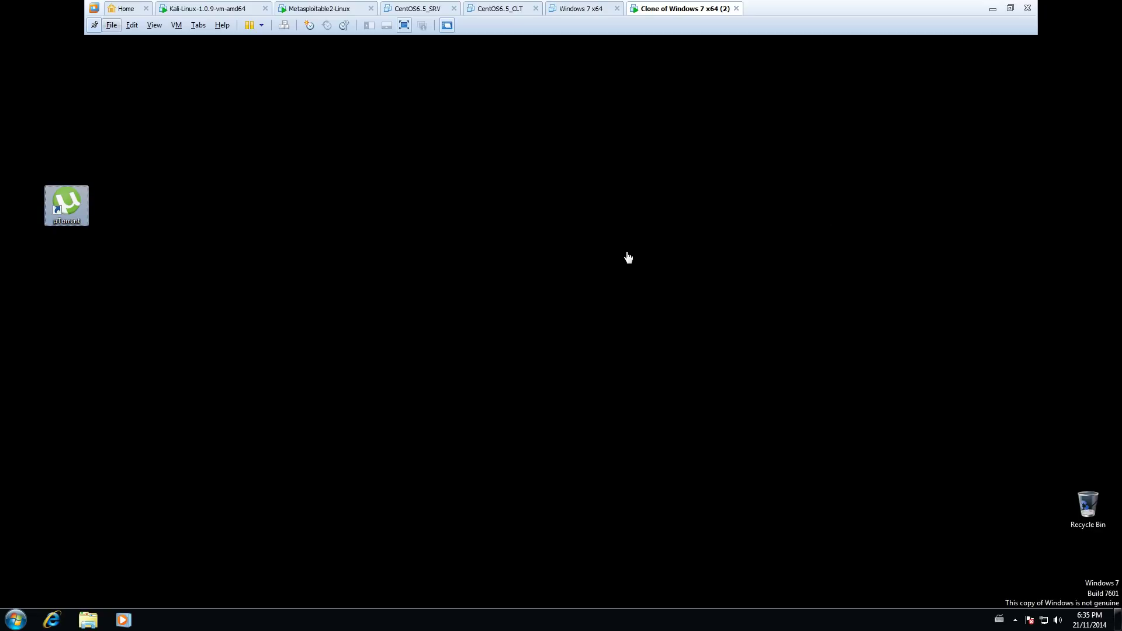
Step: Glance at the powered-off Windows 7 x64 tab, then switch back to the running Clone of Windows 7 x64 (2)
left_click(584, 9)
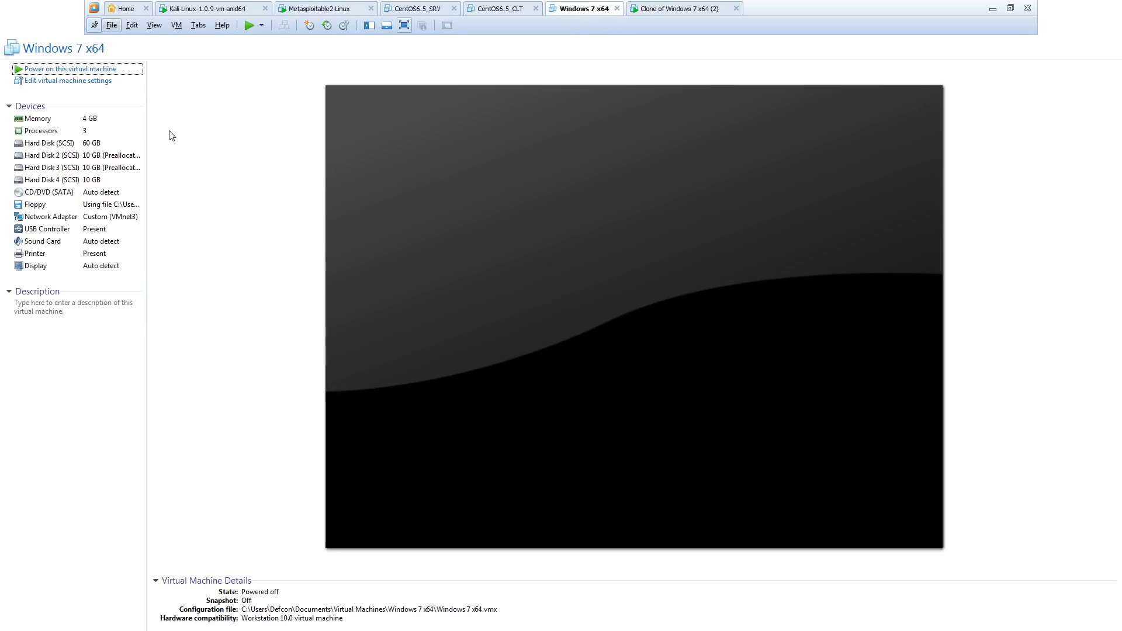
left_click(689, 9)
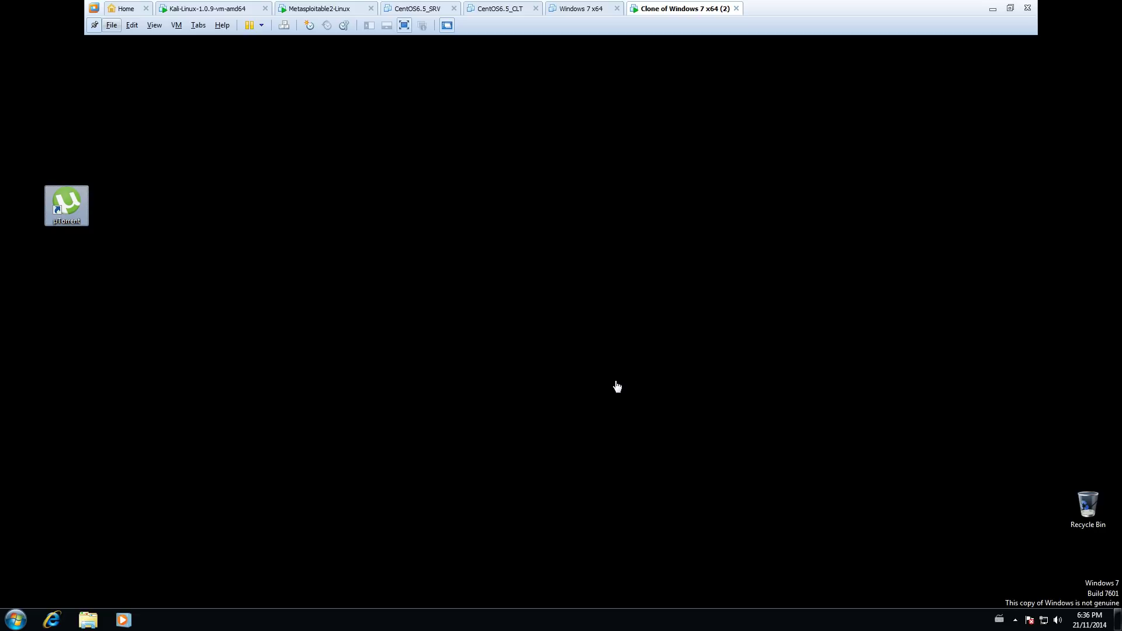
Step: Launch Internet Explorer in the guest and switch the VM display to Exclusive Mode
left_click(52, 620)
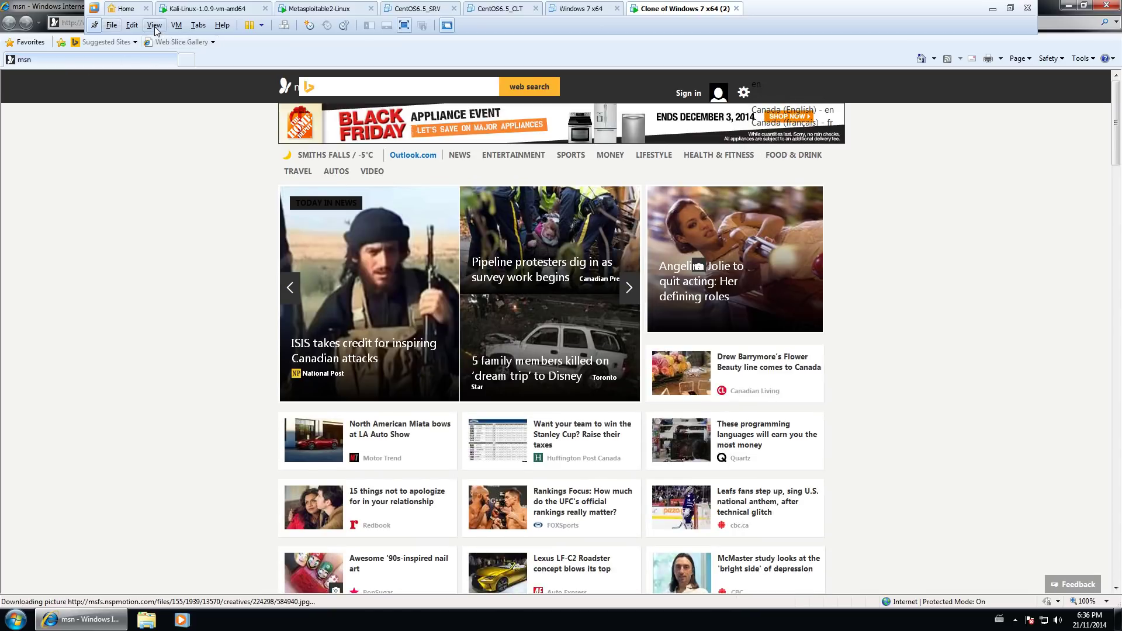
left_click(155, 25)
left_click(175, 54)
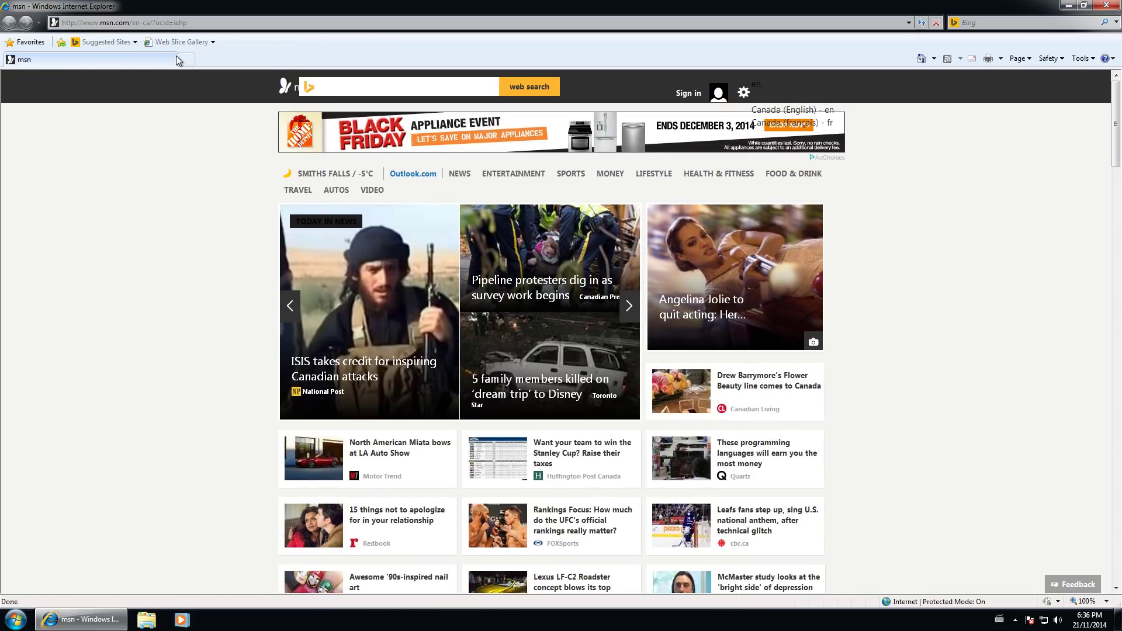
Step: Go to utorrent.com and follow Free Download to the Free versus Pro comparison
left_click(225, 24)
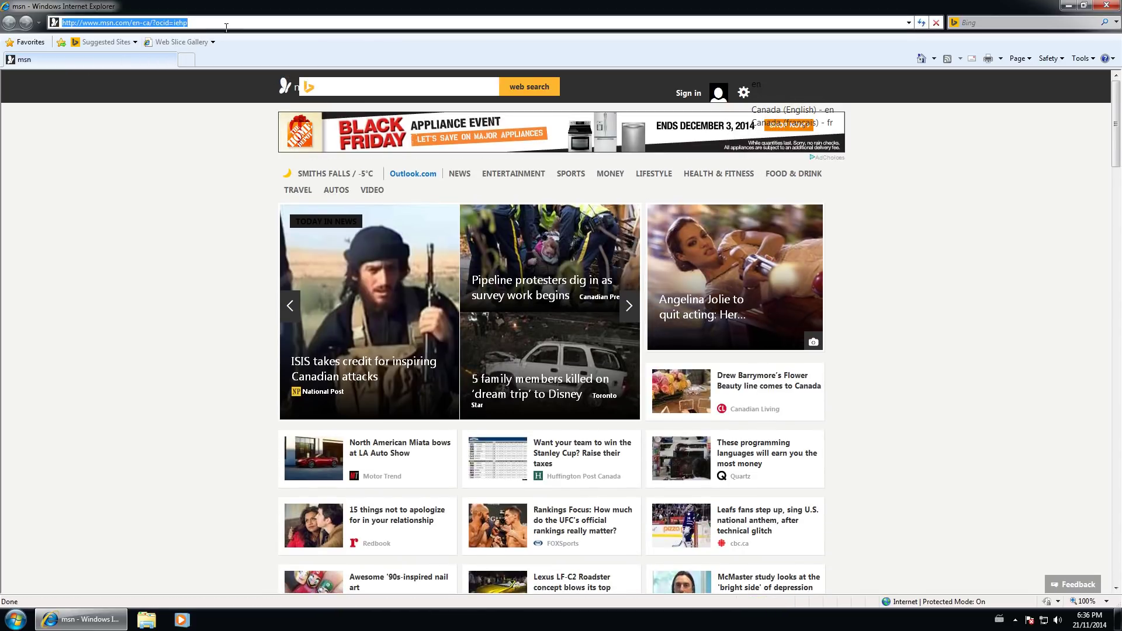
type("u")
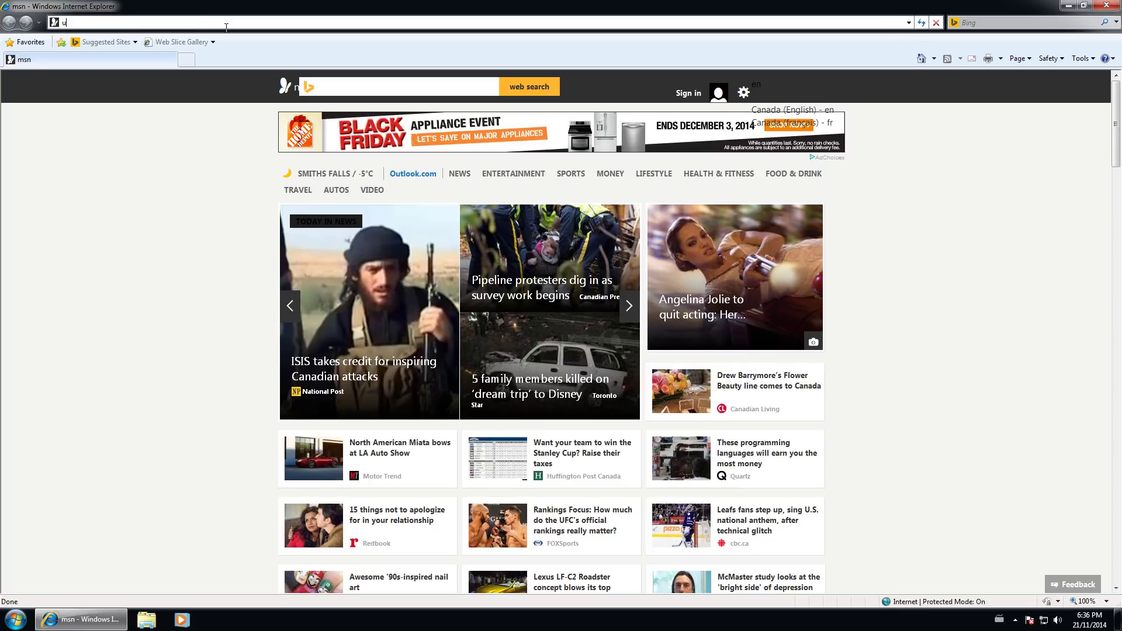
type("torrent.com")
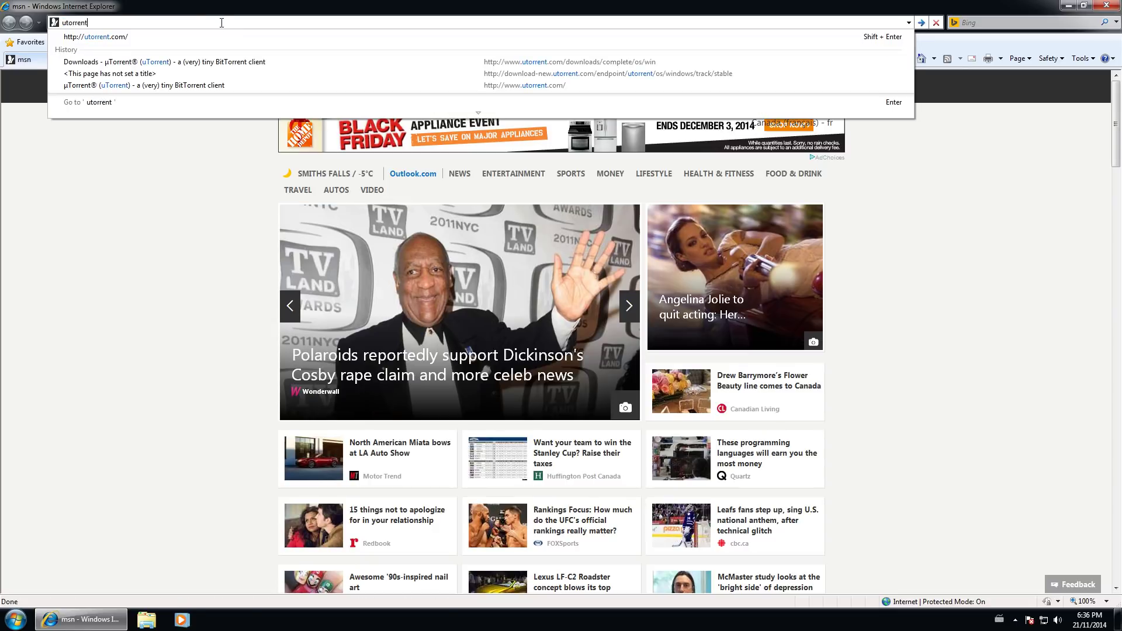
key("Return")
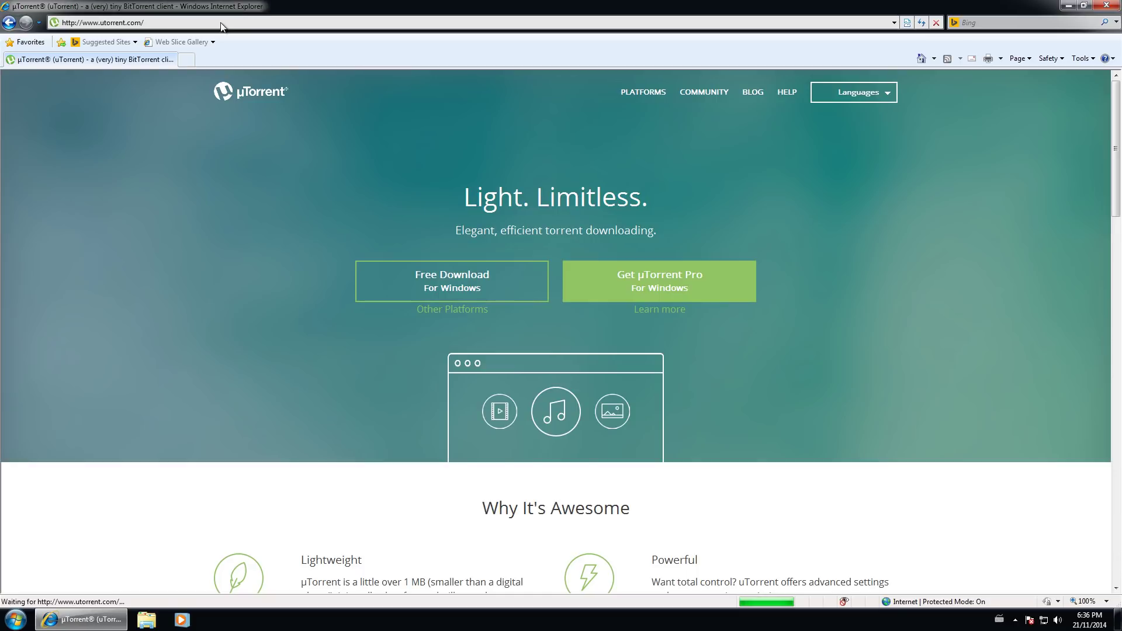
left_click(501, 287)
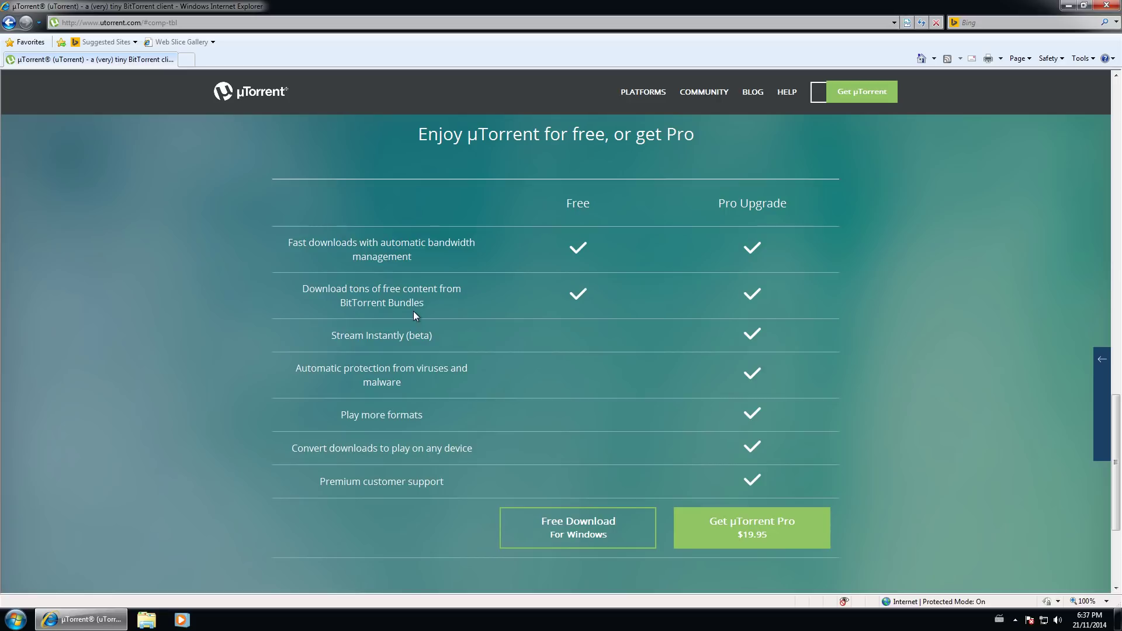
Step: Download and run the free uTorrent installer for Windows, then close the new uTorrent client window
left_click(599, 536)
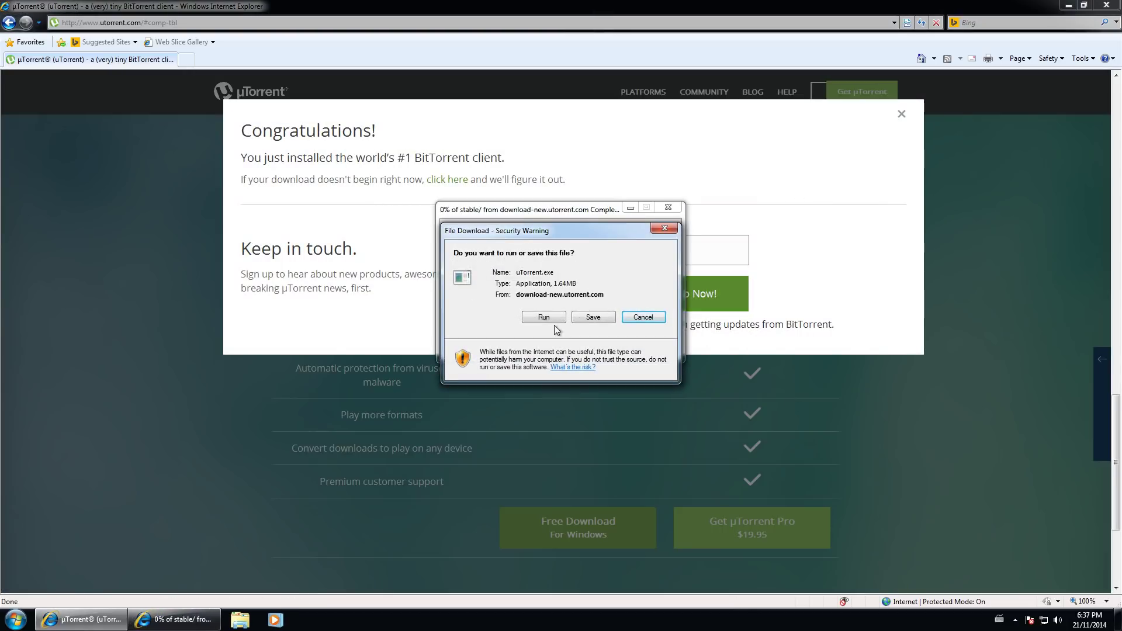
left_click(544, 316)
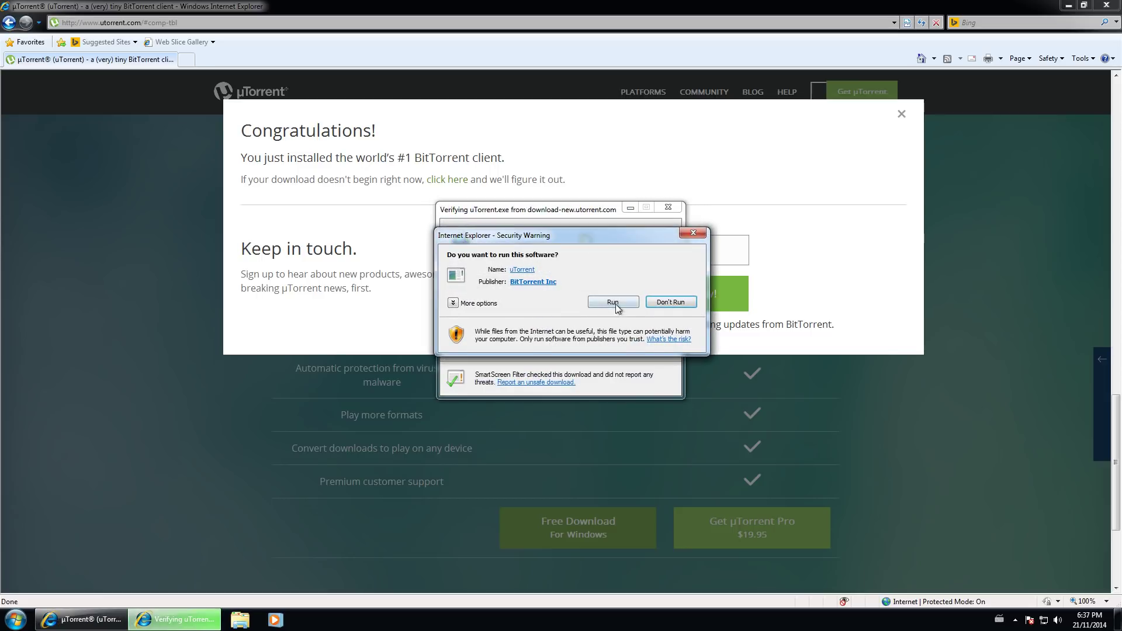
left_click(612, 302)
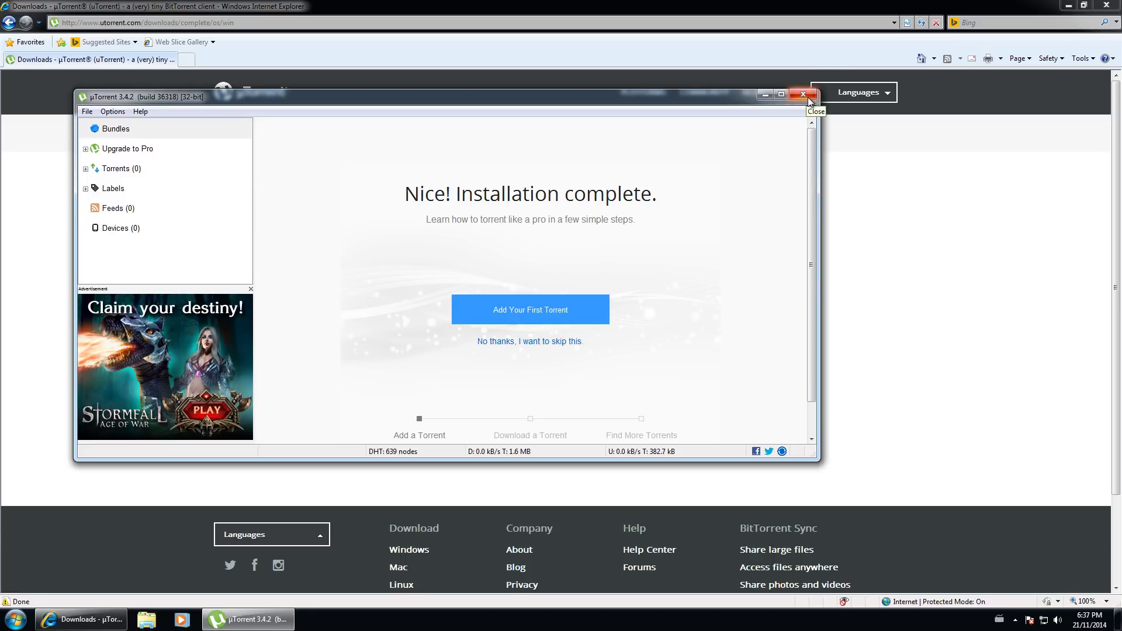
left_click(808, 97)
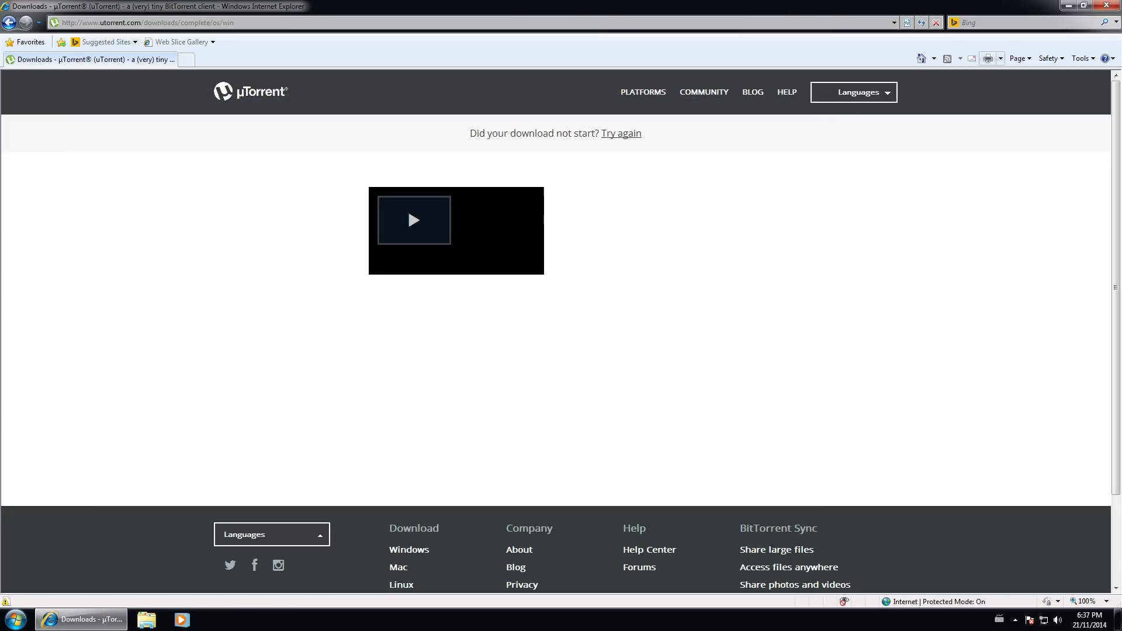
Step: Load thepiratebay.se in Internet Explorer's address bar
left_click(300, 23)
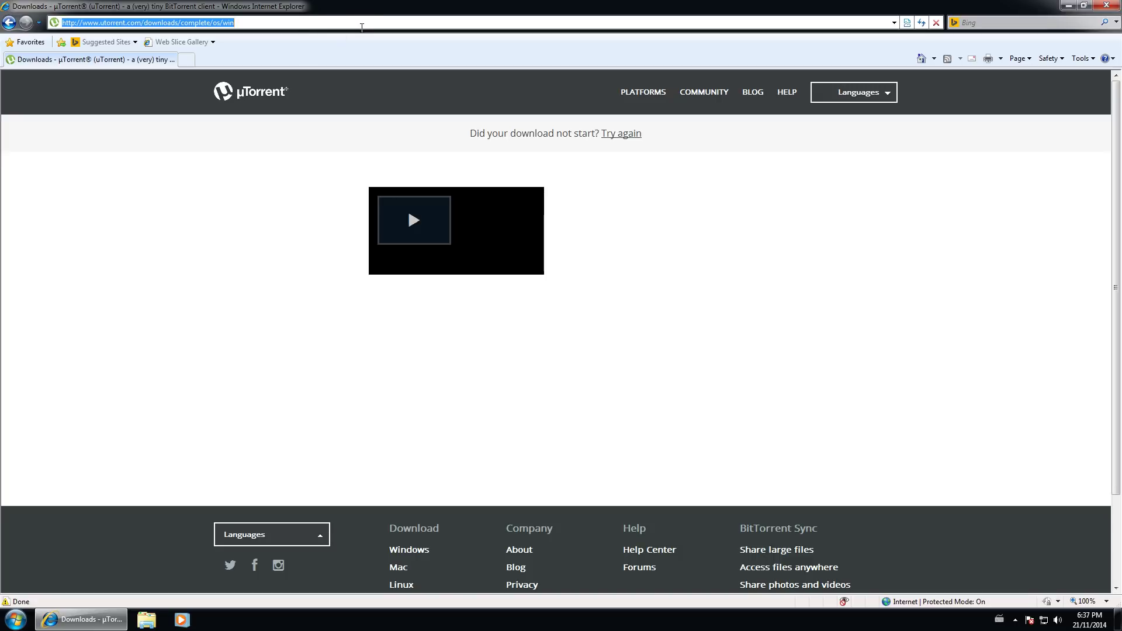
type("the")
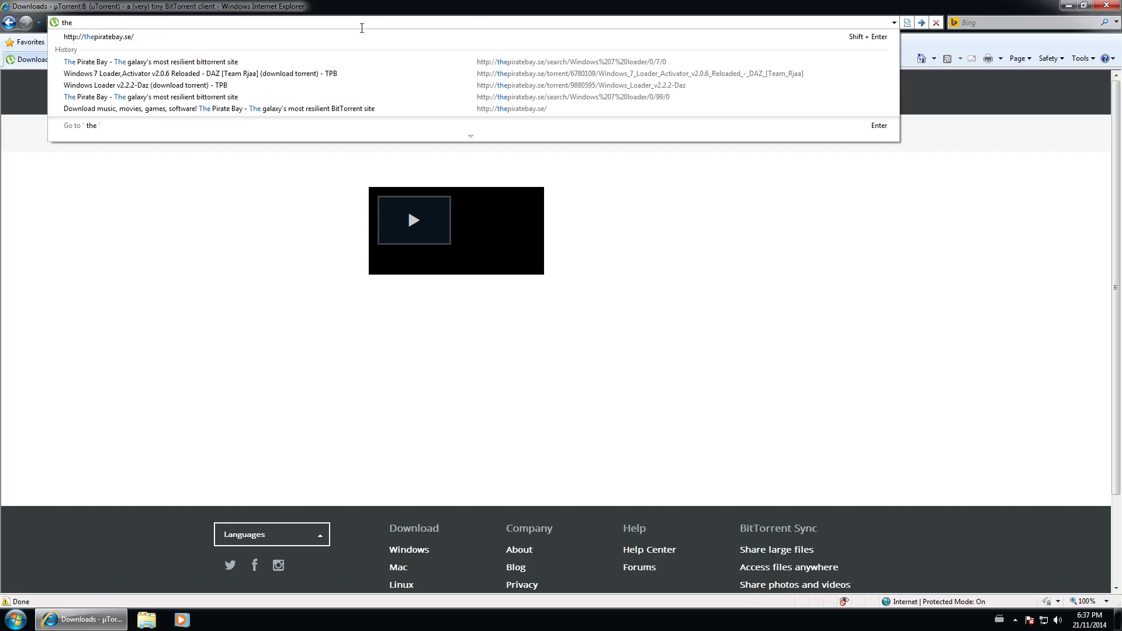
type("piratebay")
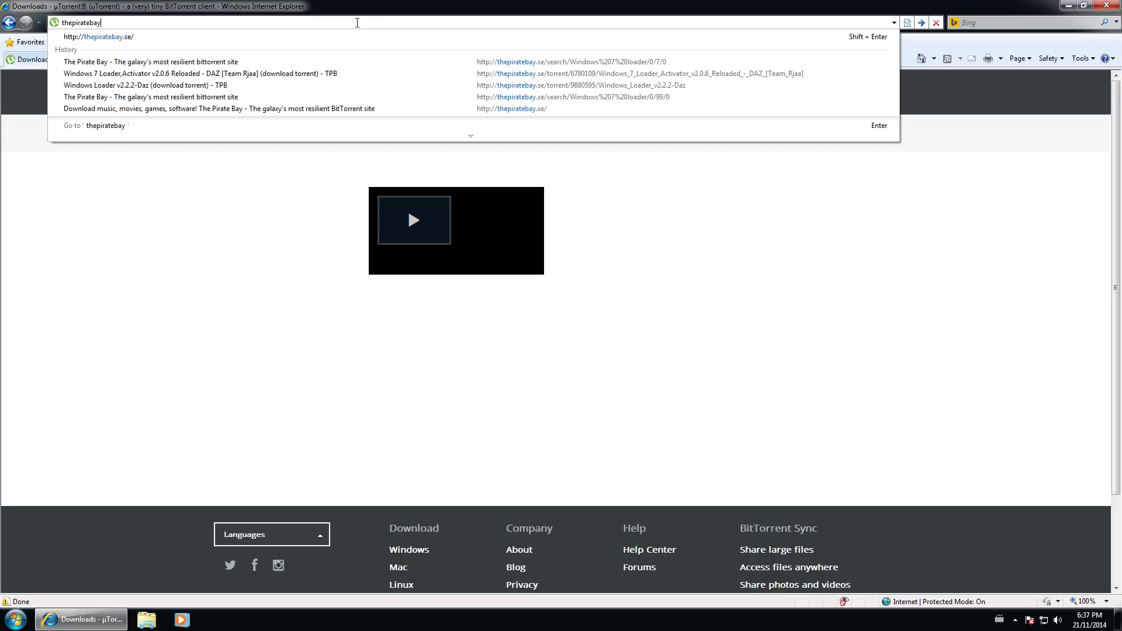
type(".se")
key("Return")
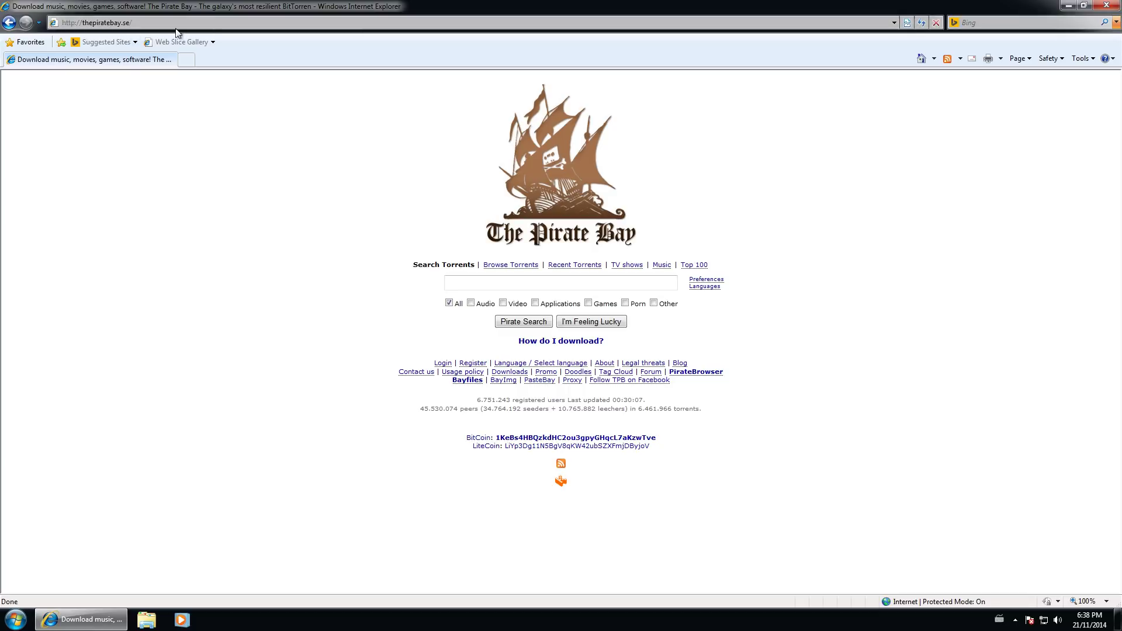
Step: Search The Pirate Bay for 'windows 7 loader'
left_click(517, 285)
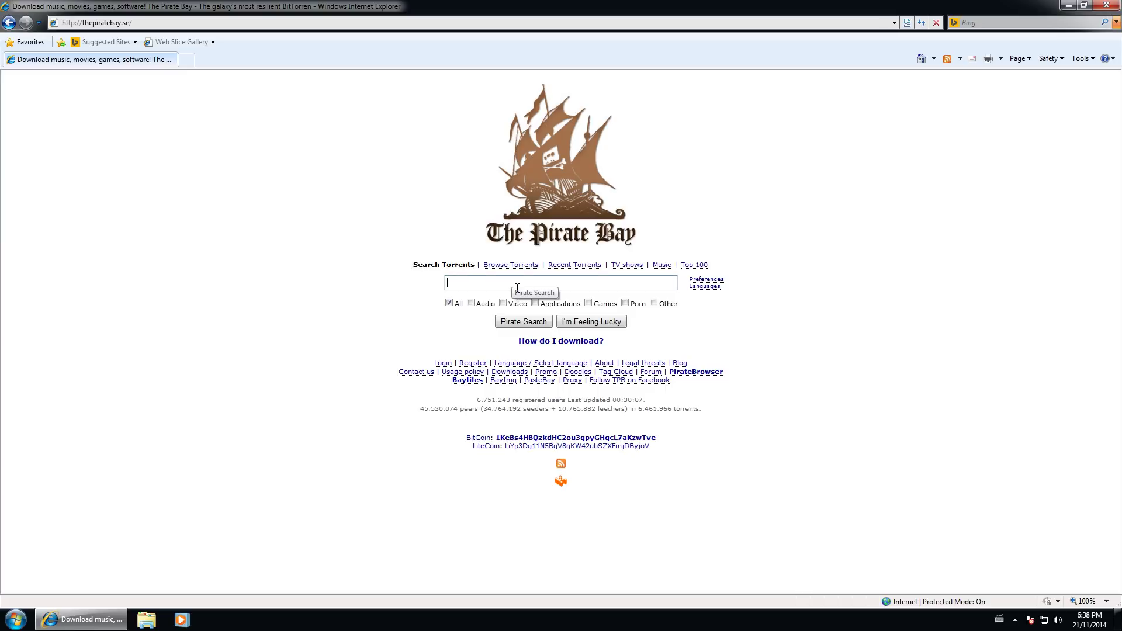
type("windows 7 loader")
key("Return")
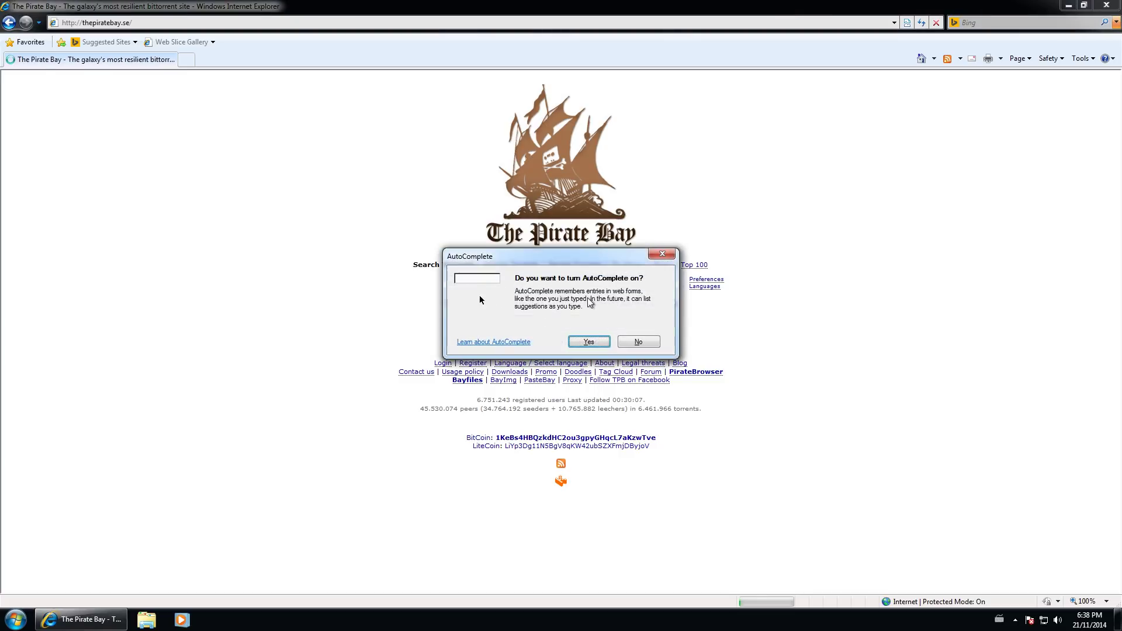
Step: Decline form AutoComplete and sort the 'windows 7 loader' results by seeders (SE)
left_click(634, 344)
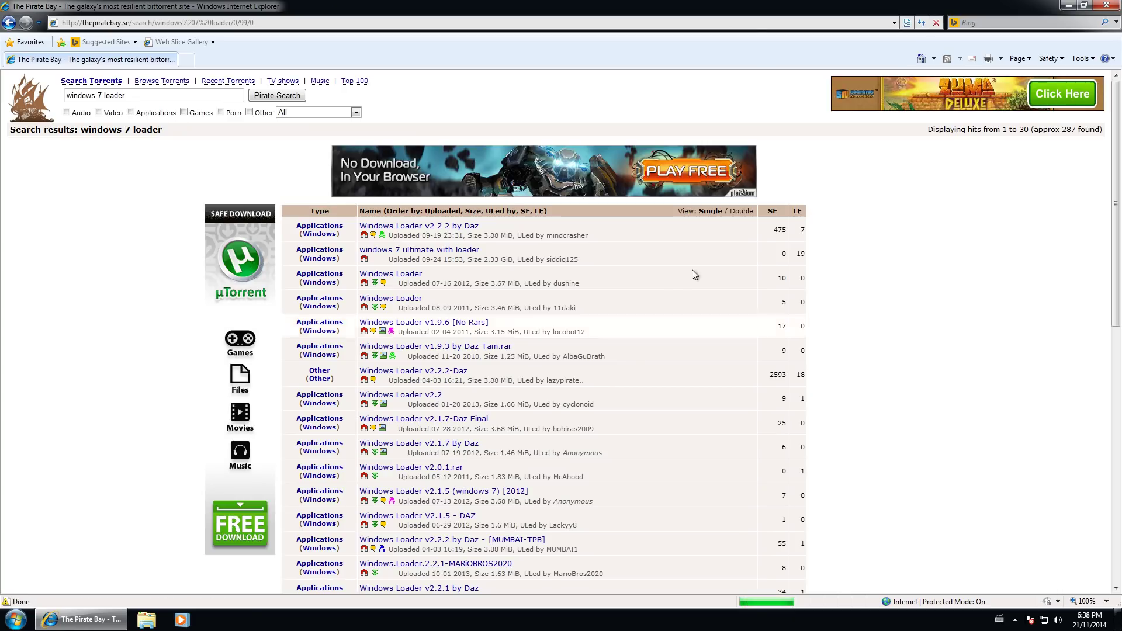
left_click_drag(742, 216, 780, 206)
left_click(780, 207)
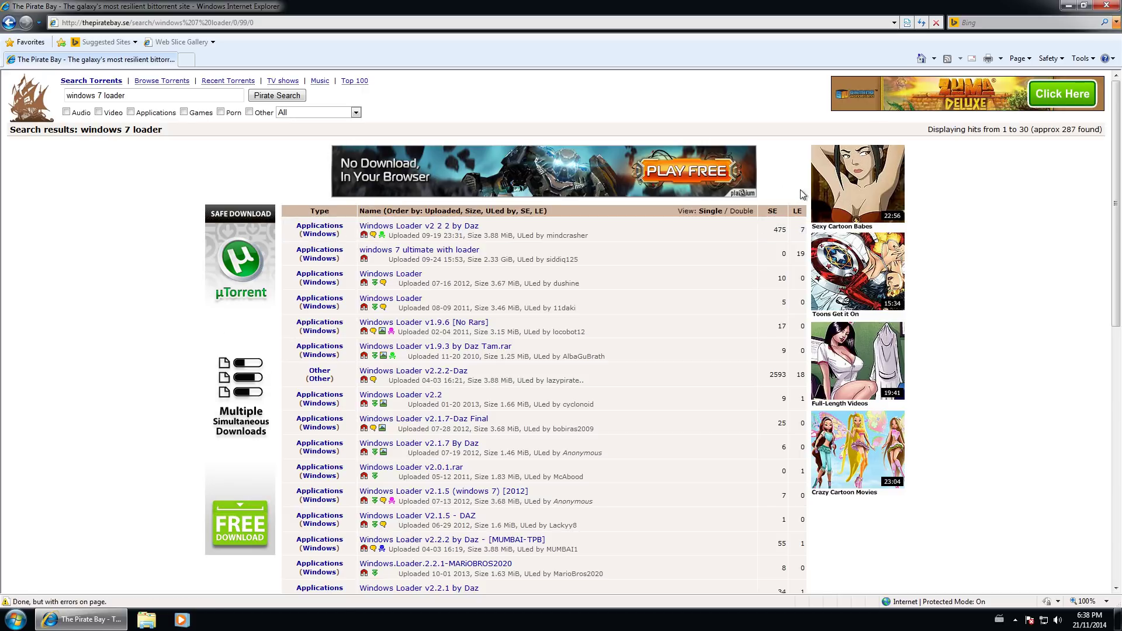
left_click(774, 213)
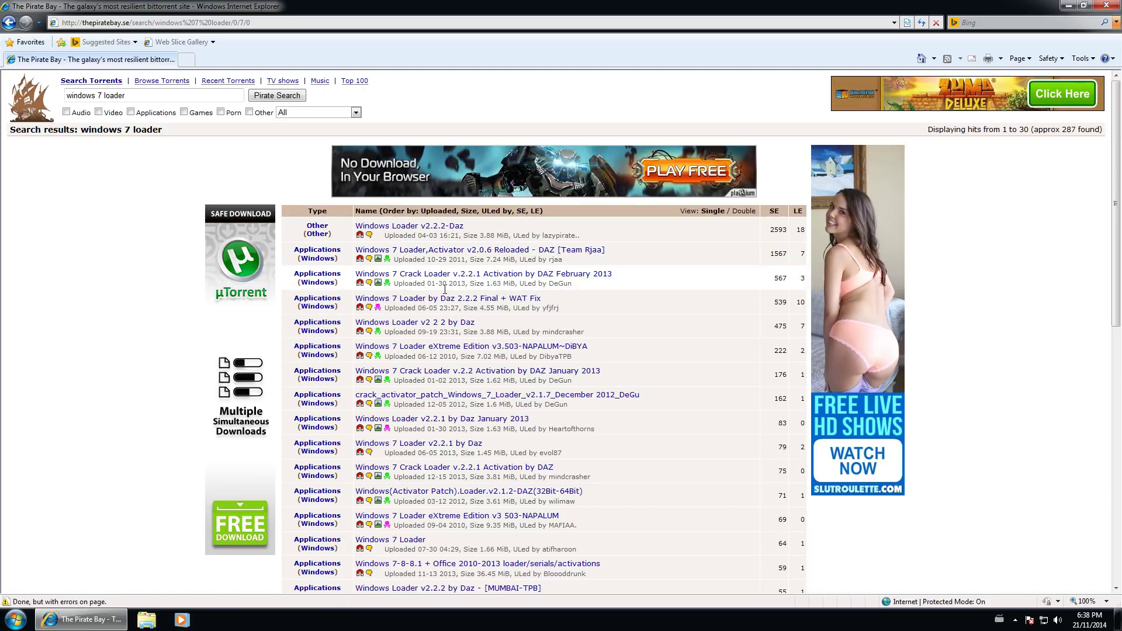
Step: Open the Windows 7 Loader, Activator v2.0.6 Reloaded torrent page and read through its comments
left_click(418, 253)
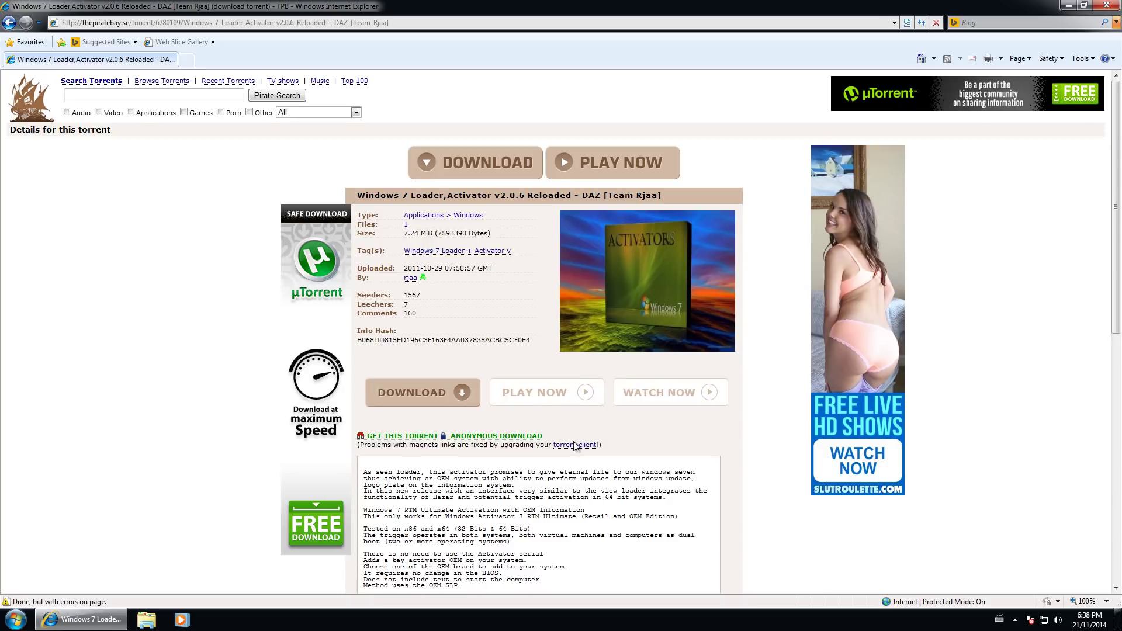
scroll(573, 445, "down", 5)
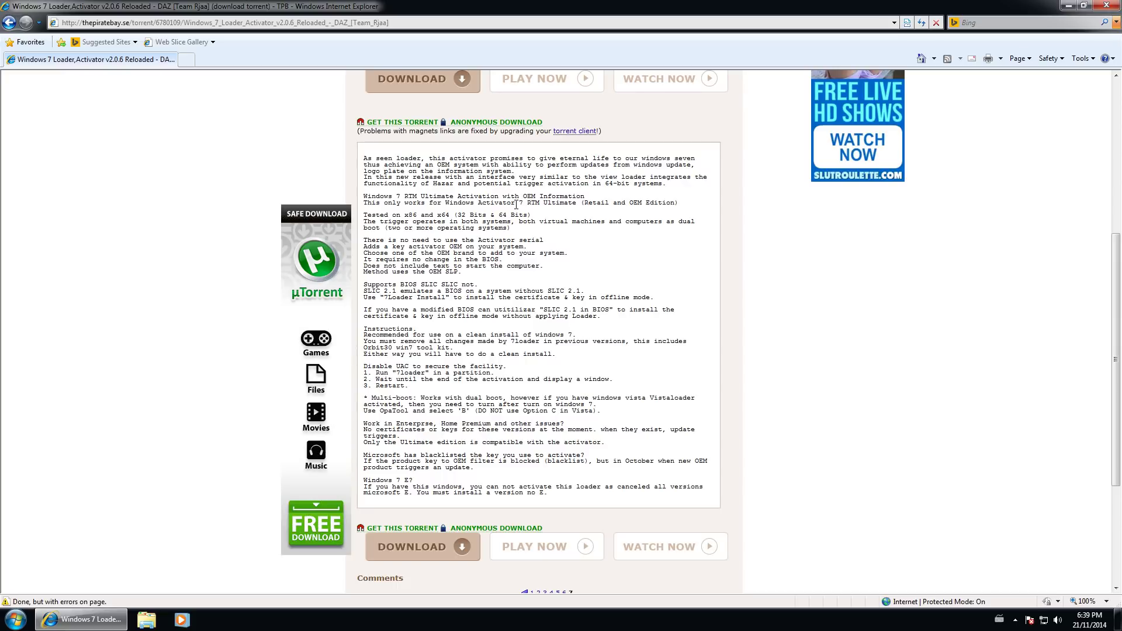
scroll(541, 353, "down", 3)
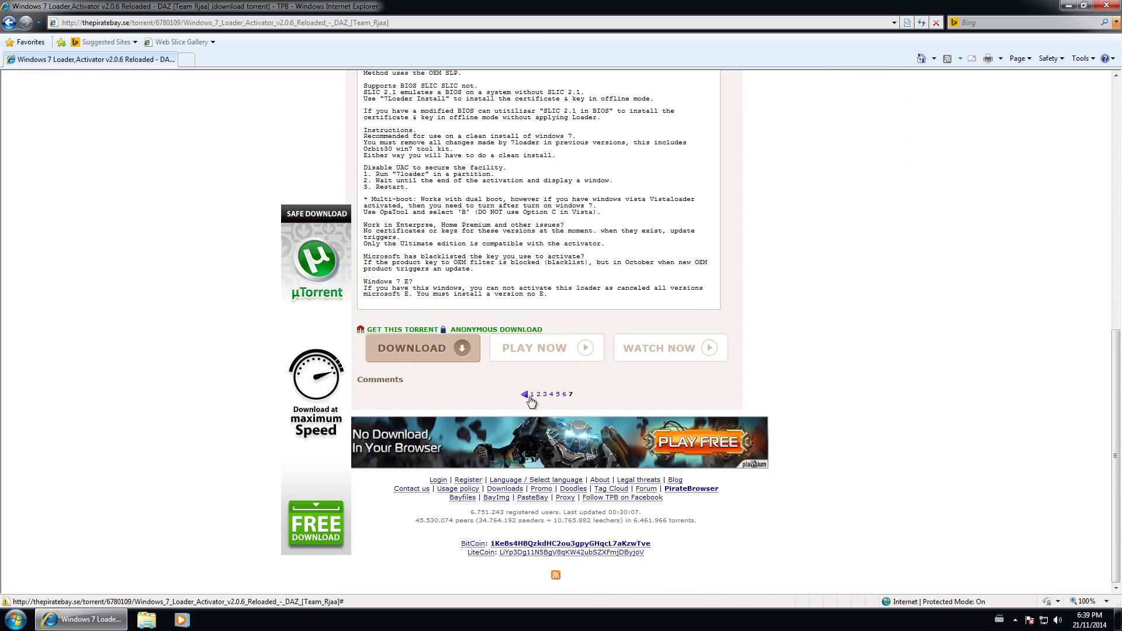
left_click(531, 395)
scroll(555, 397, "down", 2)
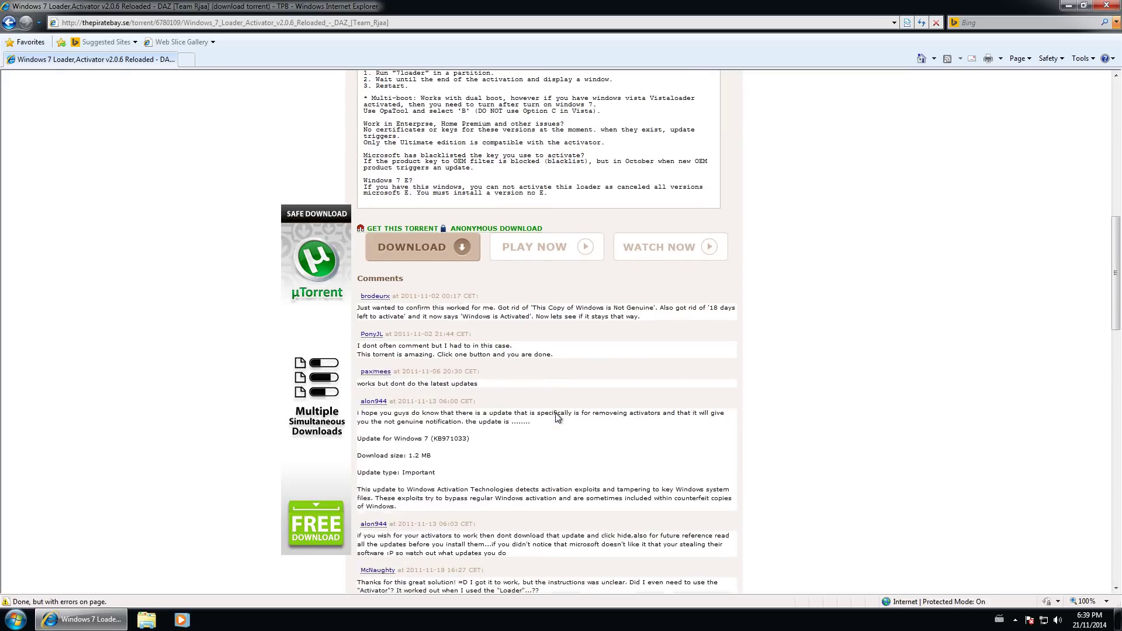
scroll(556, 414, "down", 12)
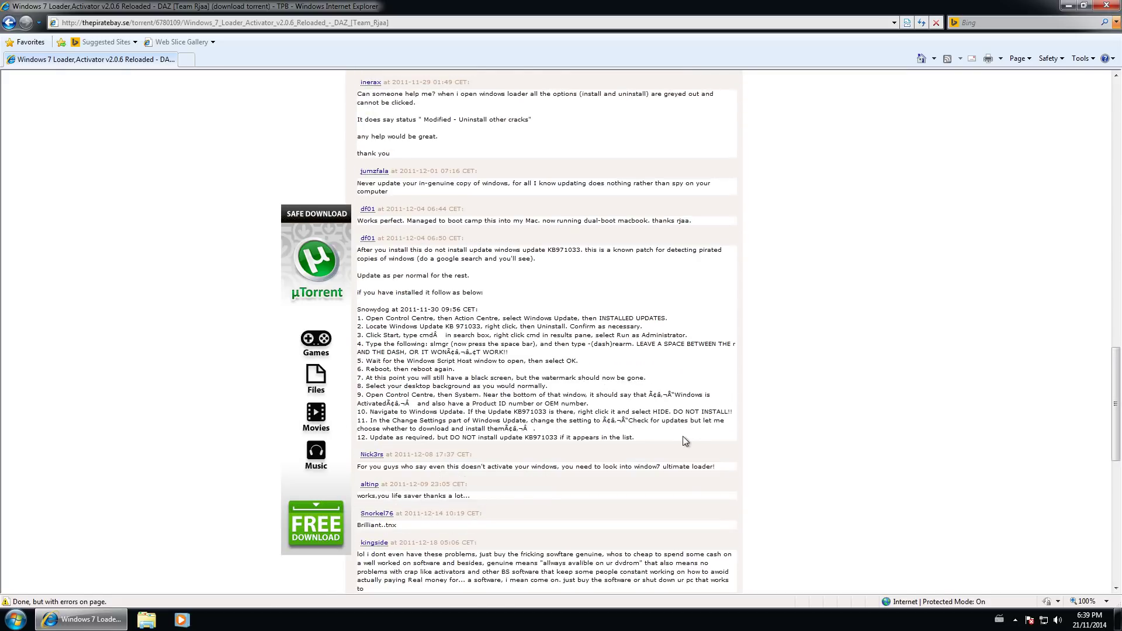
scroll(686, 441, "down", 4)
scroll(690, 439, "up", 17)
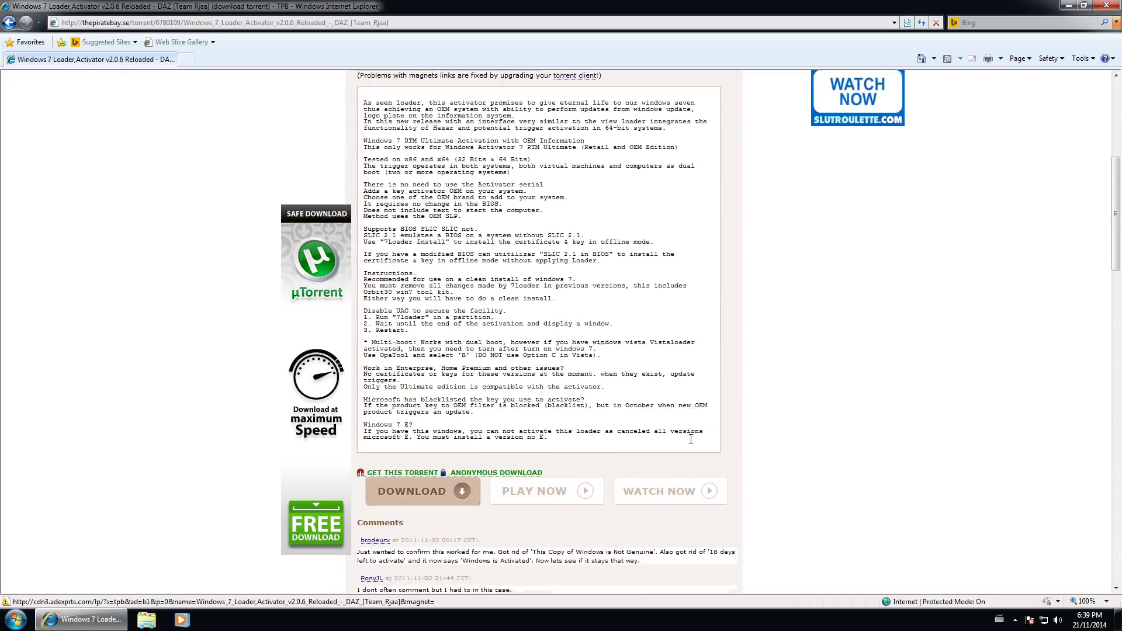
scroll(688, 437, "up", 6)
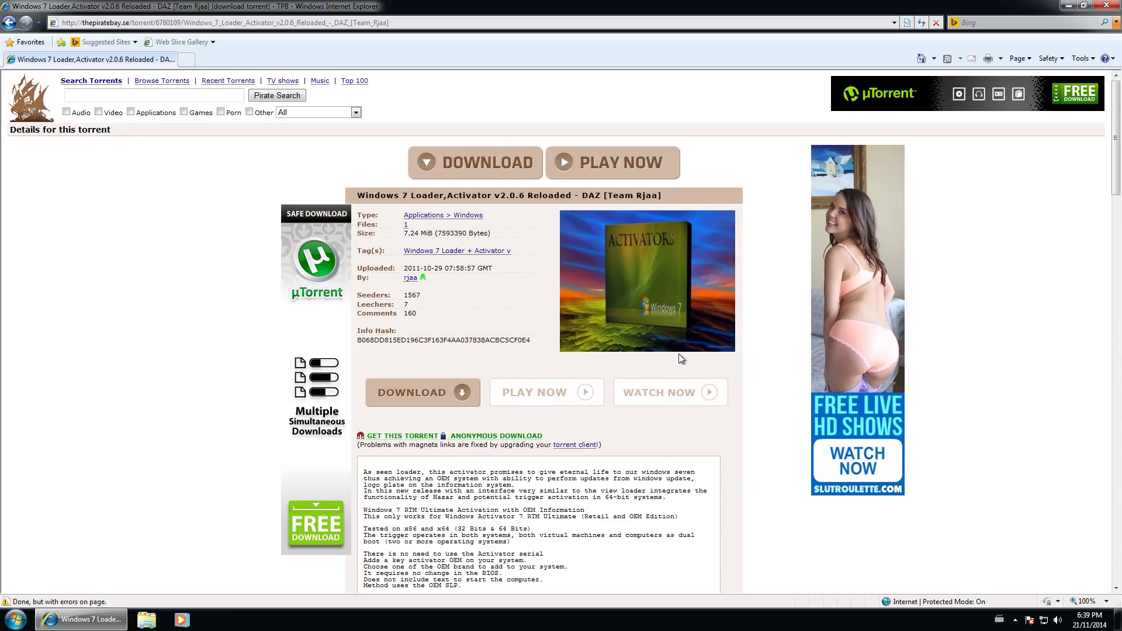
Step: Send the torrent's magnet link to uTorrent, allowing the security warnings
left_click(396, 441)
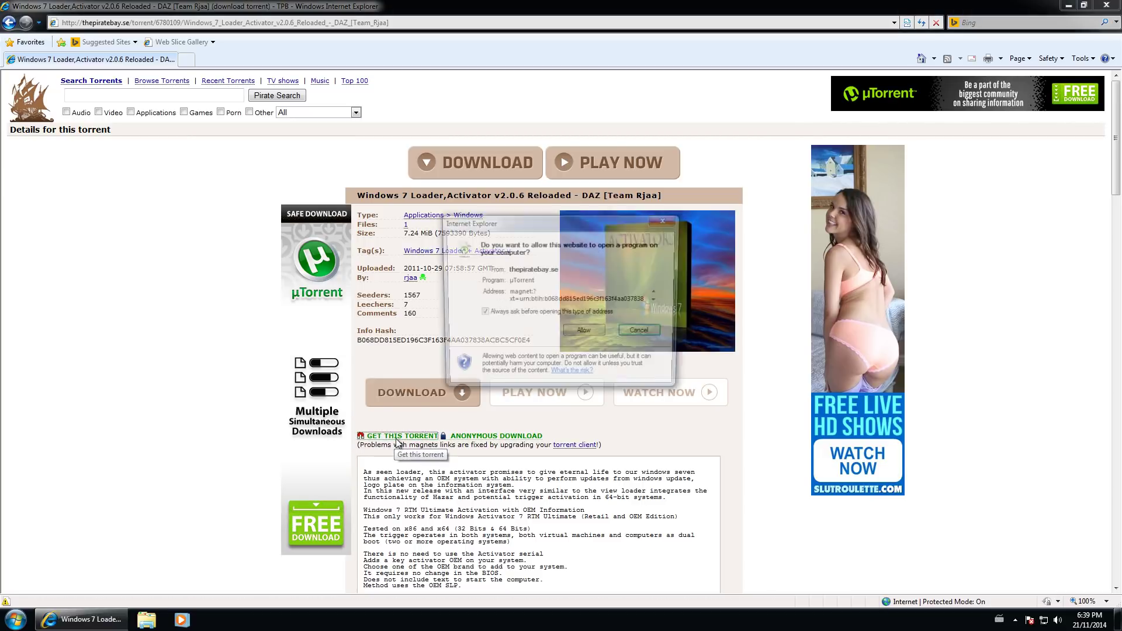
left_click(586, 334)
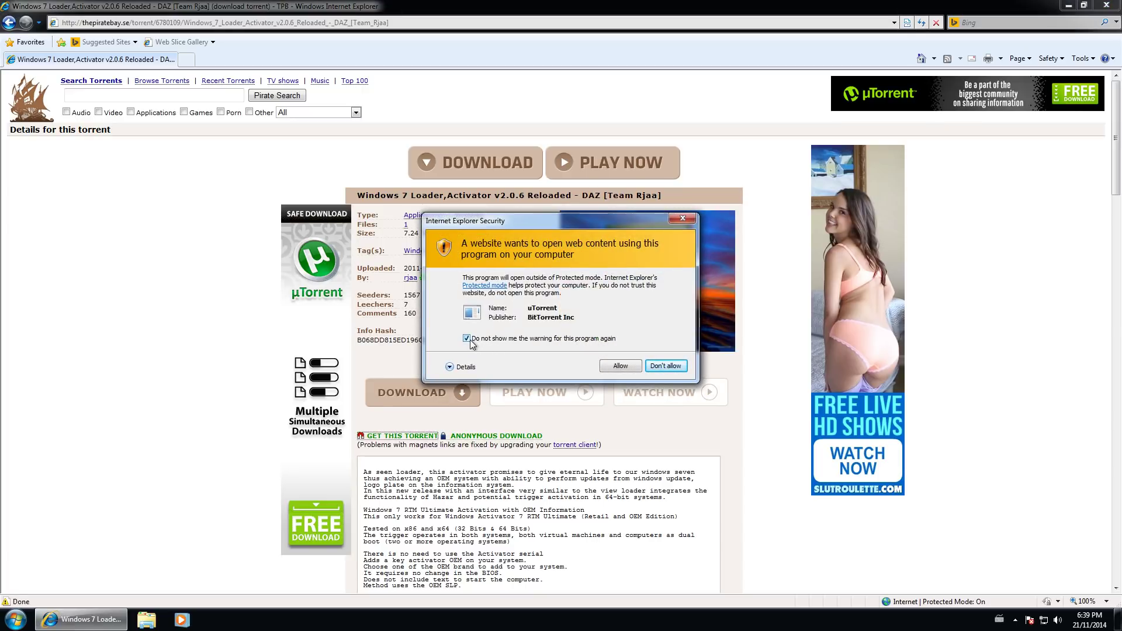
left_click(621, 367)
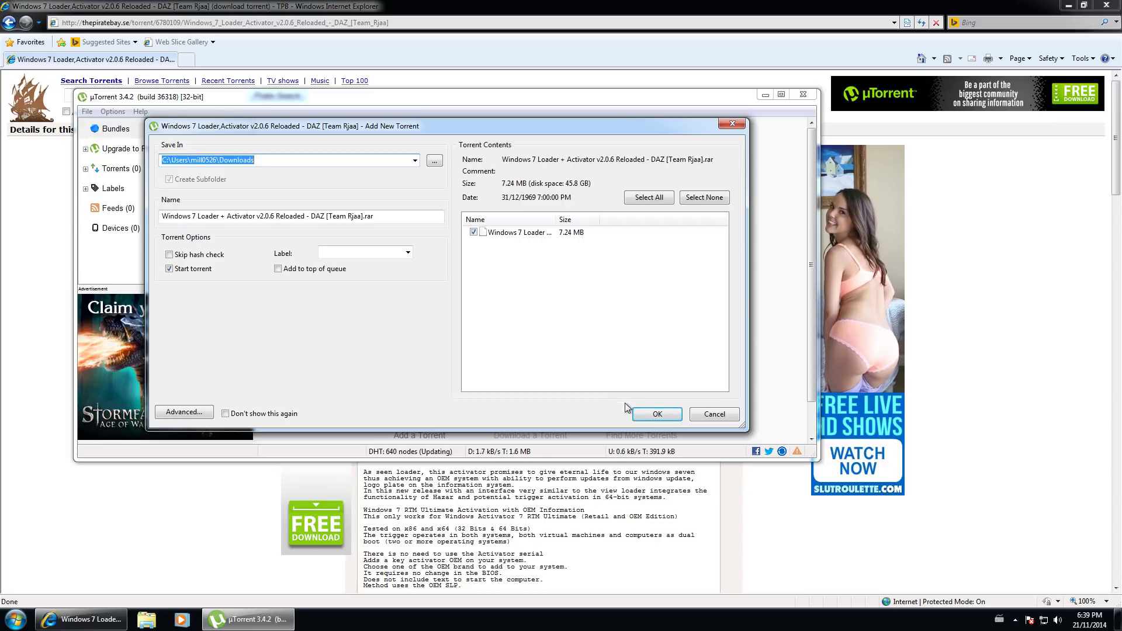
Step: Add the Windows 7 Loader torrent and select it in uTorrent's Torrents list
left_click(659, 415)
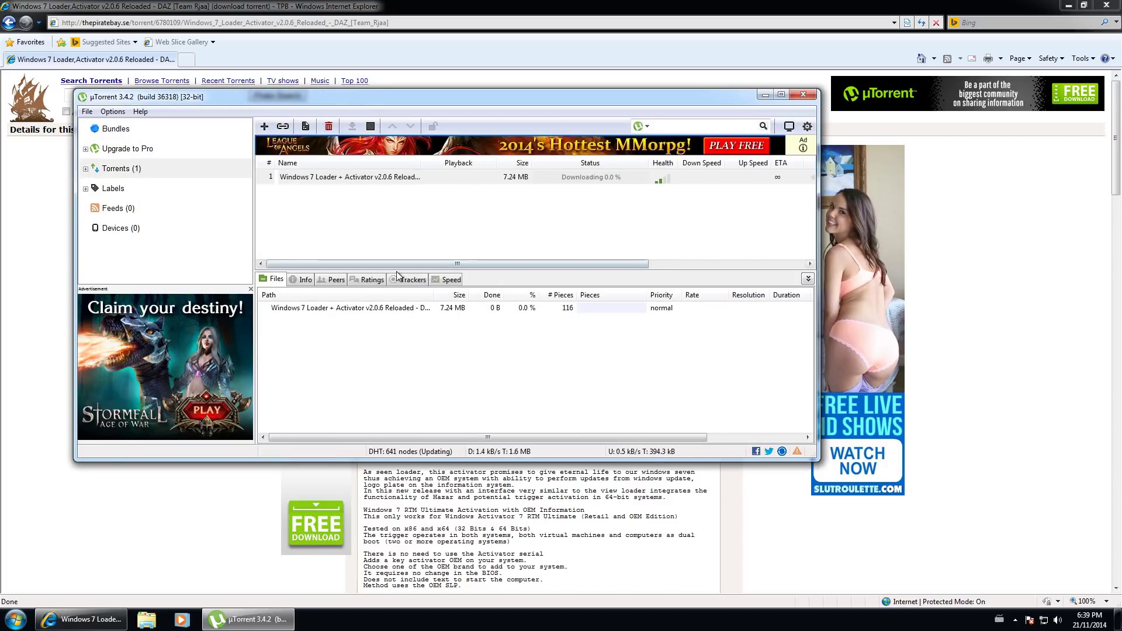
left_click(114, 170)
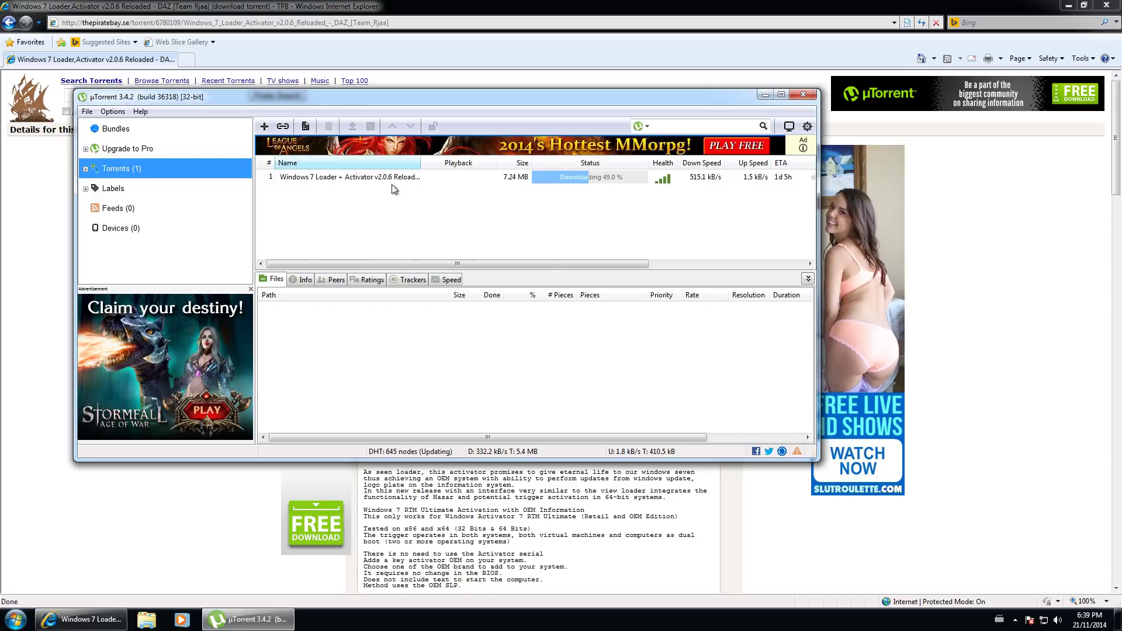
left_click(334, 179)
Step: Set the torrent's bandwidth allocation to High and maximize uTorrent
right_click(328, 178)
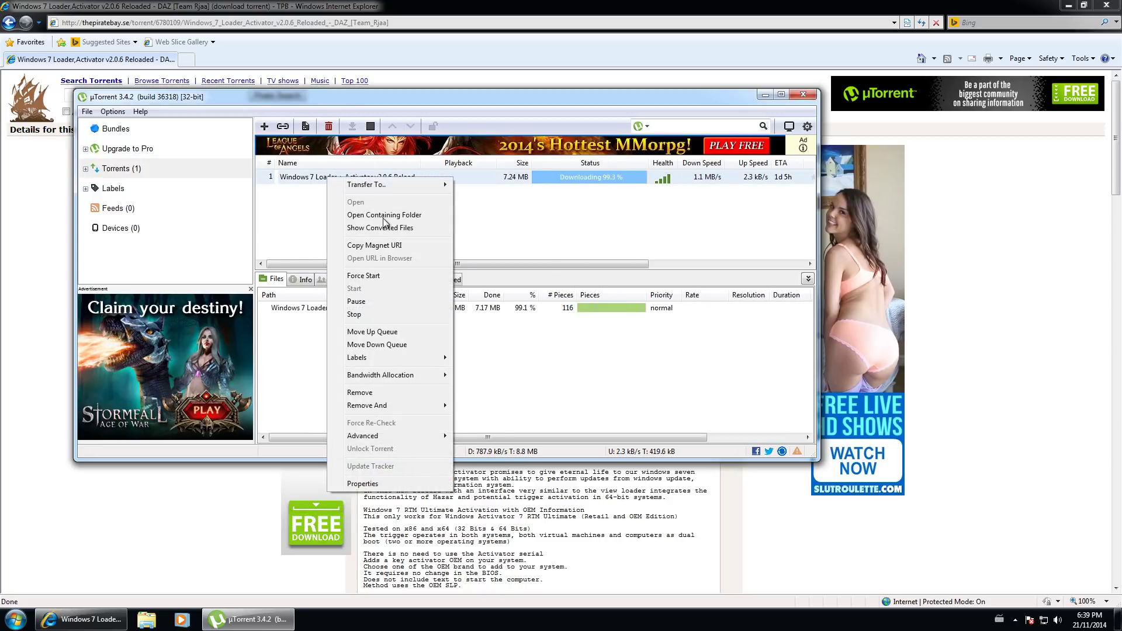
mouse_move(412, 375)
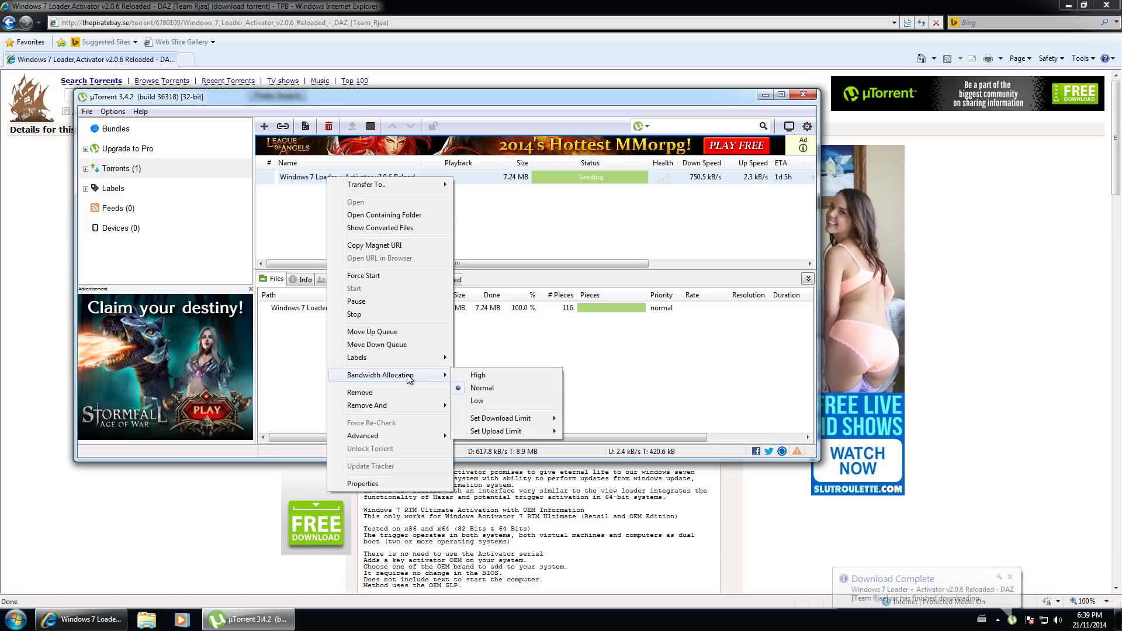
left_click(499, 375)
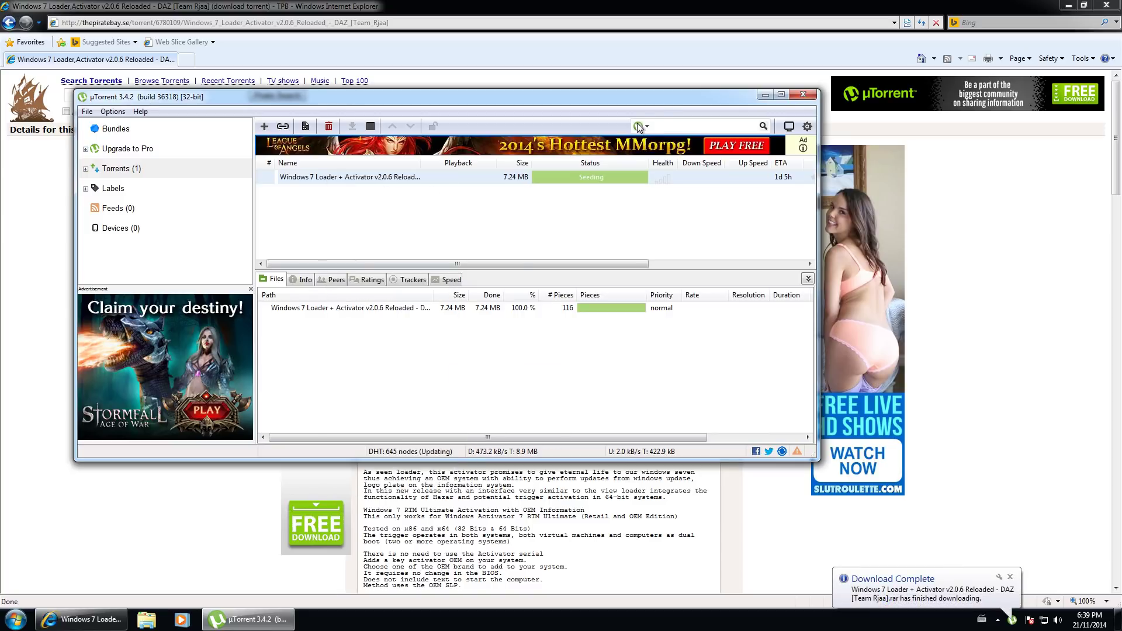
double_click(666, 99)
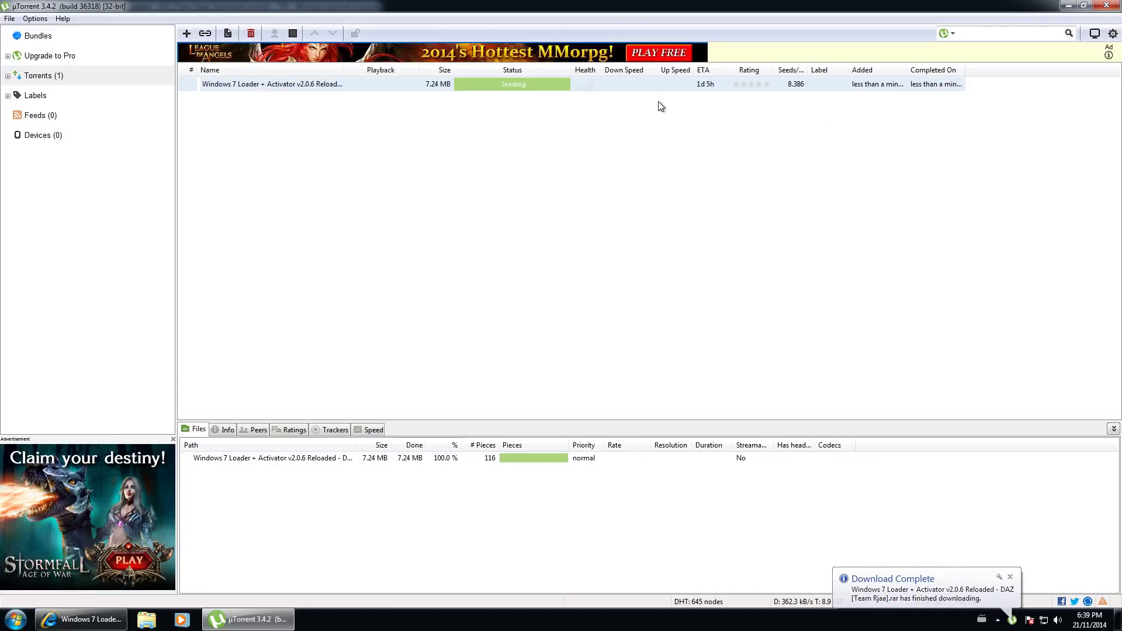
Step: Remove the finished Windows 7 Loader torrent from uTorrent's list
right_click(391, 88)
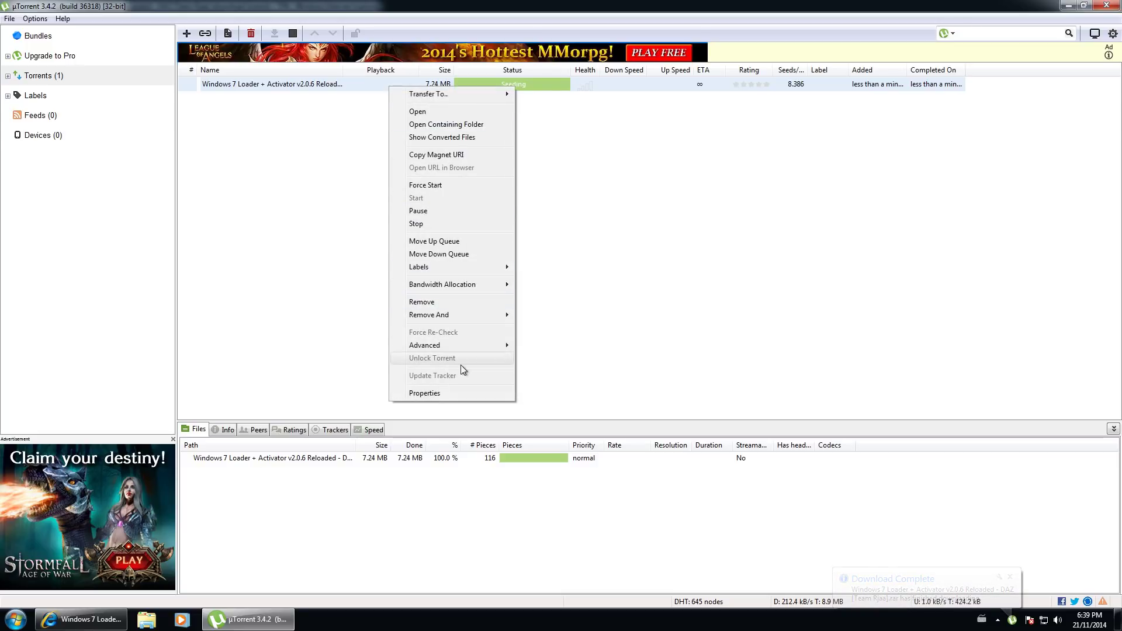
left_click(429, 303)
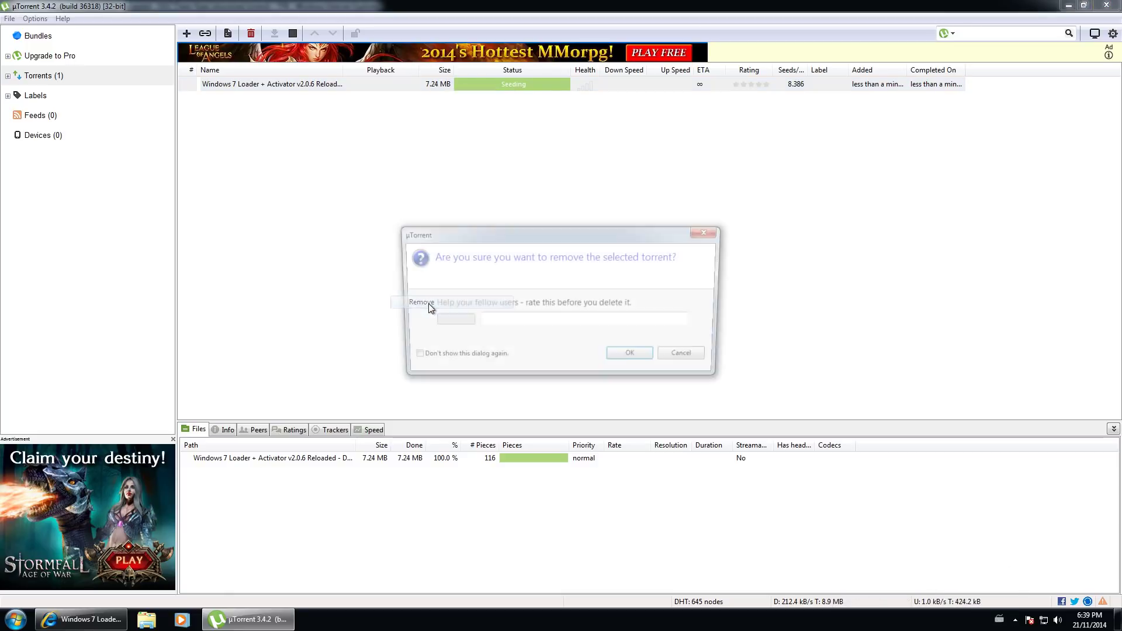
left_click(634, 358)
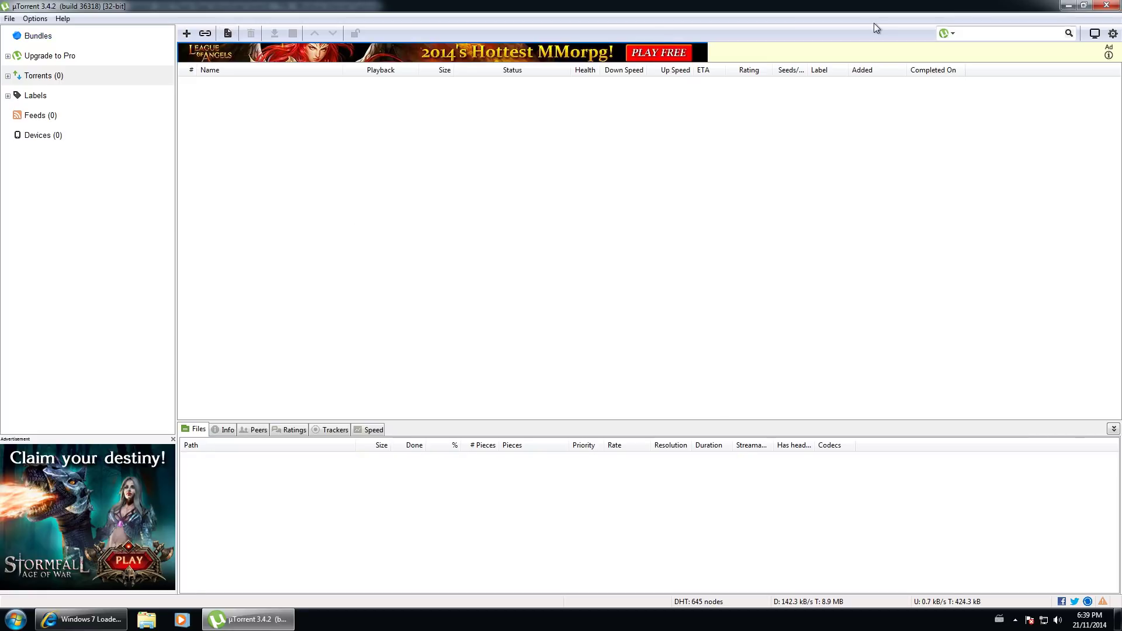
Step: Check the completed-downloads directory in uTorrent Preferences, then close uTorrent
left_click(35, 18)
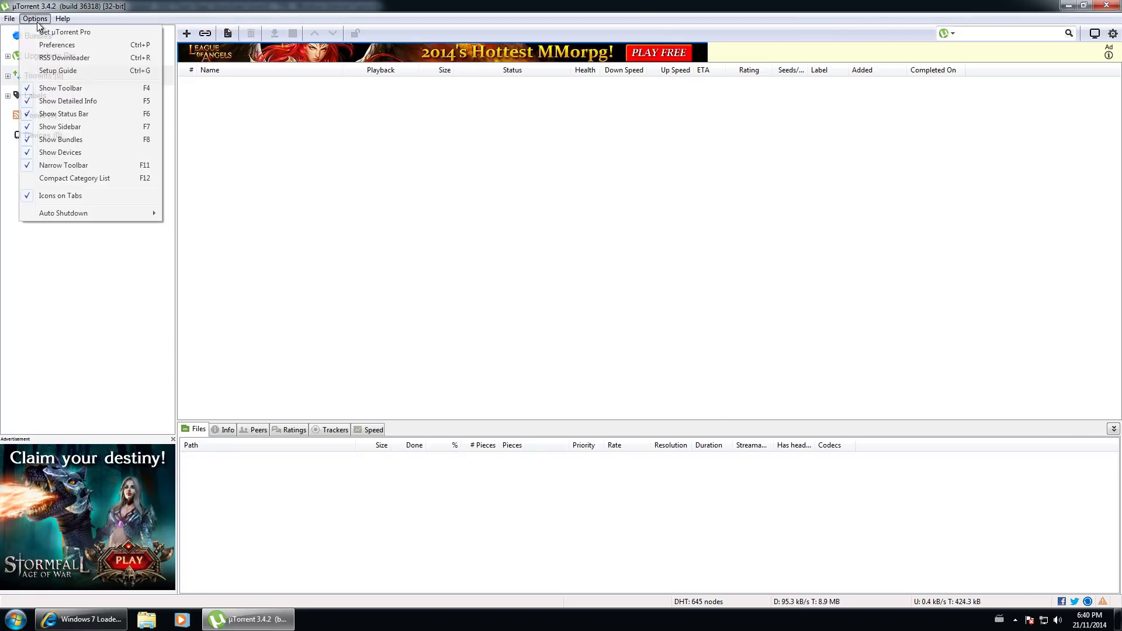
left_click(69, 48)
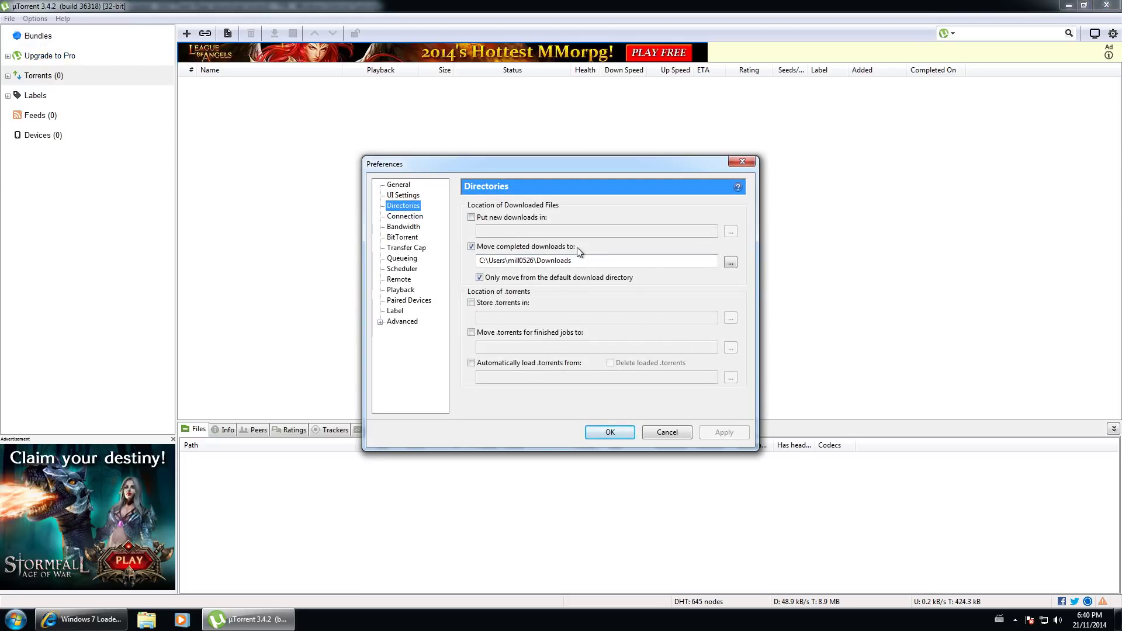
left_click(610, 433)
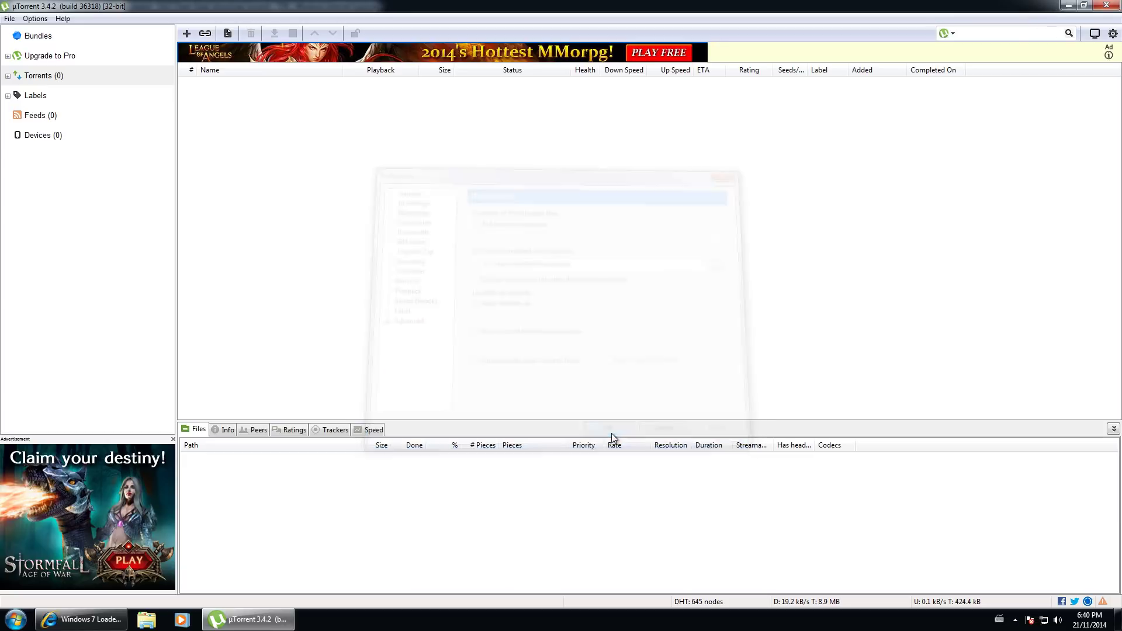
left_click(1104, 7)
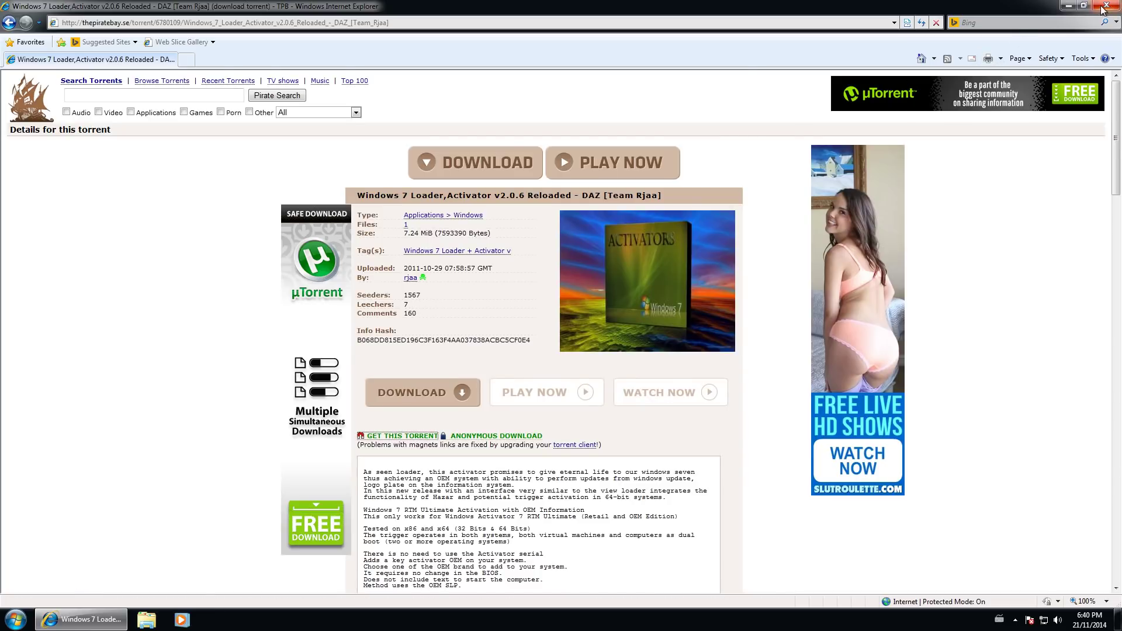
Step: Close Internet Explorer, open the user's Downloads folder maximized, and widen the Name column to show the RAR's full name
left_click(1110, 7)
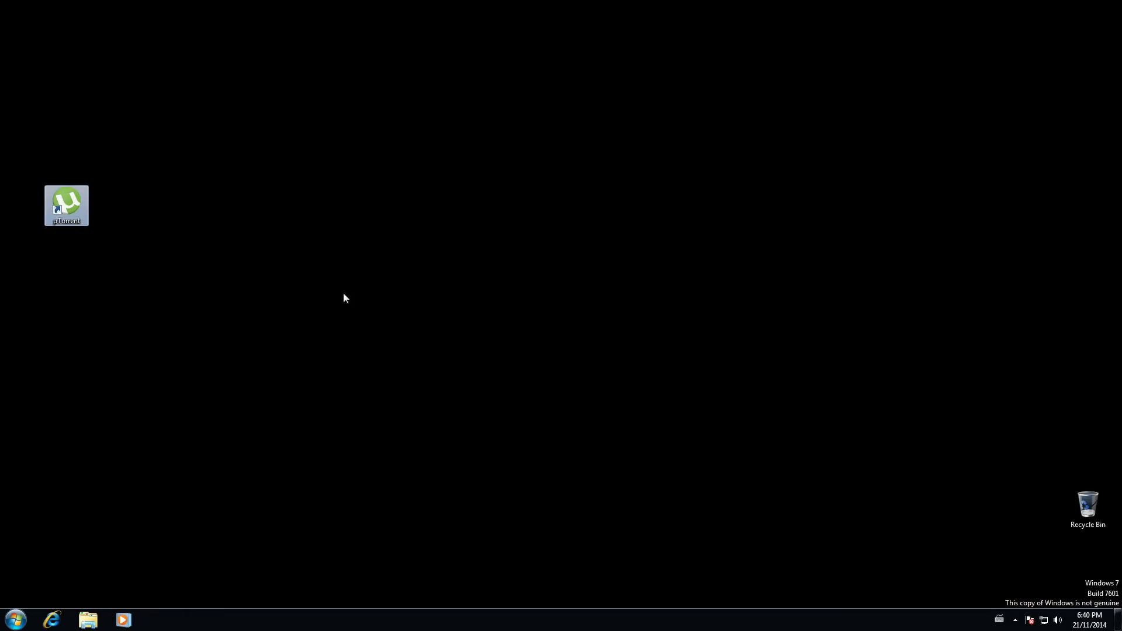
left_click(16, 619)
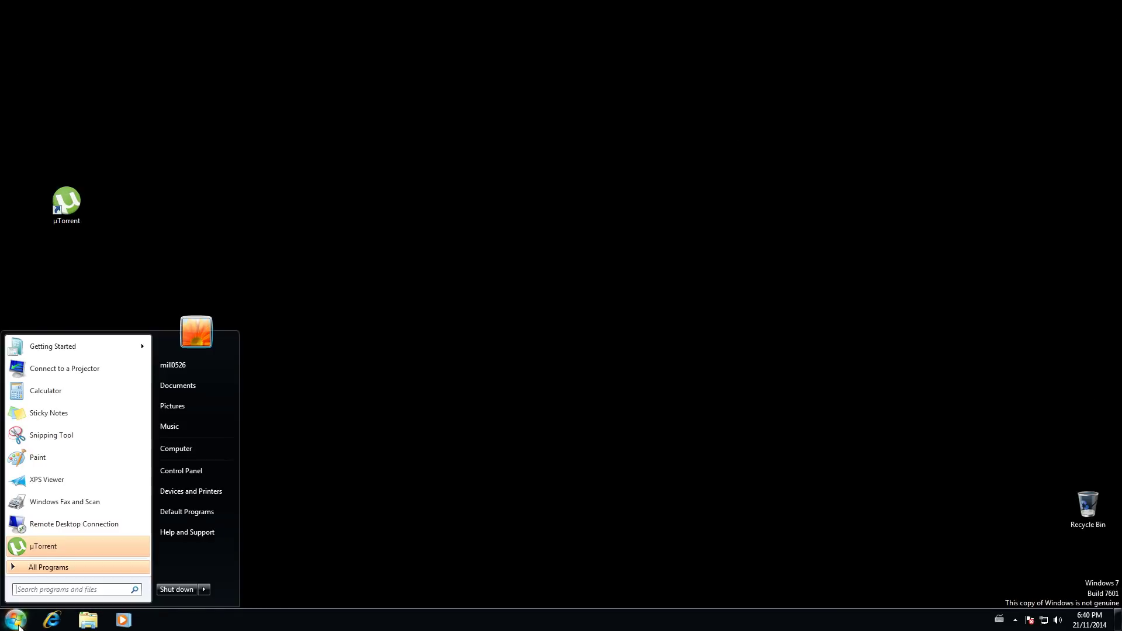
left_click(198, 367)
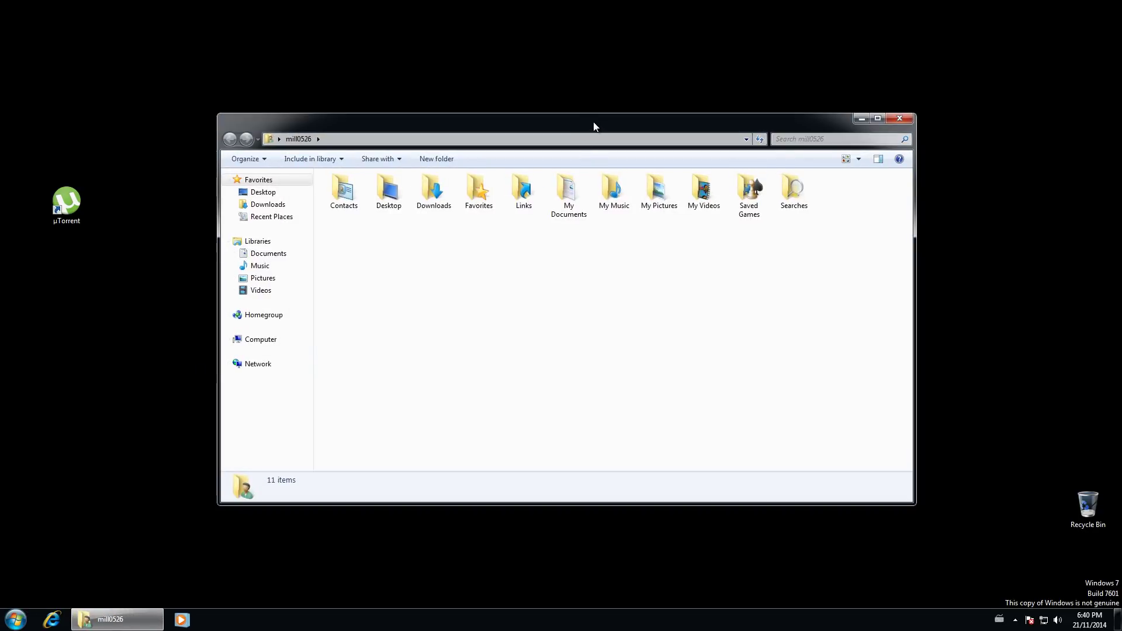
double_click(594, 123)
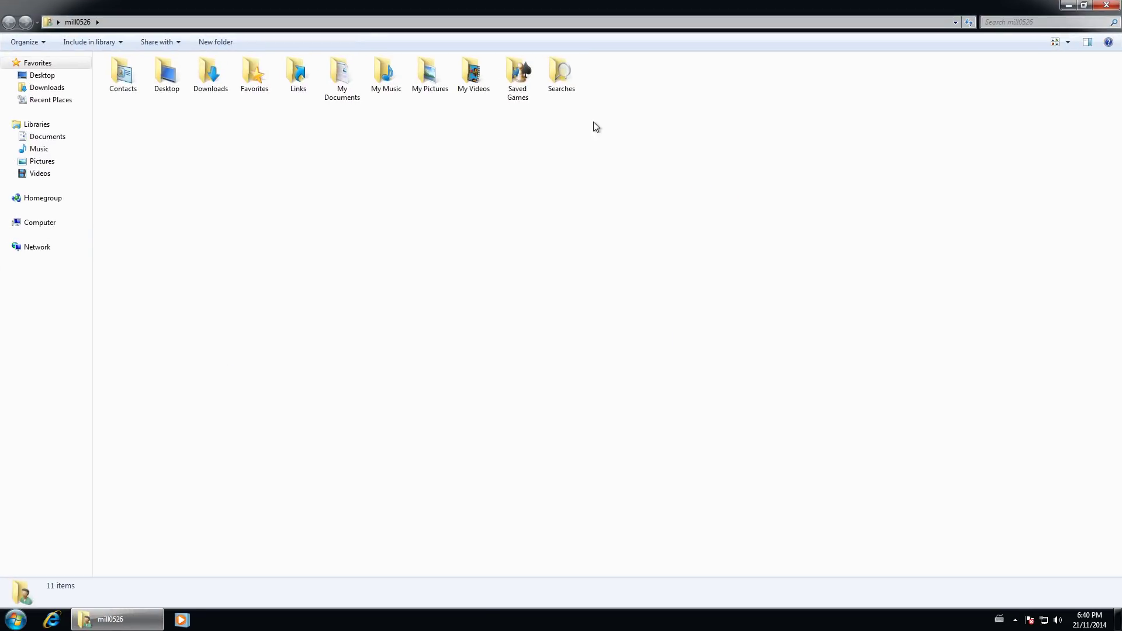
left_click(50, 93)
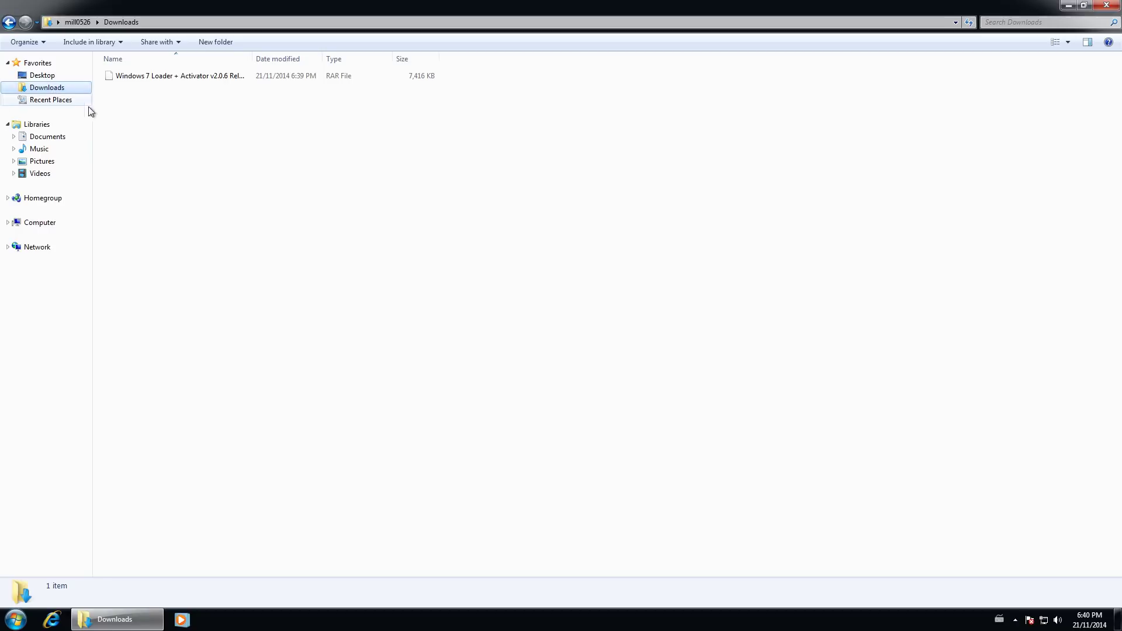
left_click(195, 78)
left_click_drag(259, 62, 387, 63)
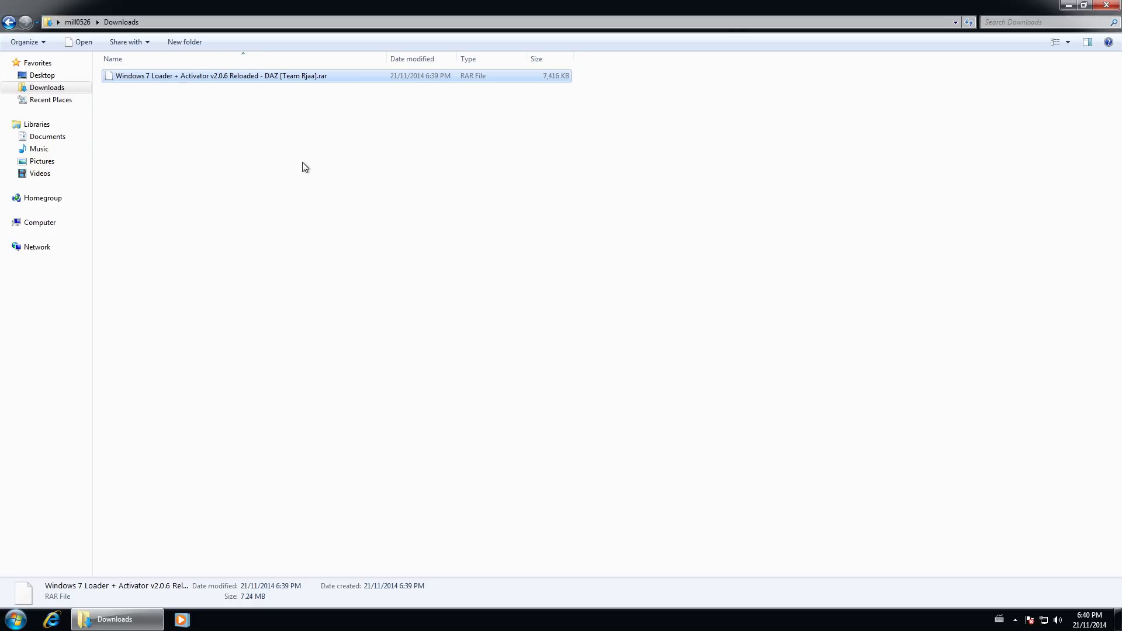
Step: Bring up the VMware controls and hide them again via the view options
key("ctrl+alt")
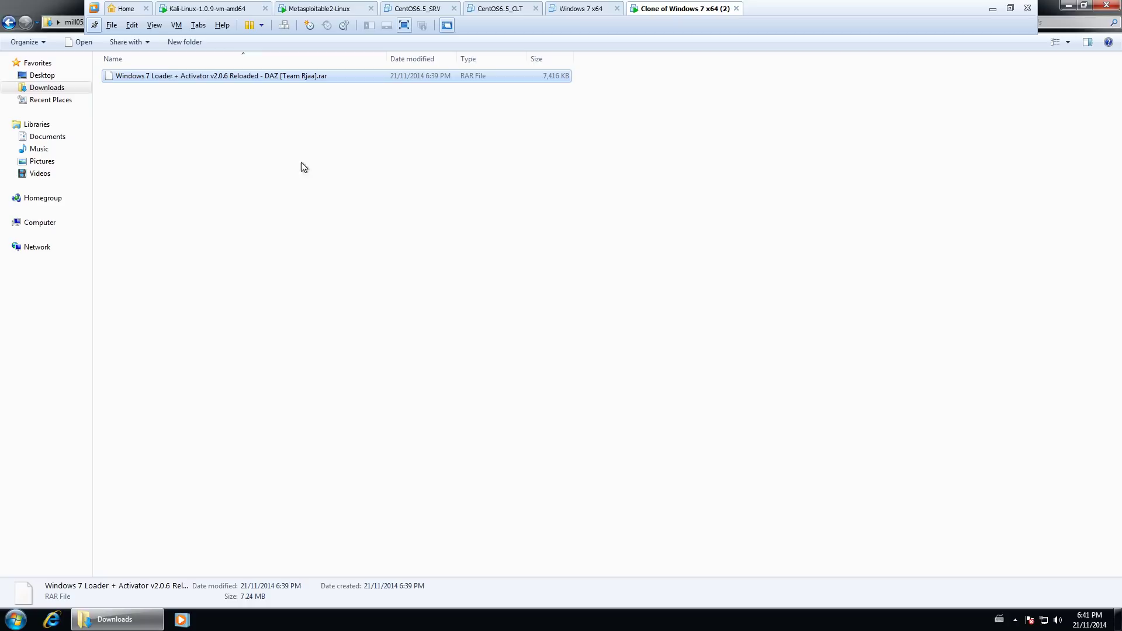
left_click(155, 25)
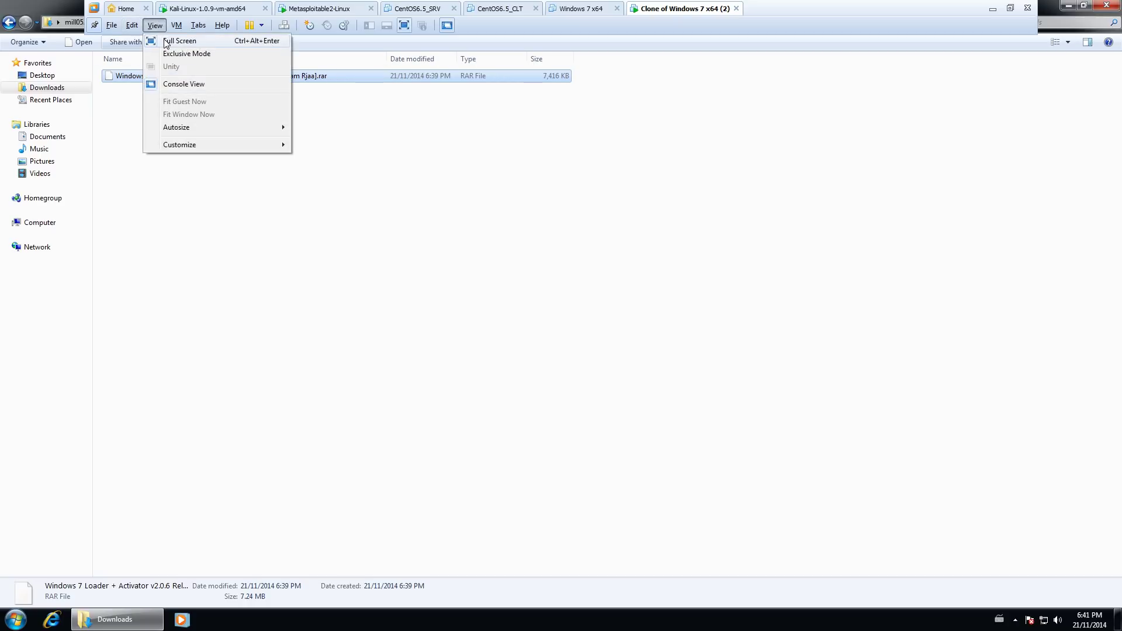
left_click(164, 54)
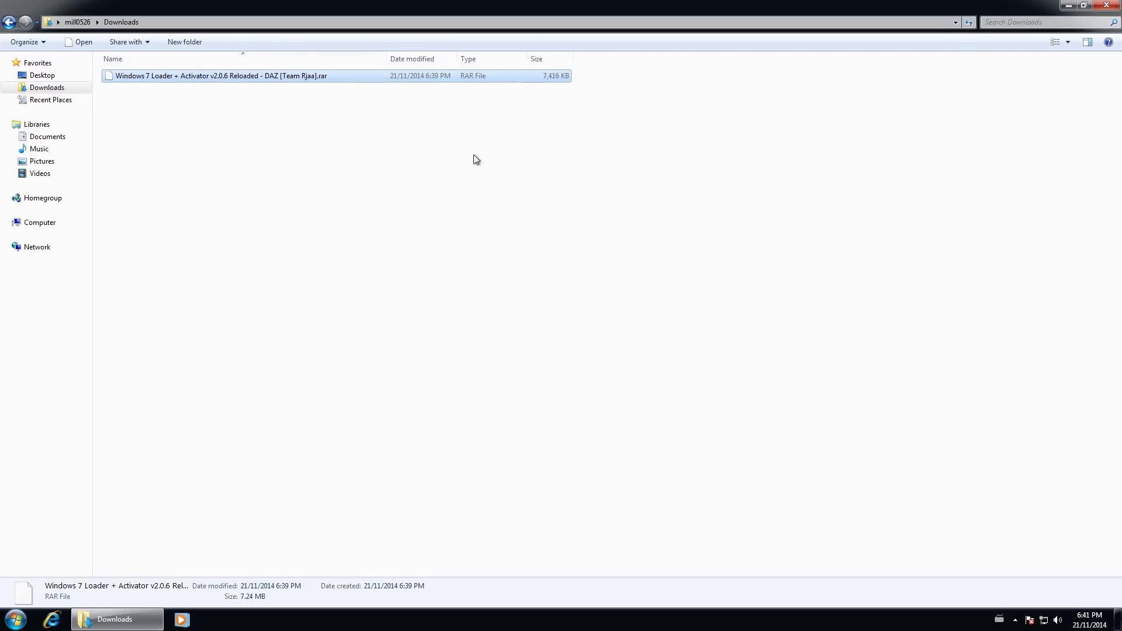
Step: Open Internet Explorer, load google.ca after fixing a typo, and search for 'winrar'
left_click(52, 624)
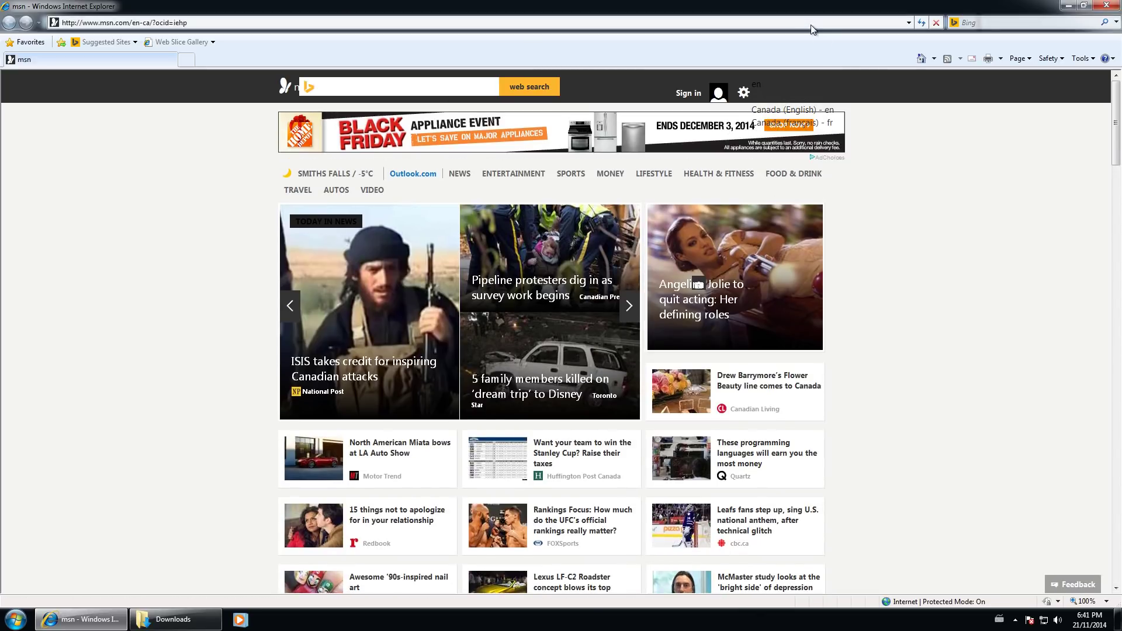
left_click(816, 25)
type("go")
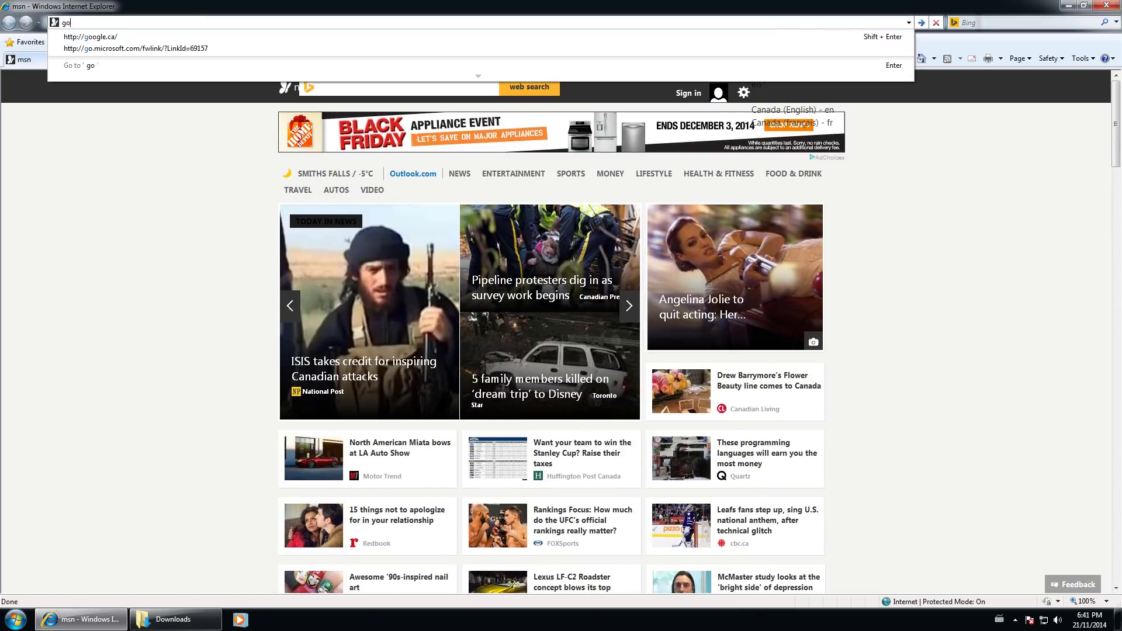
type("ogle.cca")
key("Return")
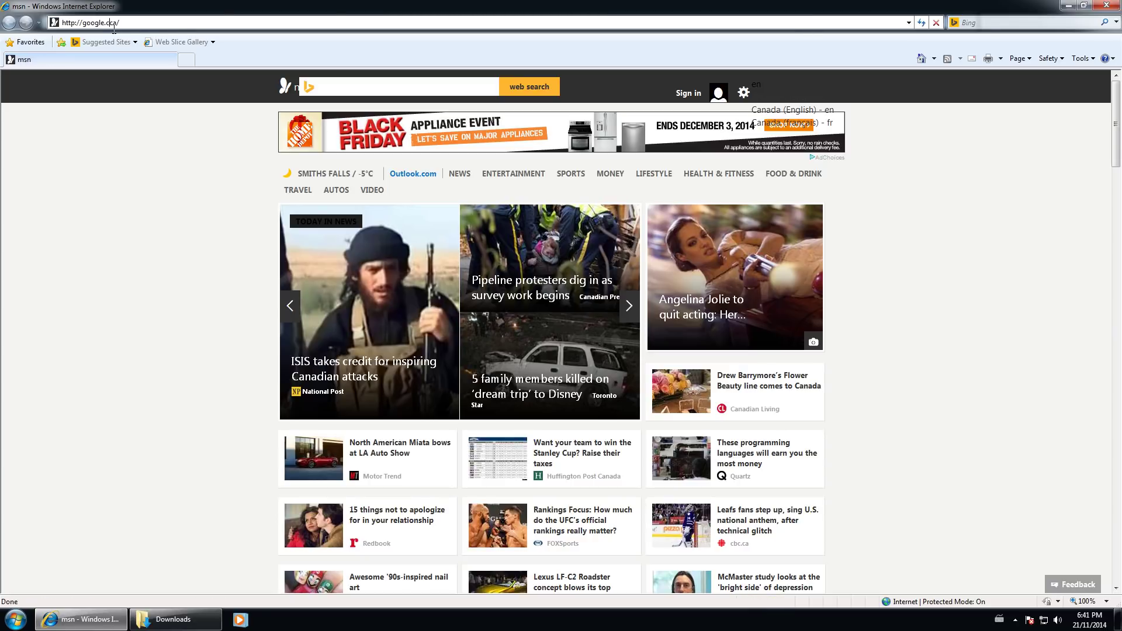
key("Left")
key("Left")
key("BackSpace")
key("Return")
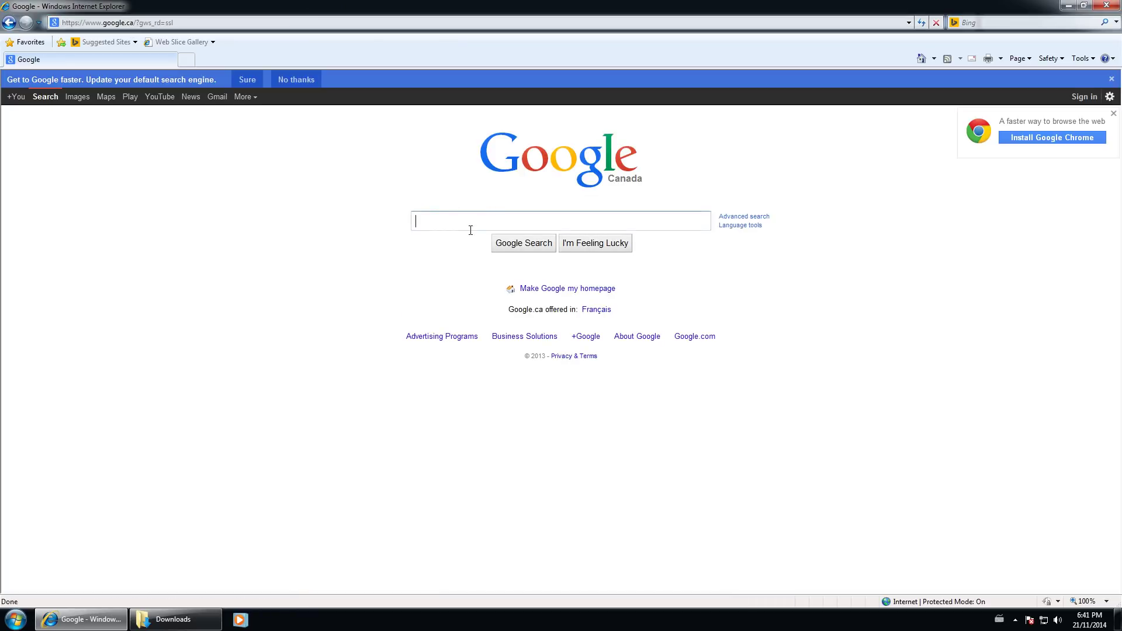
type("win")
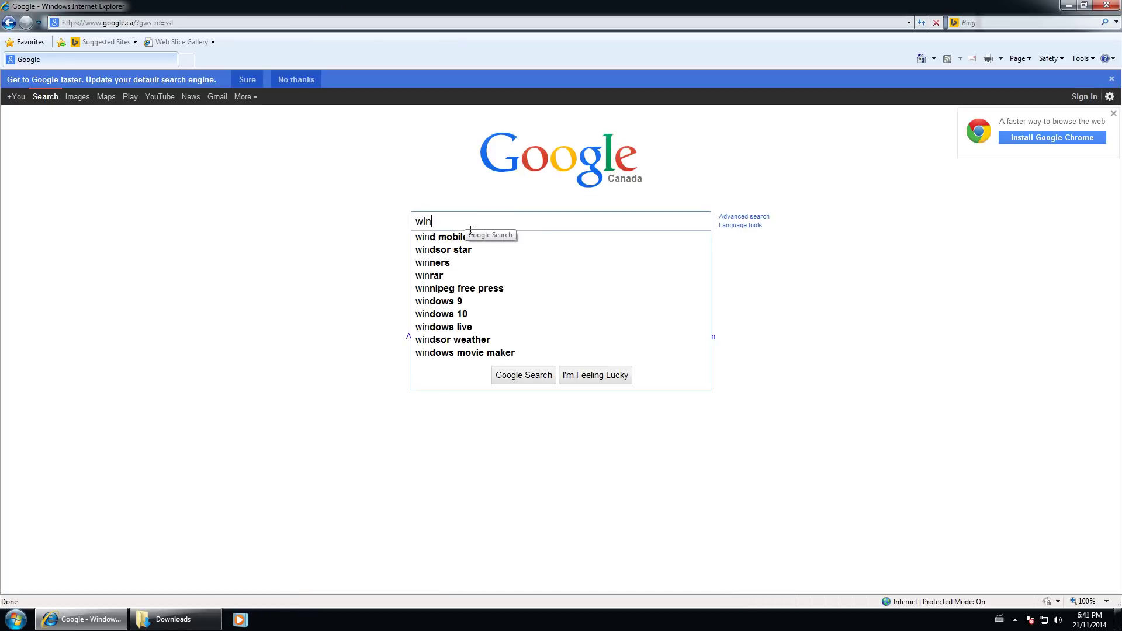
type("rar")
key("Return")
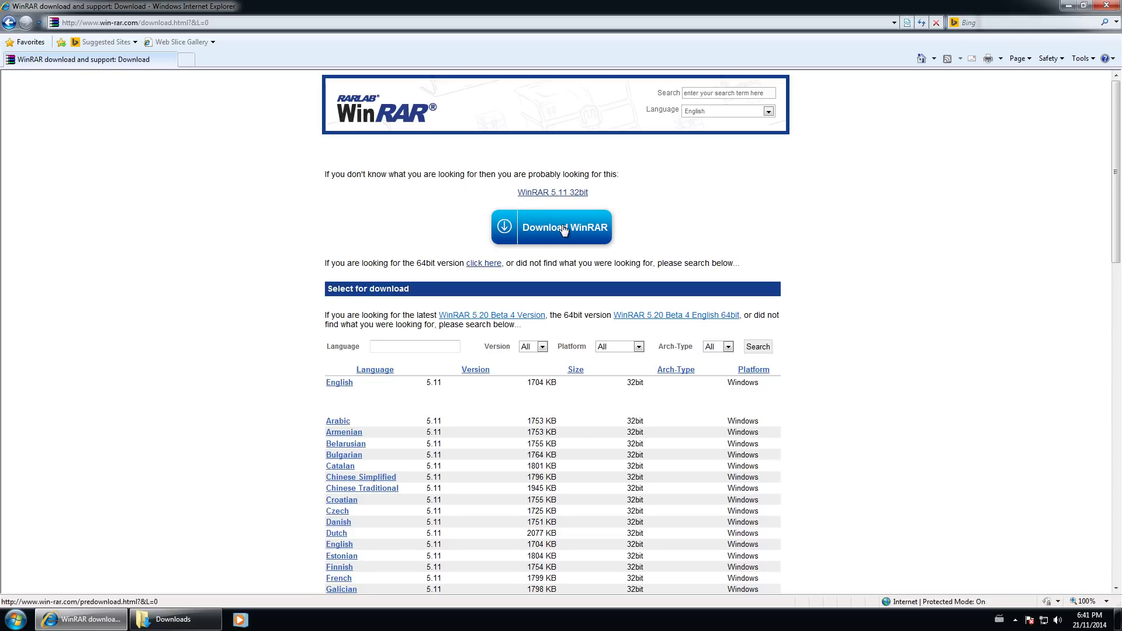
Step: Download WinRAR from win-rar.com through its download link and pre-download page
left_click(564, 230)
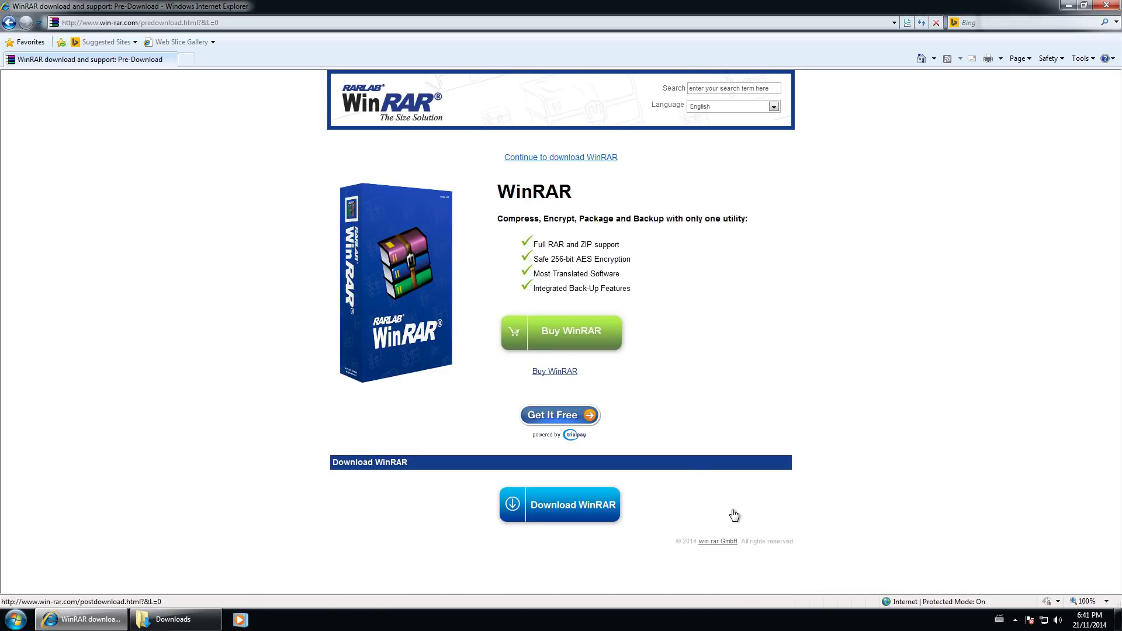
left_click(583, 517)
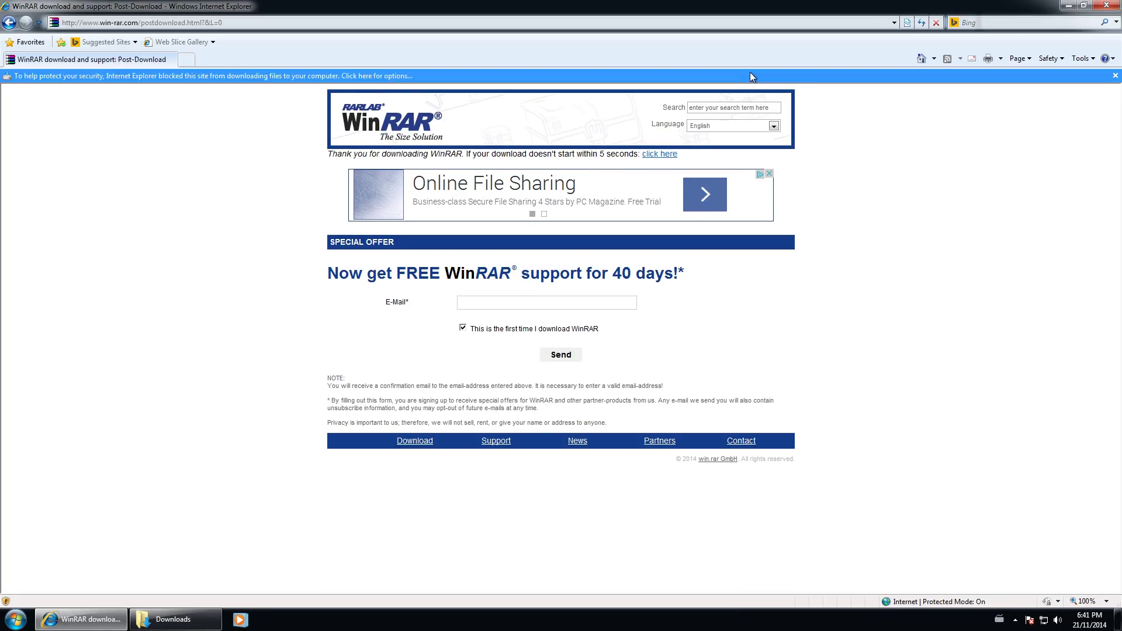
Step: Allow the blocked wrar511.exe download, run it with UAC approval, and close Internet Explorer
left_click(818, 76)
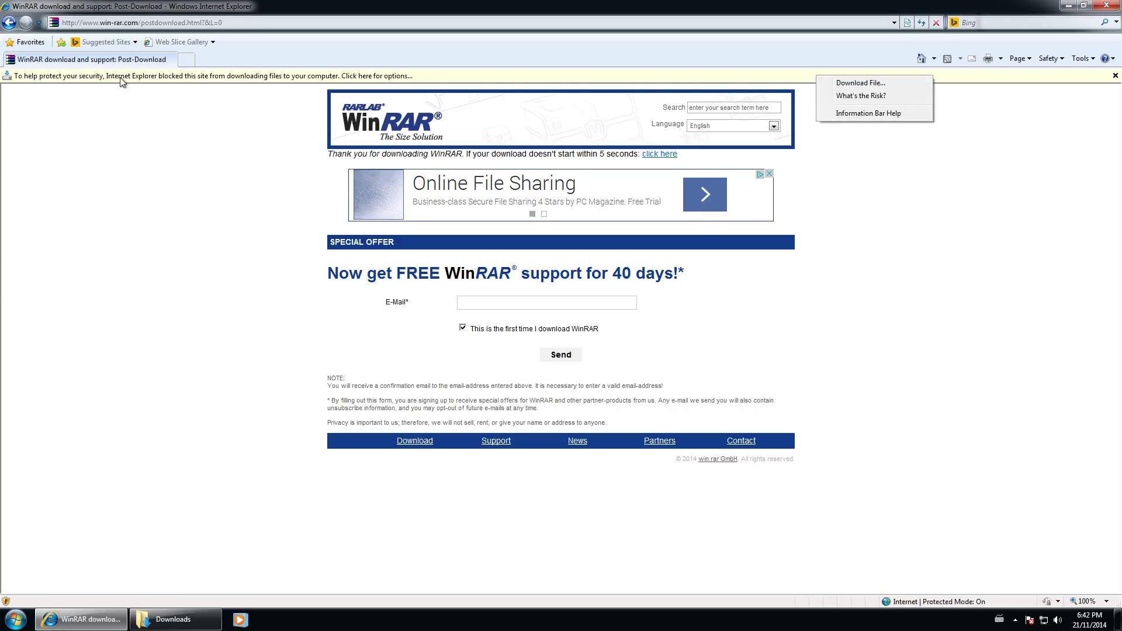
left_click(147, 142)
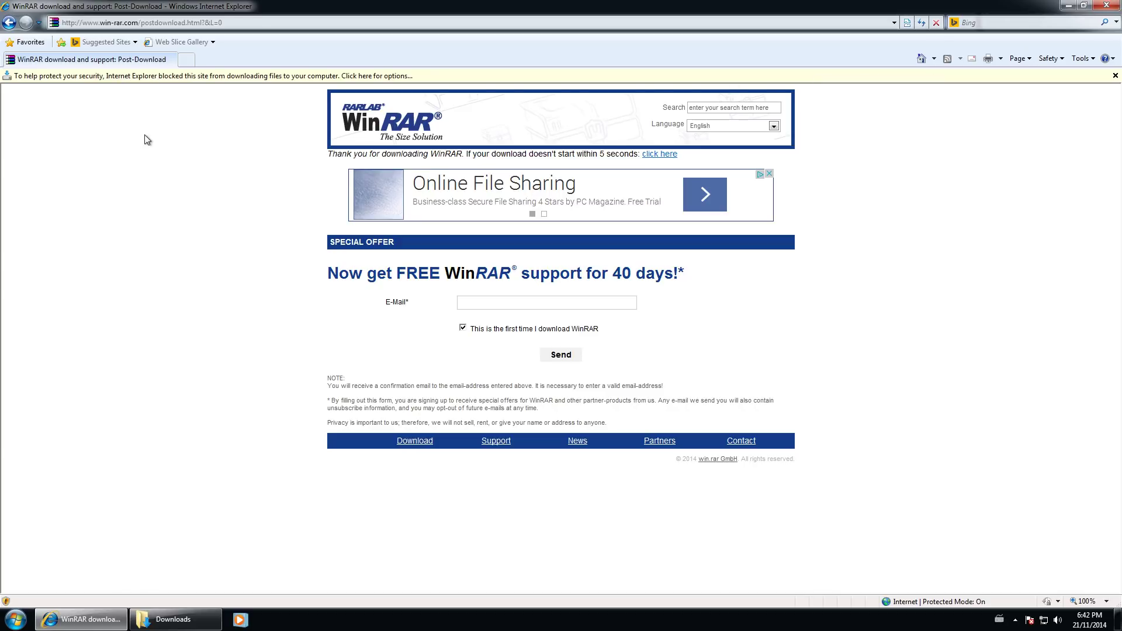
left_click(229, 77)
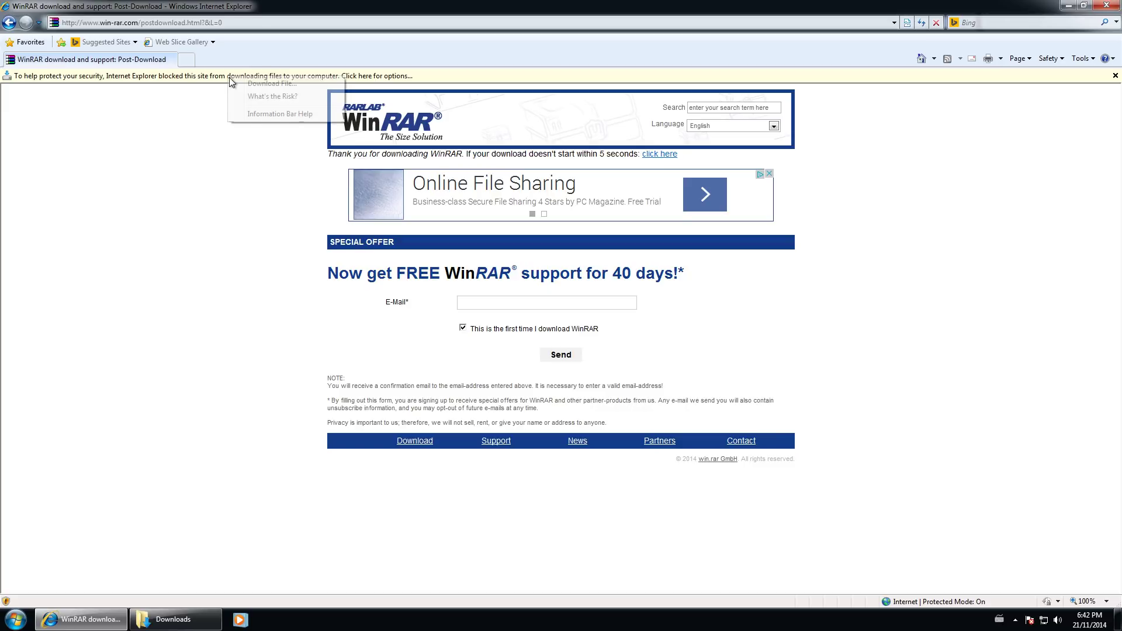
left_click(272, 85)
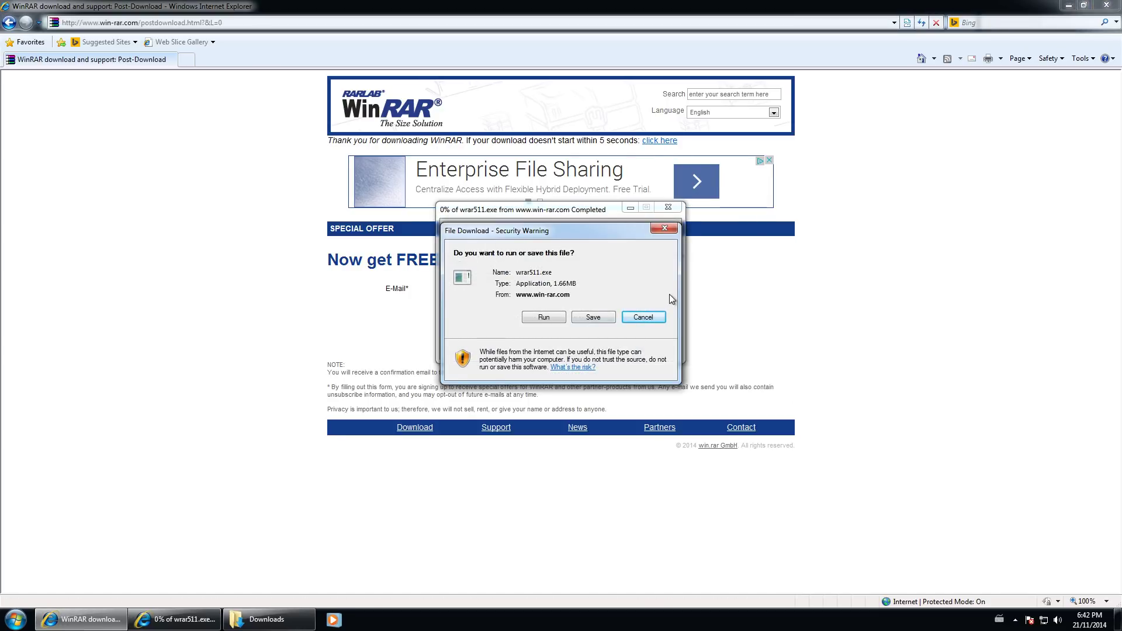
left_click(542, 319)
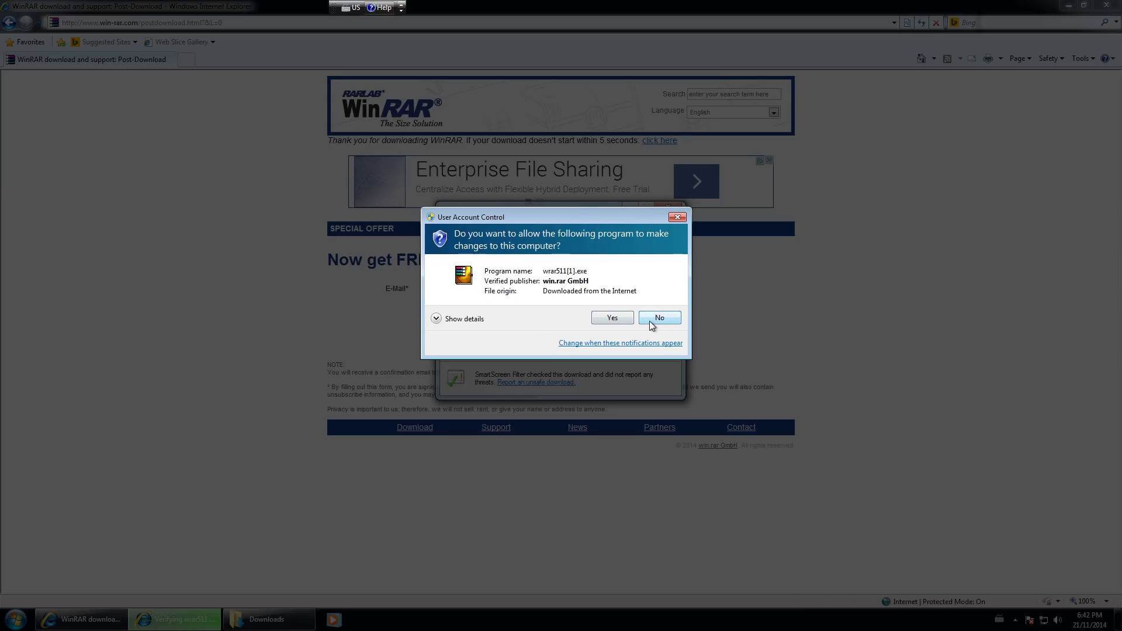
left_click(612, 318)
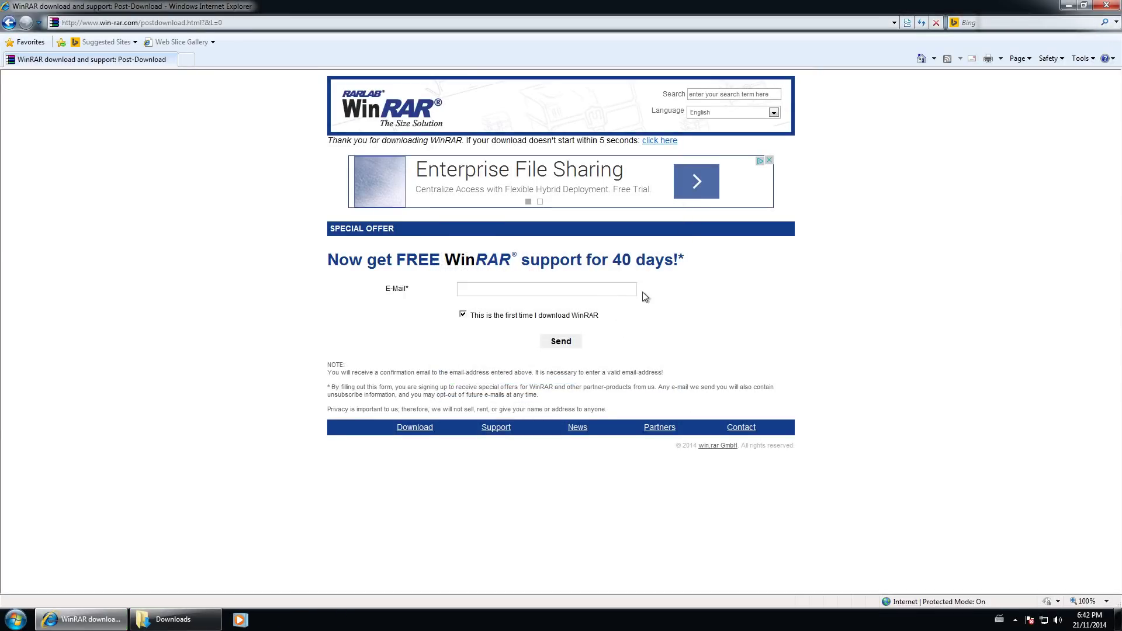
left_click(1106, 5)
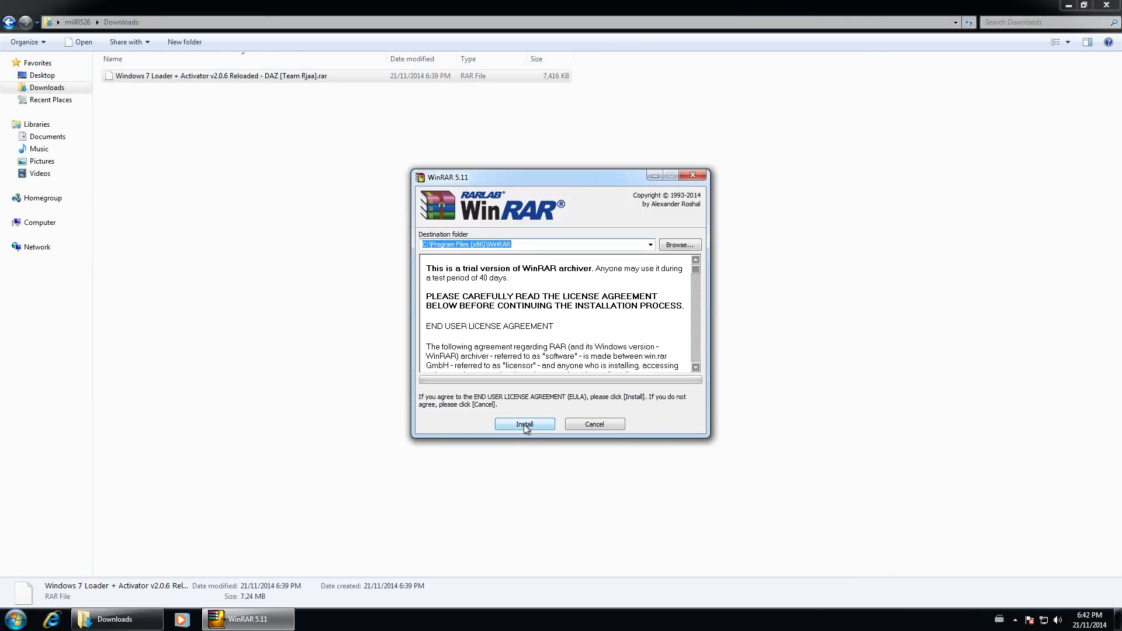
Step: Install WinRAR 5.11 with default file associations, finish setup, and dismiss the 32-bit notice
left_click(524, 424)
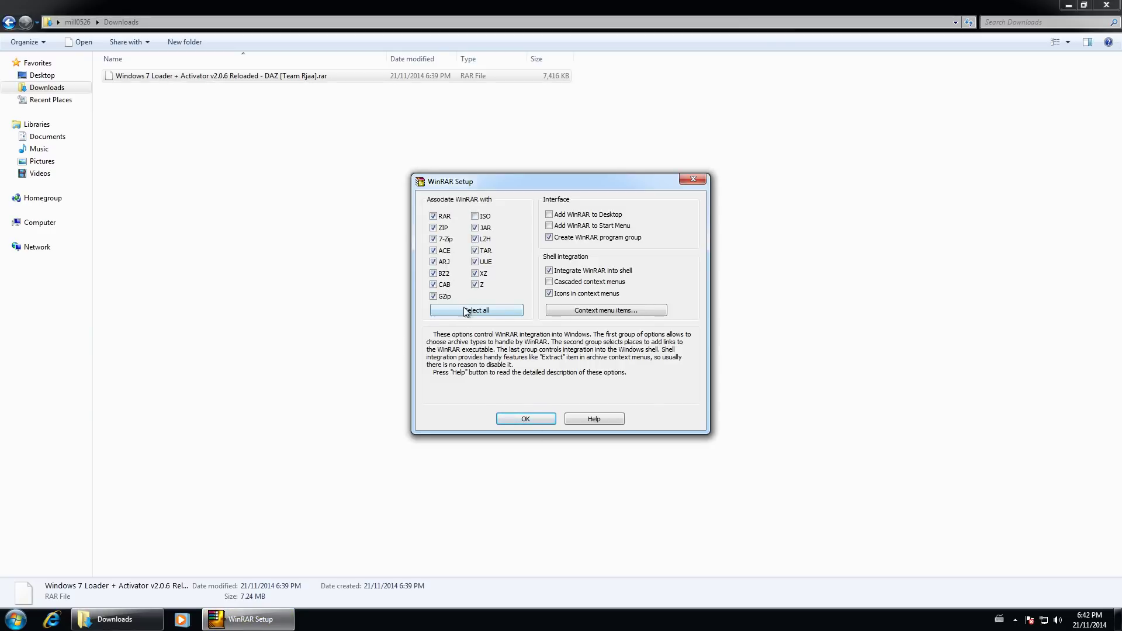
left_click(530, 420)
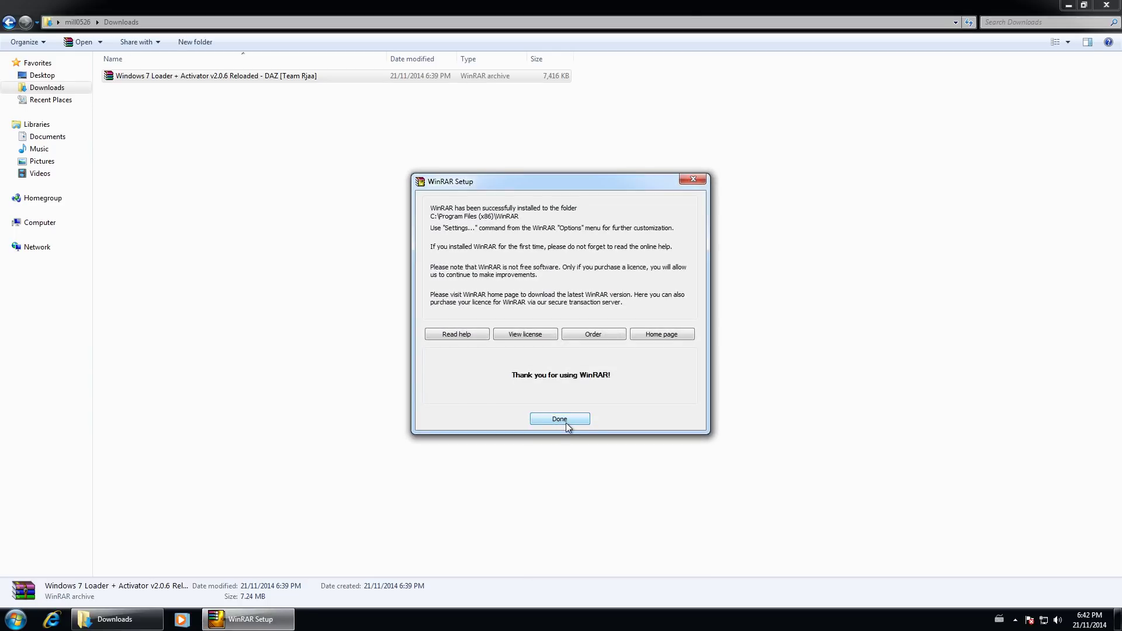
left_click(566, 423)
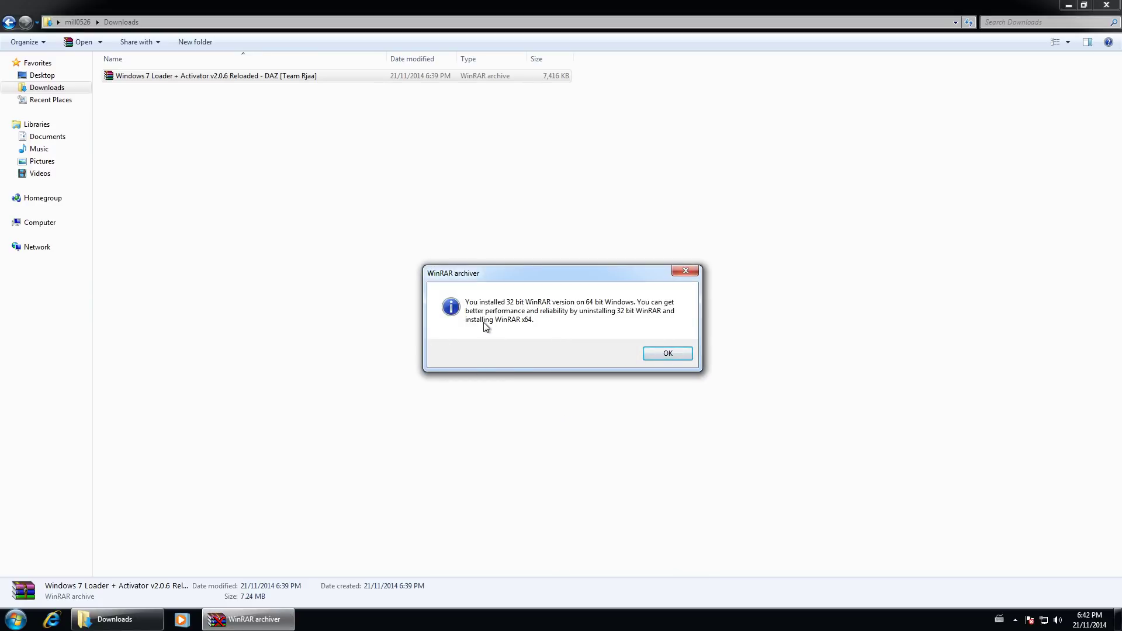
left_click(667, 354)
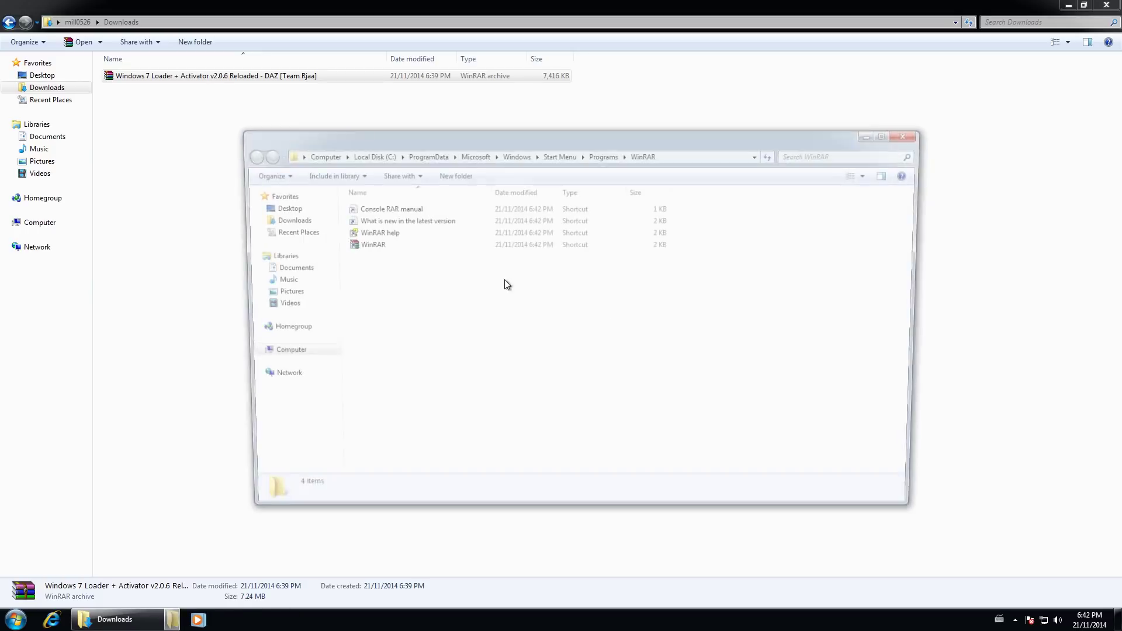
Step: Open the Windows 7 Loader + Activator v2.0.6 Reloaded rar from Downloads in WinRAR, dismissing the welcome message
left_click(918, 136)
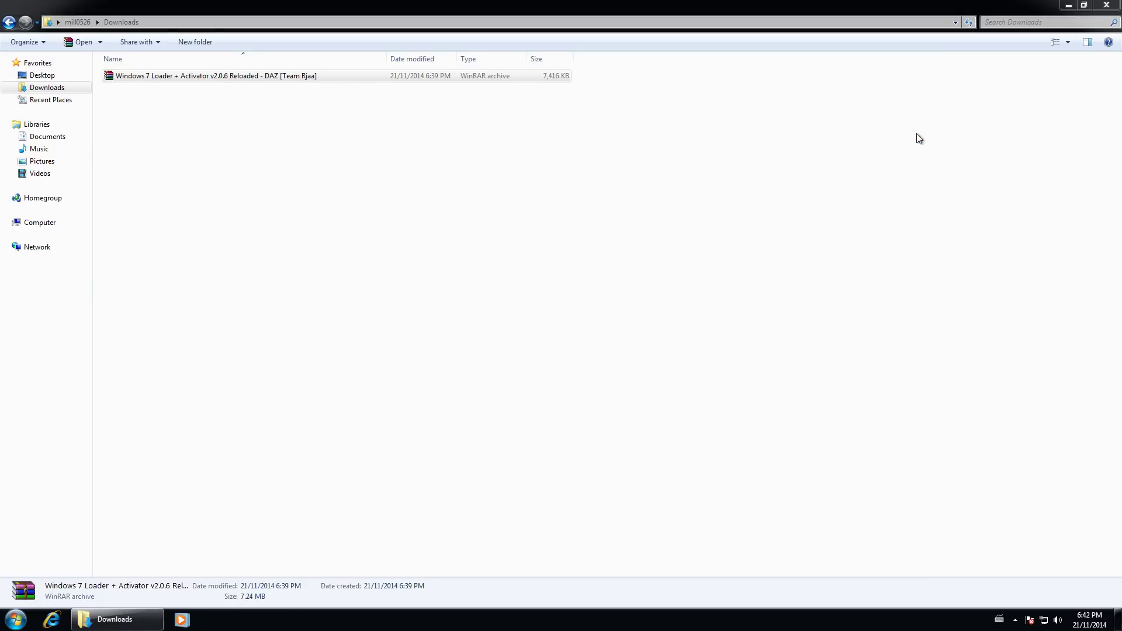
left_click(124, 79)
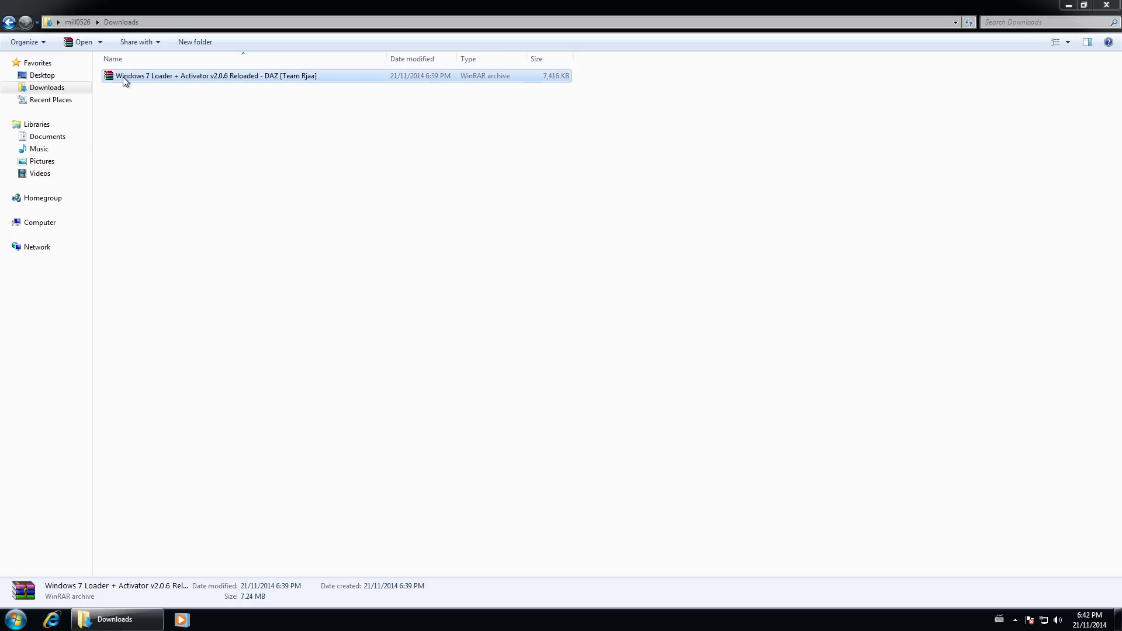
double_click(178, 78)
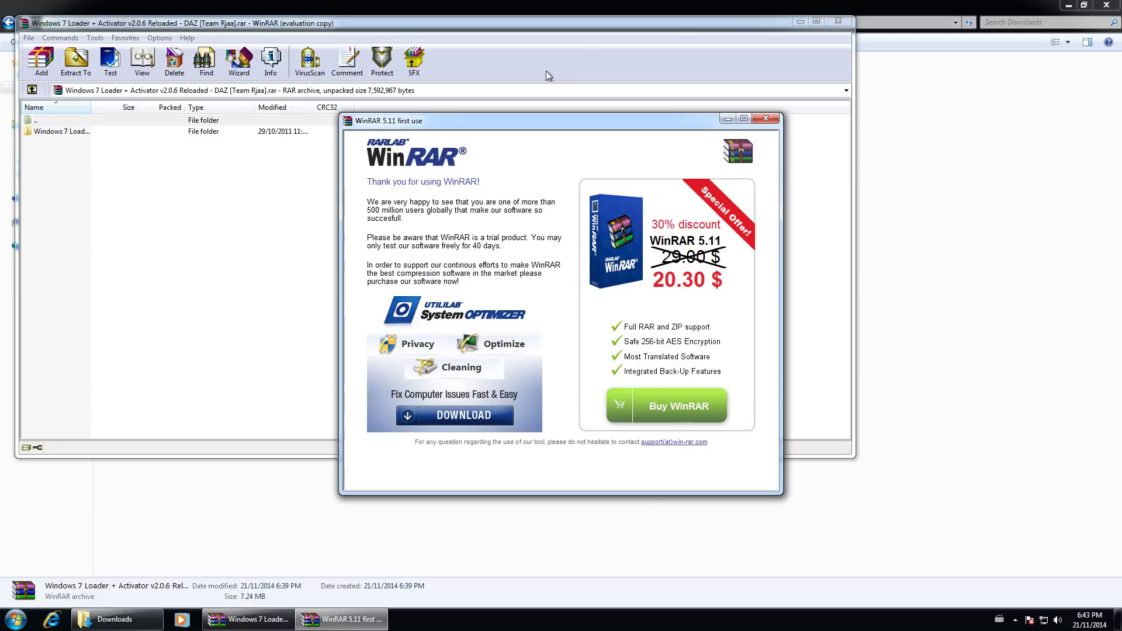
left_click(766, 119)
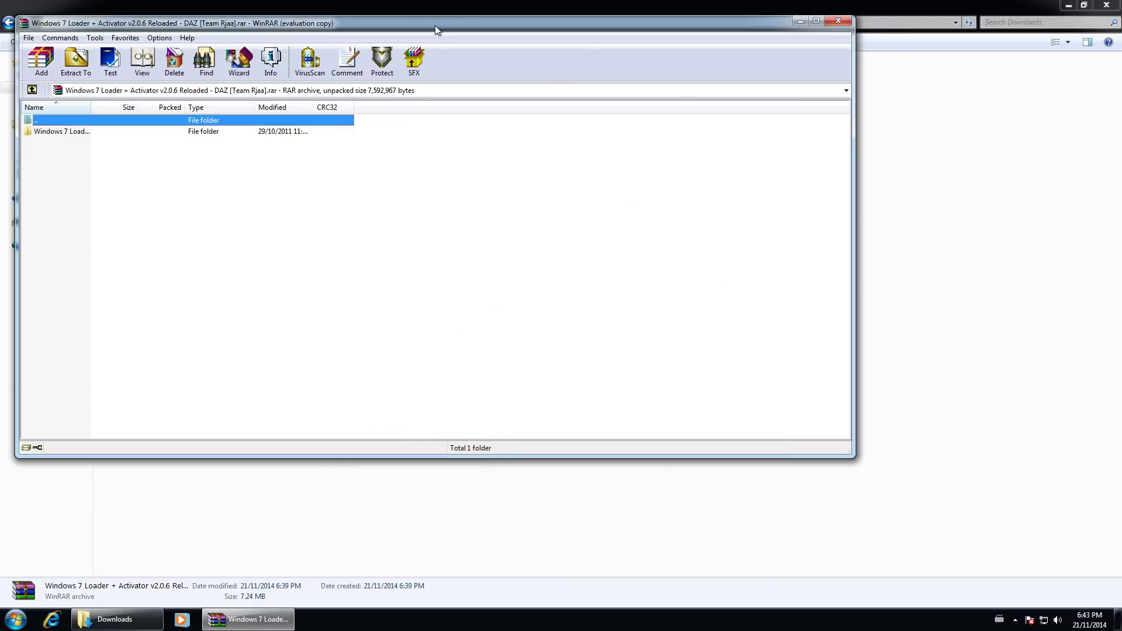
left_click_drag(435, 26, 541, 115)
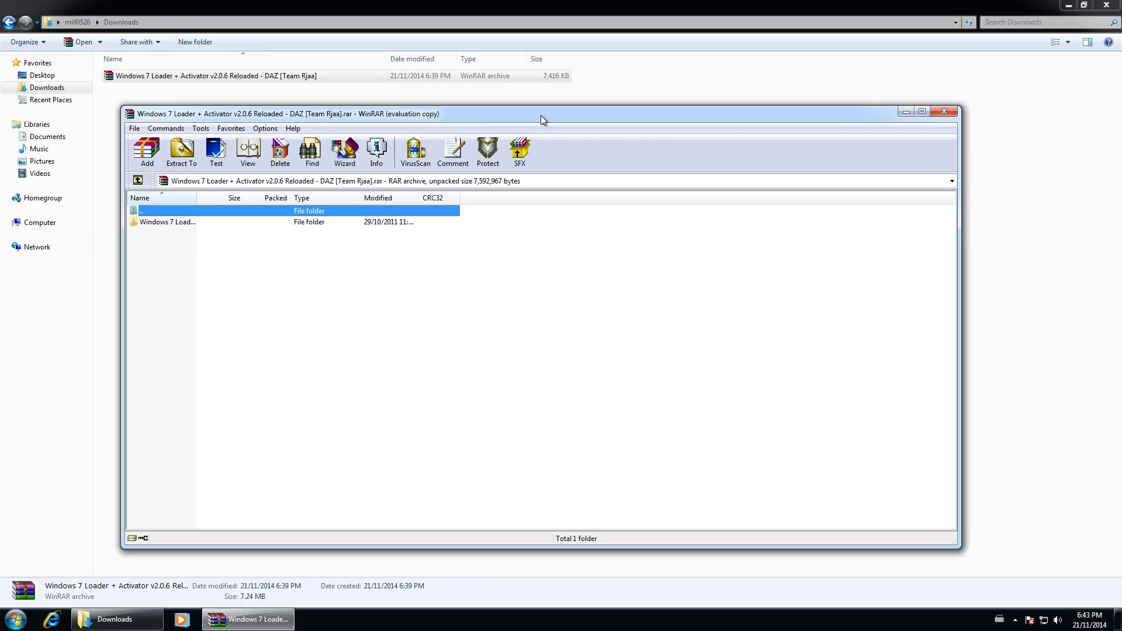
Step: Extract the Windows 7 Loader + Activator archive to its default same-named folder in Downloads
left_click(177, 157)
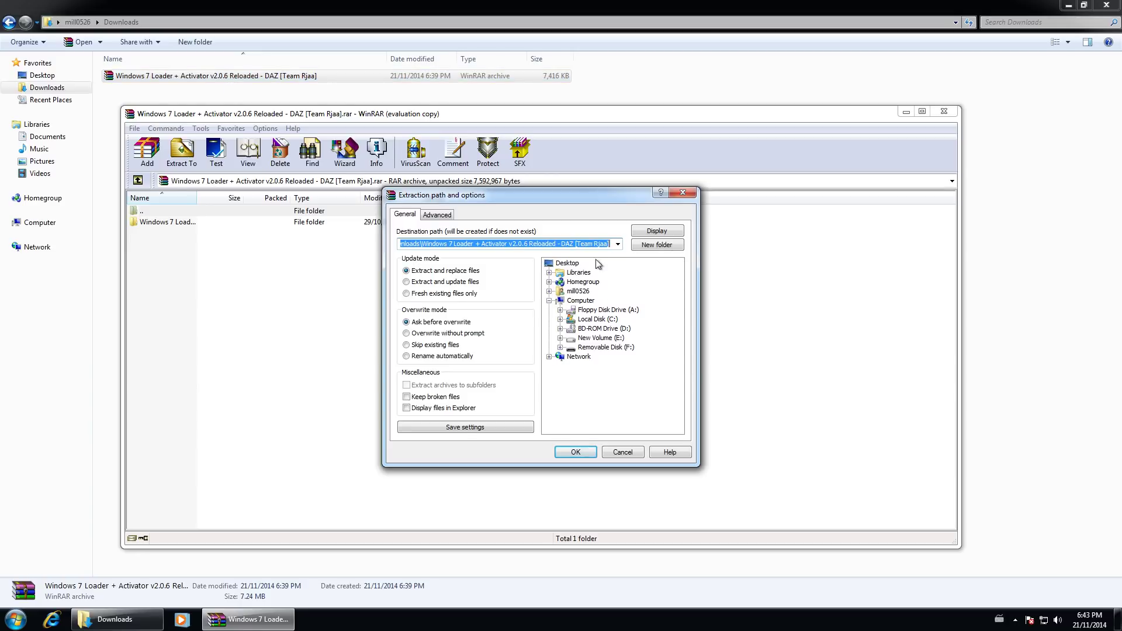
left_click(580, 456)
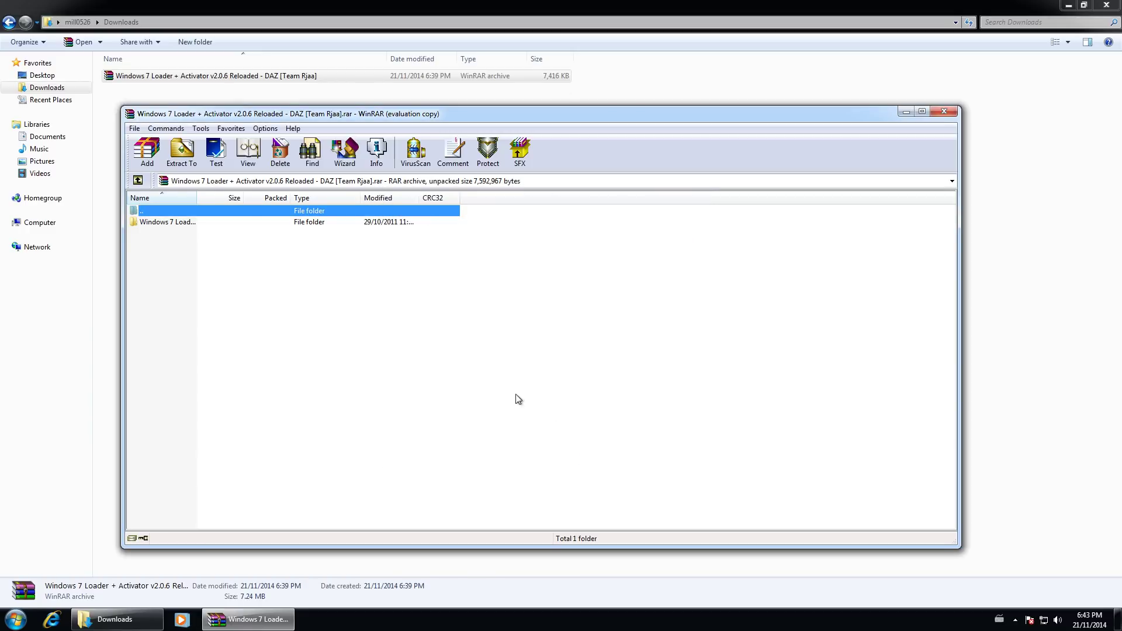
Step: Close WinRAR, enter the extracted loader folder and its nested subfolder, and widen the name column
left_click(953, 114)
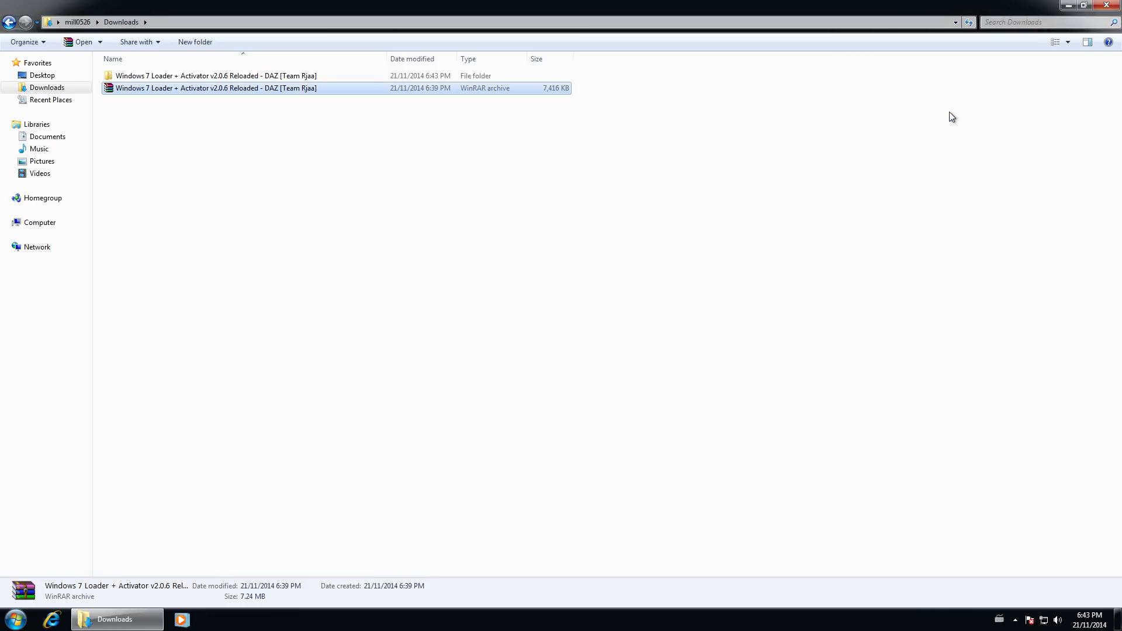
double_click(123, 77)
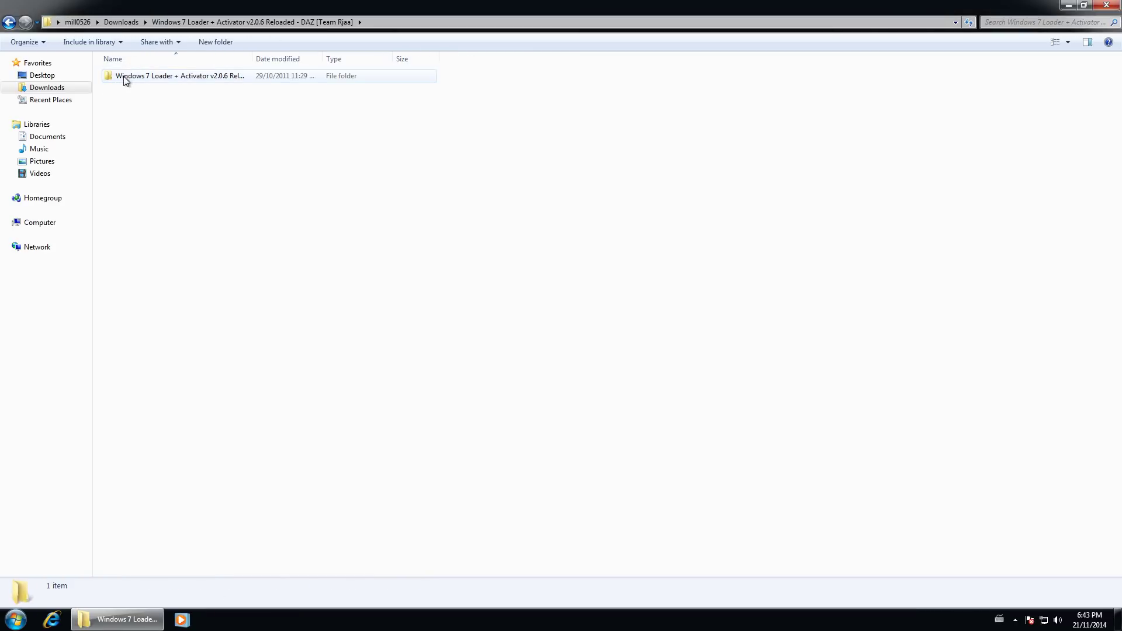
double_click(126, 78)
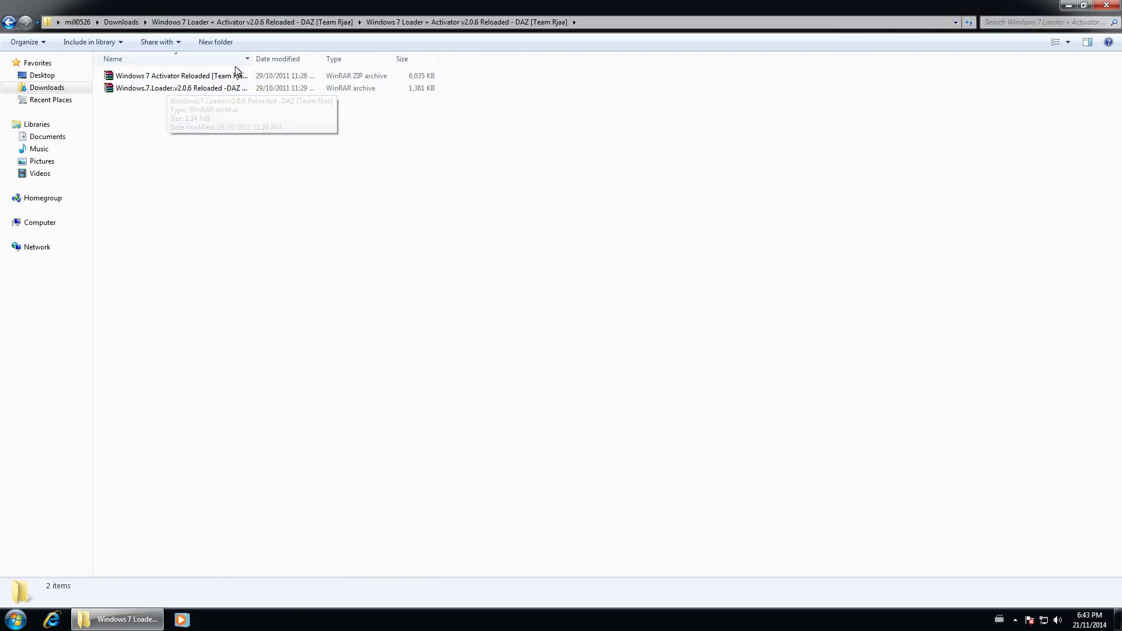
left_click_drag(253, 58, 337, 58)
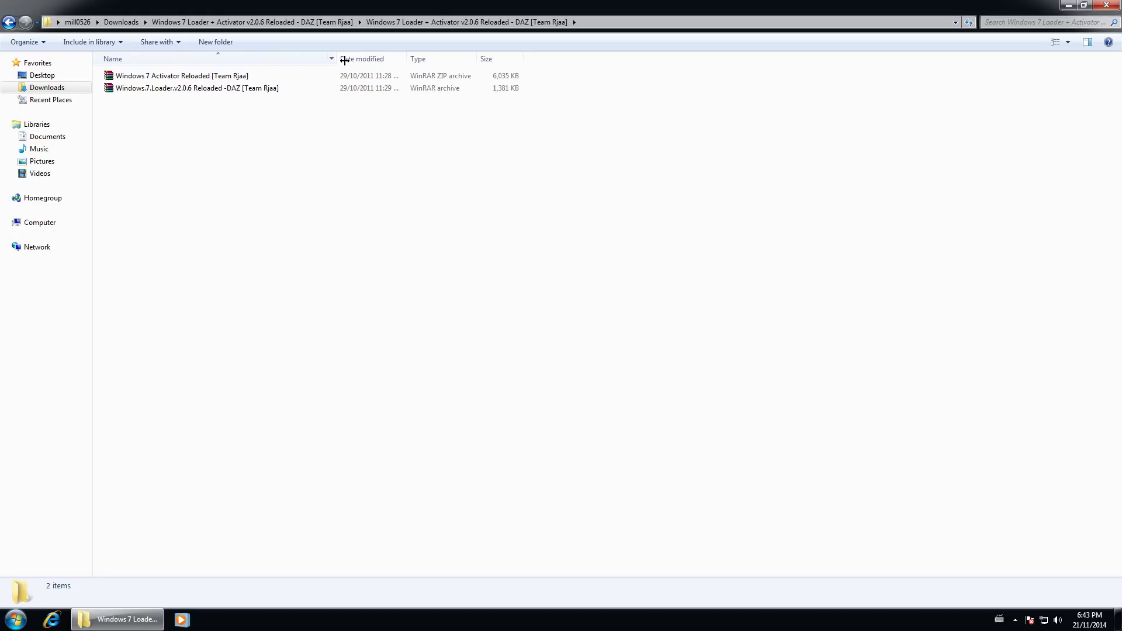
Step: Extract both the Windows.7.Loader and Windows 7 Activator Reloaded archives to their default folders
double_click(204, 97)
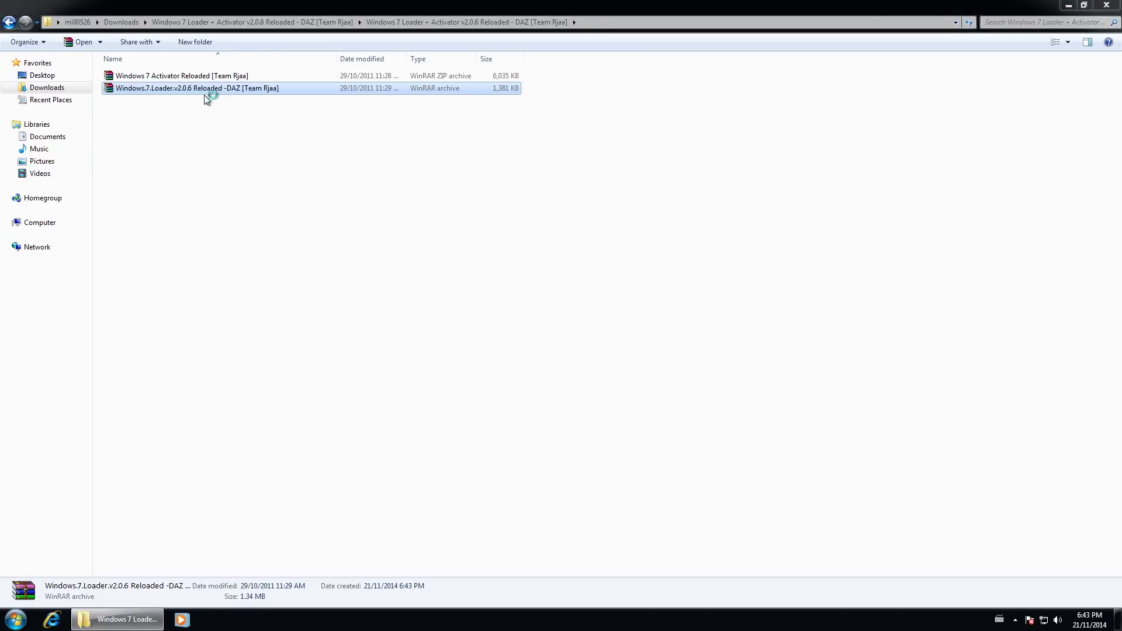
left_click(182, 155)
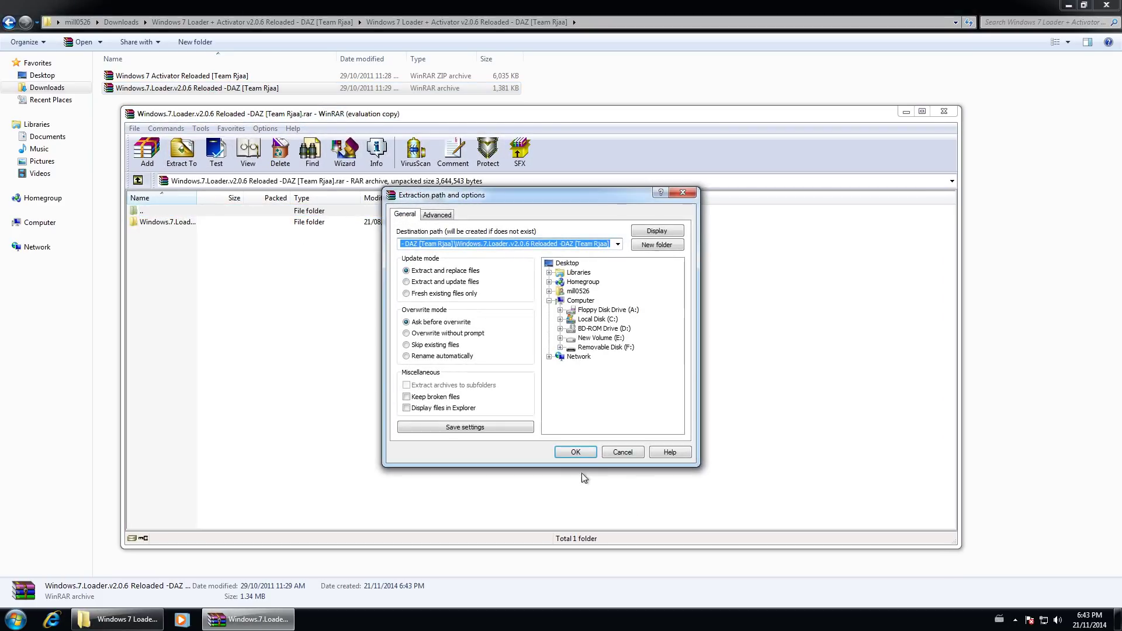
left_click(574, 453)
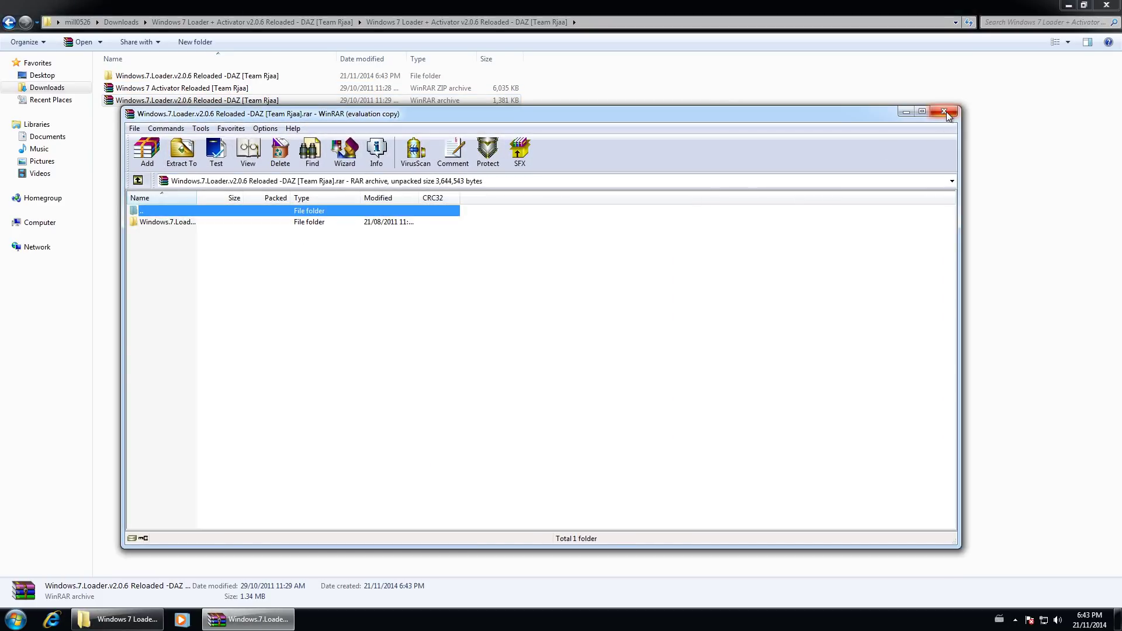
left_click(944, 112)
double_click(234, 88)
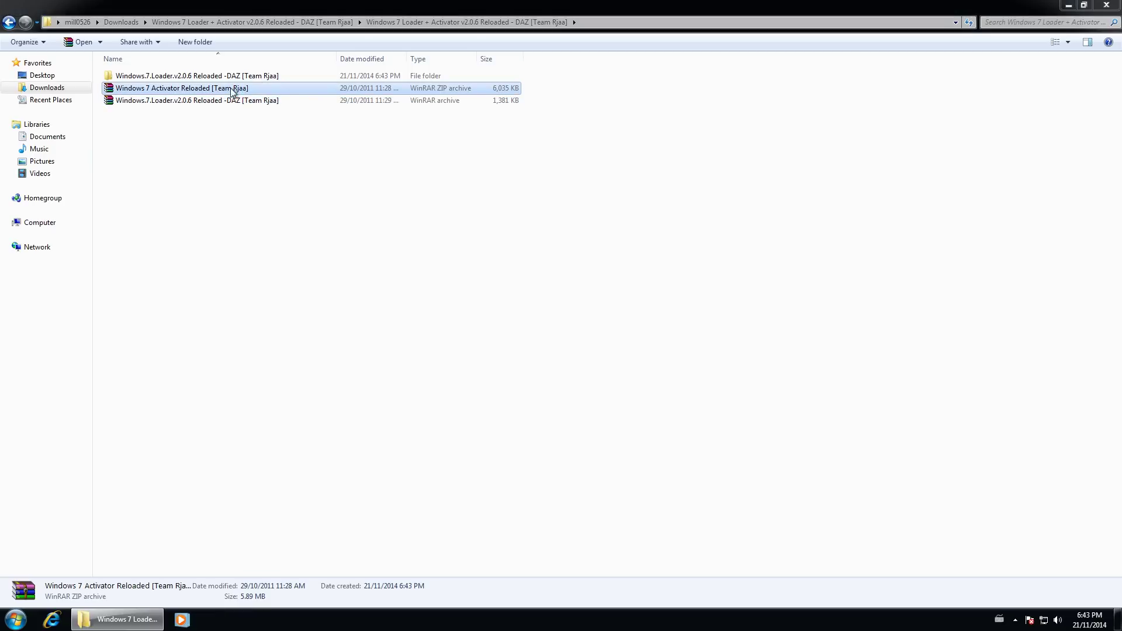
left_click(182, 153)
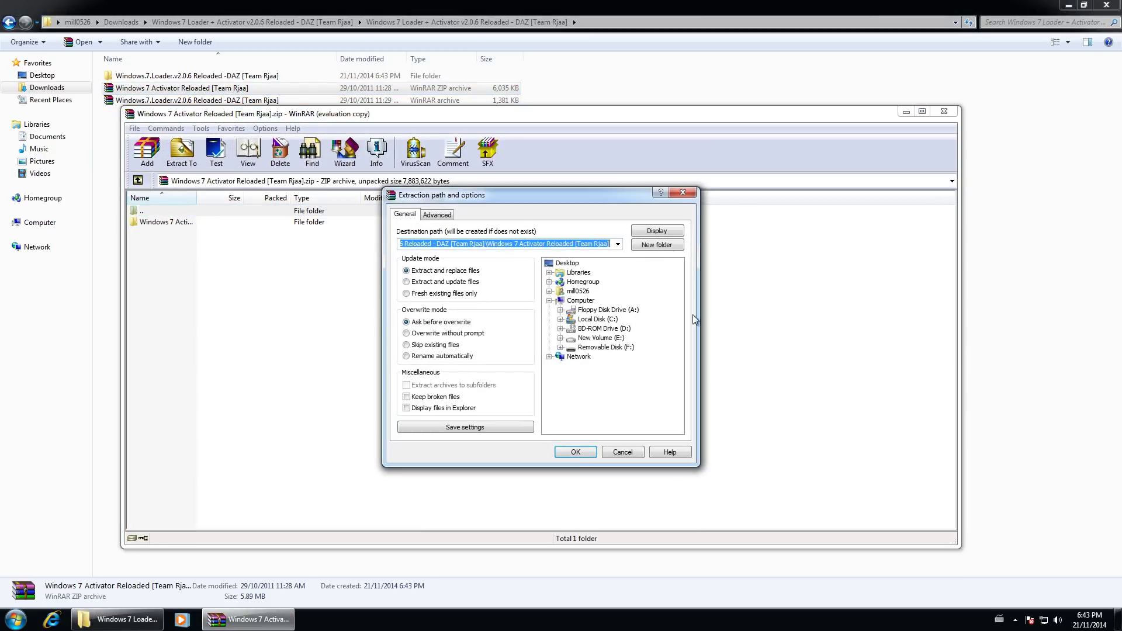
left_click(576, 452)
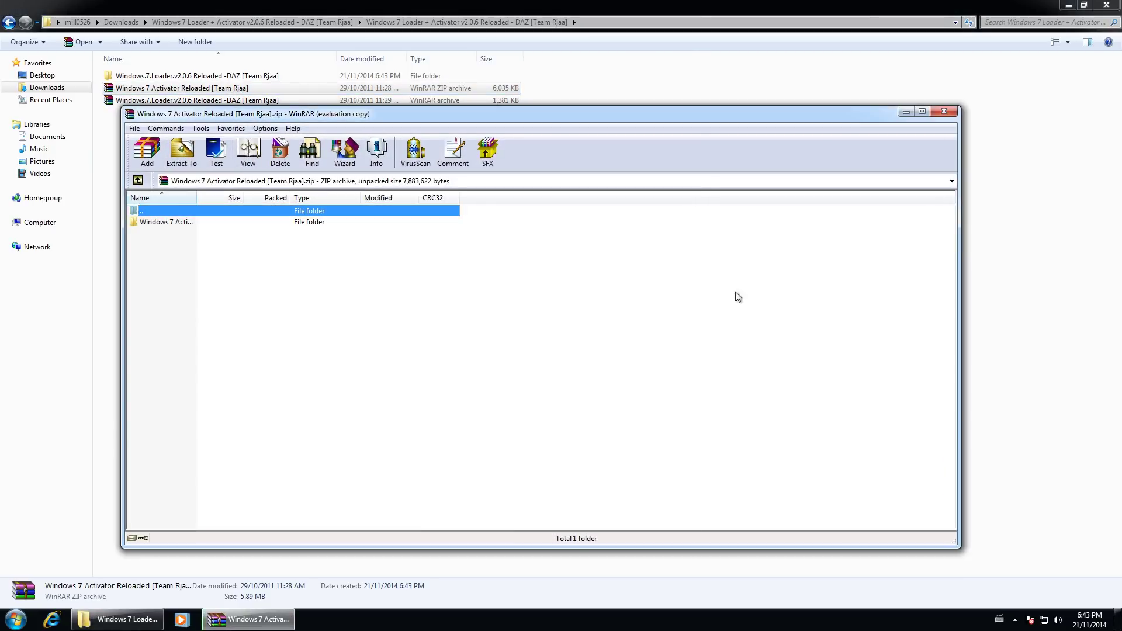
left_click(944, 112)
Step: Browse from the Windows.7.Loader folder into Windows 7 Activator Reloaded's Windows 7 Activator subfolder
double_click(209, 90)
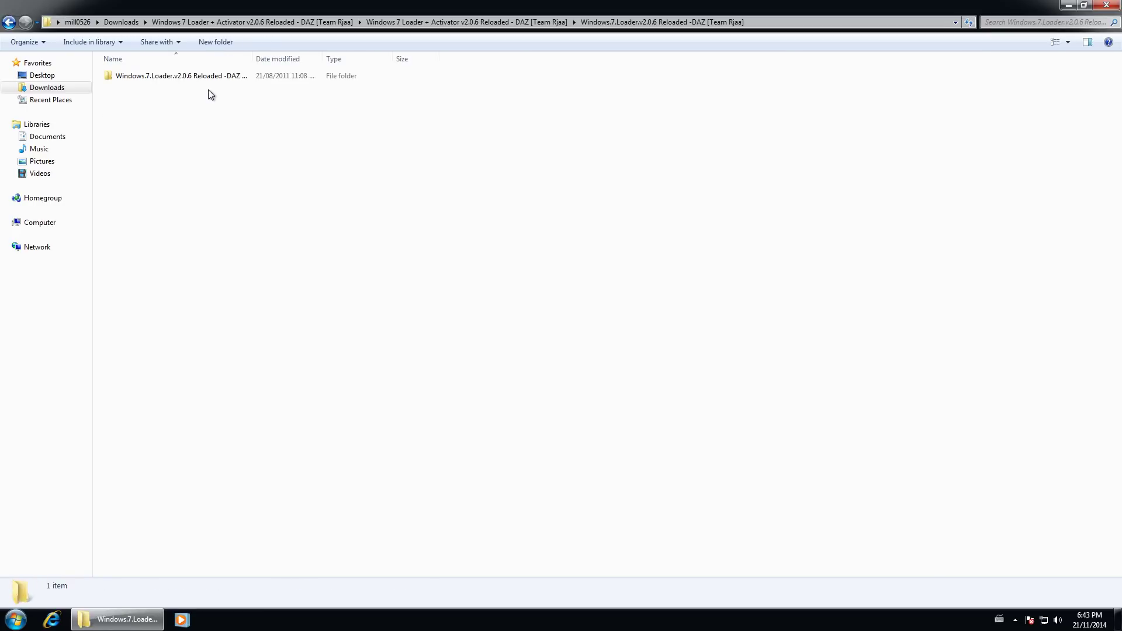
double_click(196, 76)
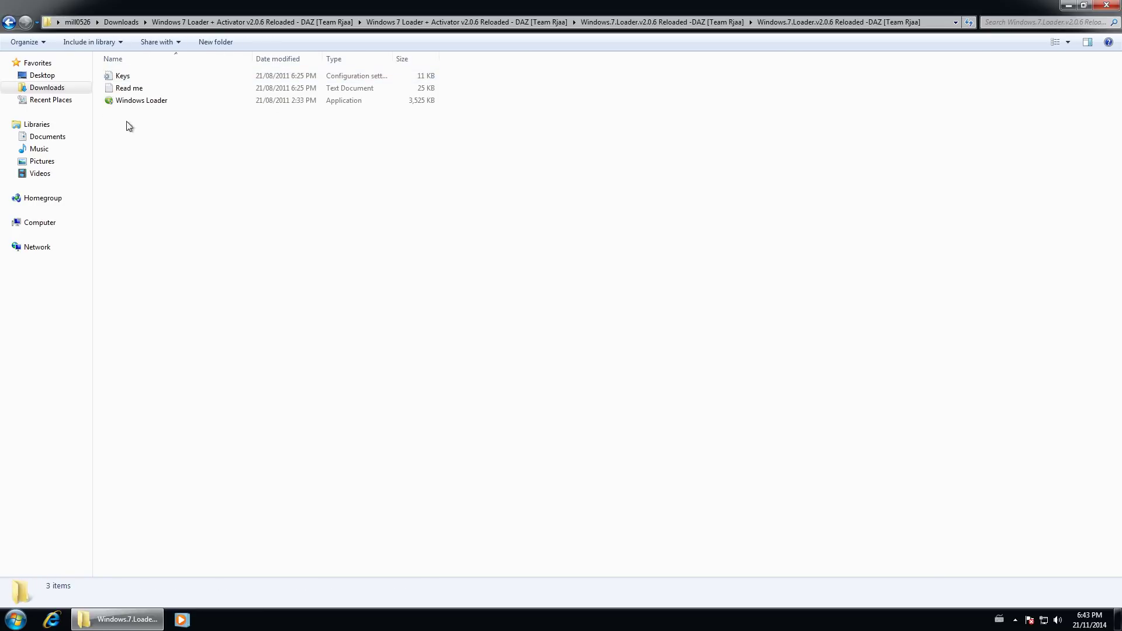
key("BackSpace")
key("BackSpace")
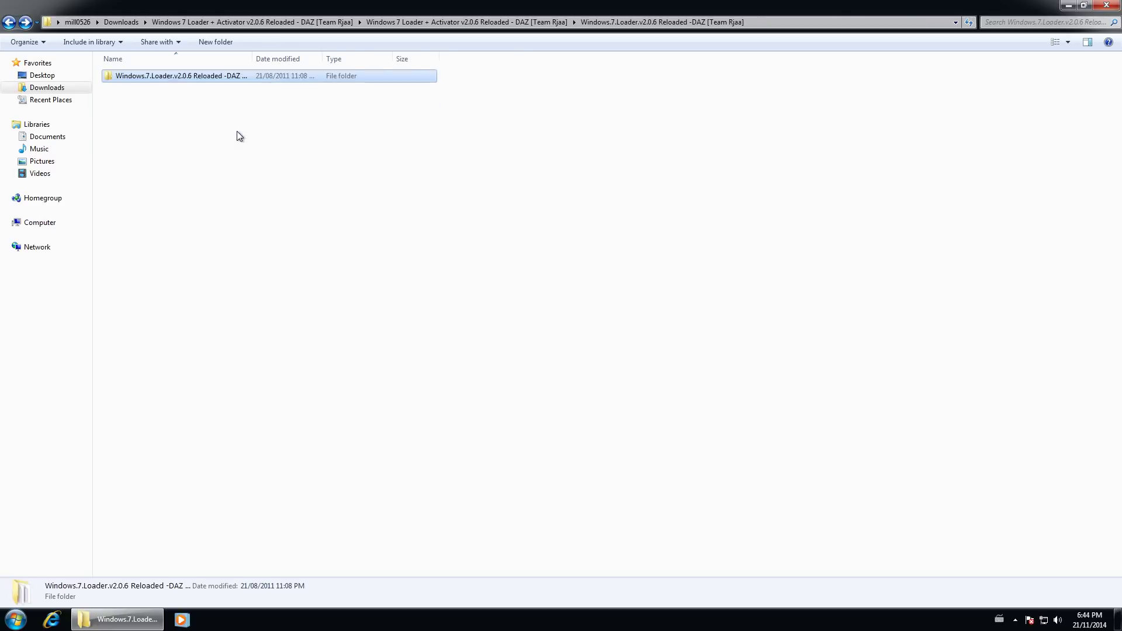
left_click(212, 75)
double_click(212, 75)
double_click(213, 76)
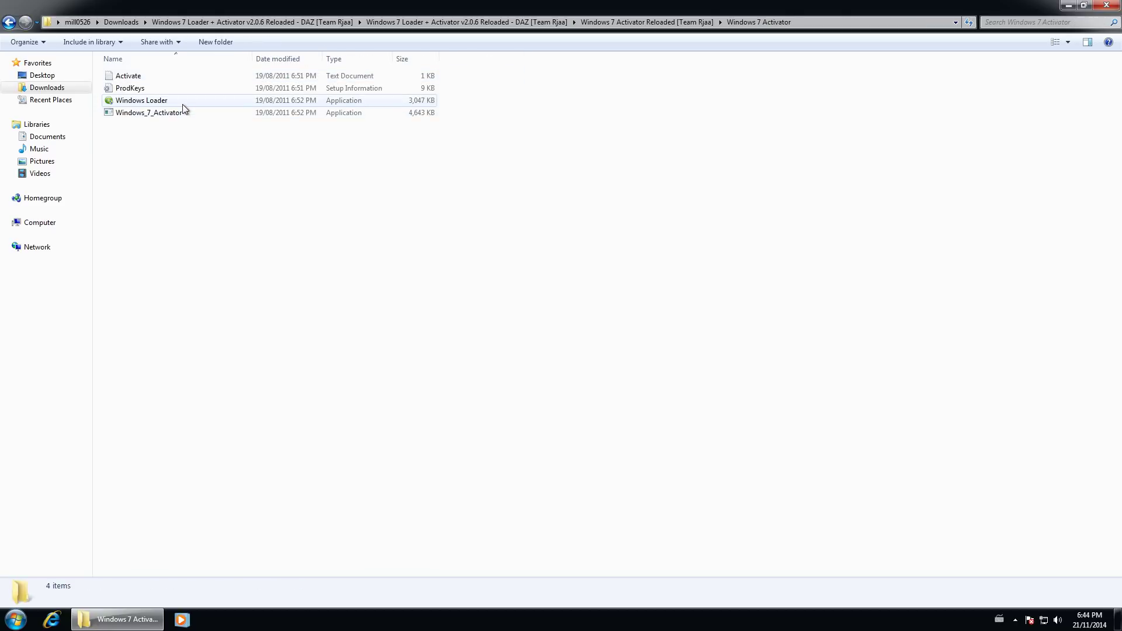
Step: Open the ProdKeys file in Notepad, confirming the security warning
left_click(147, 91)
double_click(148, 93)
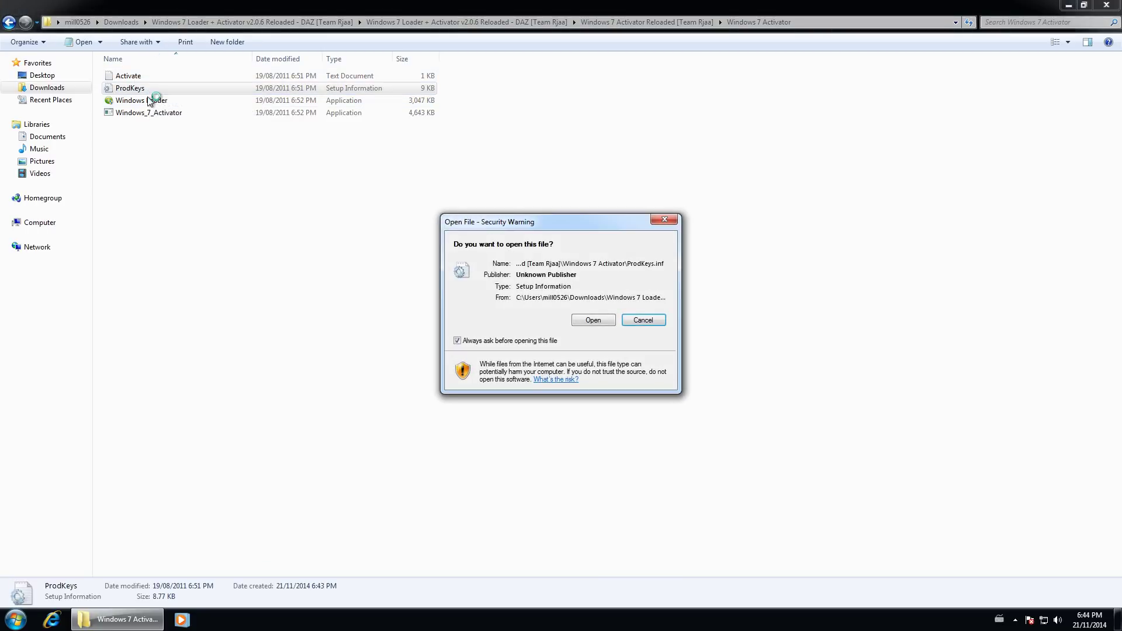
left_click(642, 321)
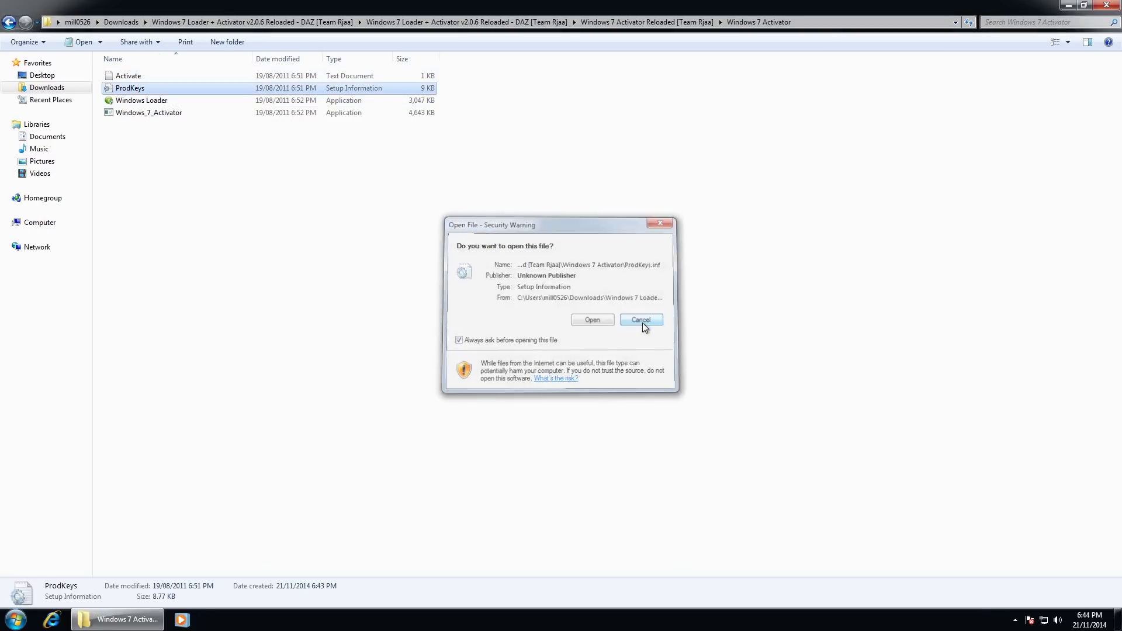
right_click(124, 92)
left_click(549, 287)
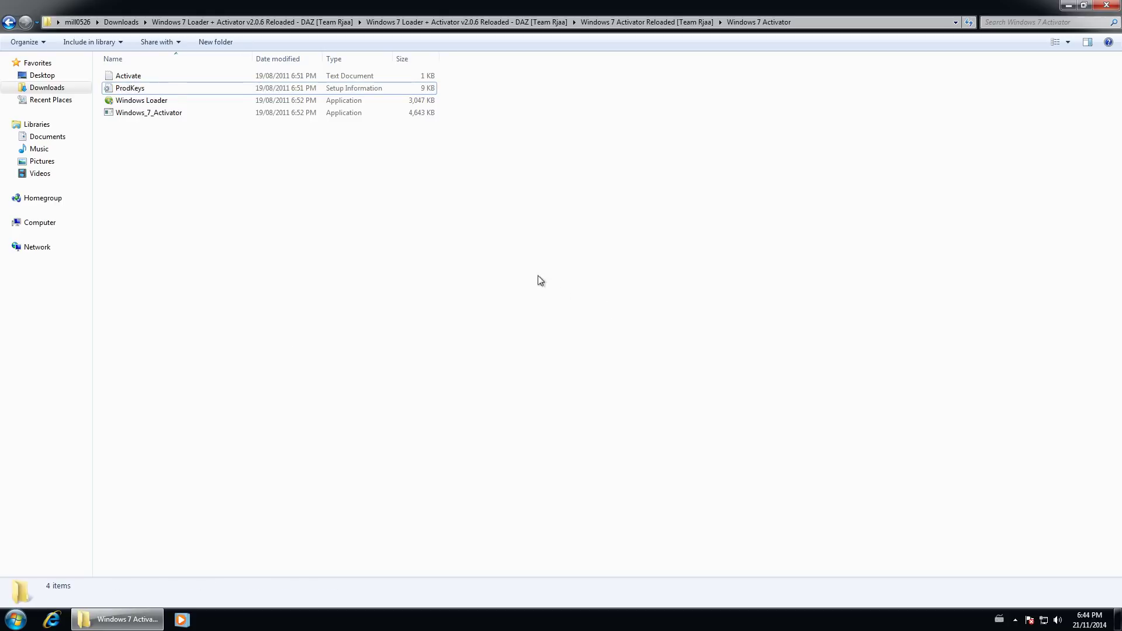
left_click(138, 93)
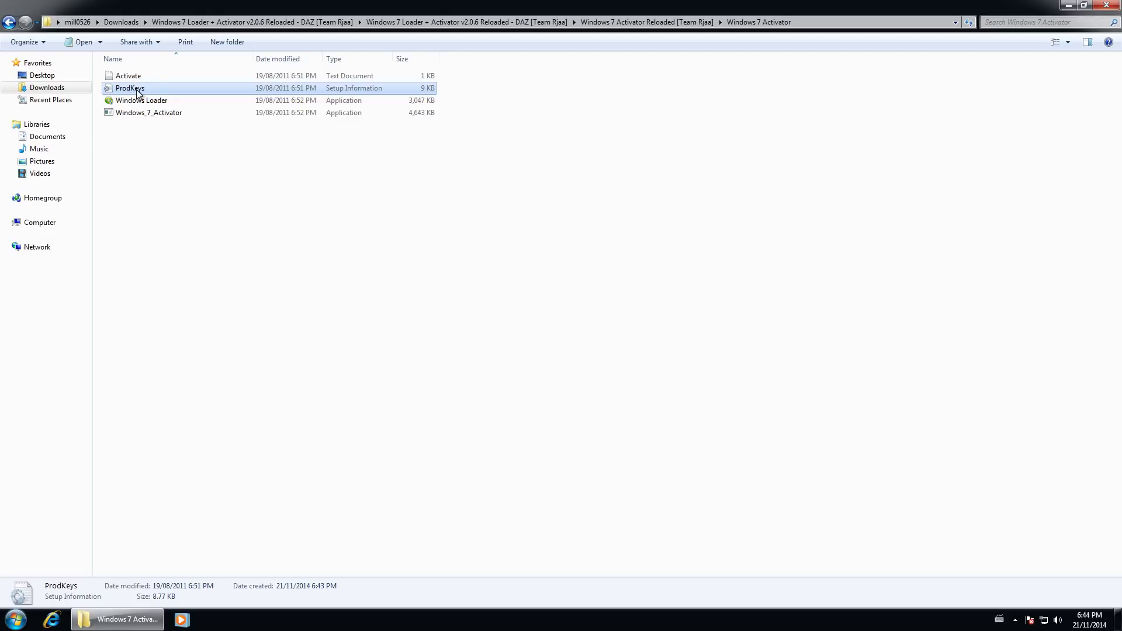
left_click(138, 90)
left_click(220, 176)
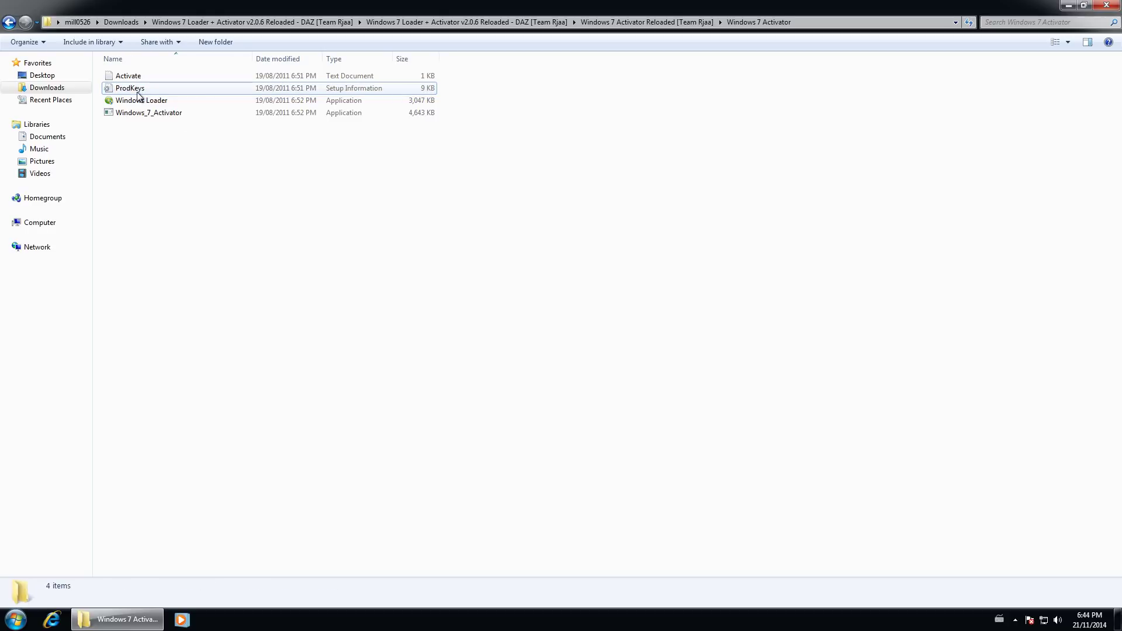
double_click(137, 92)
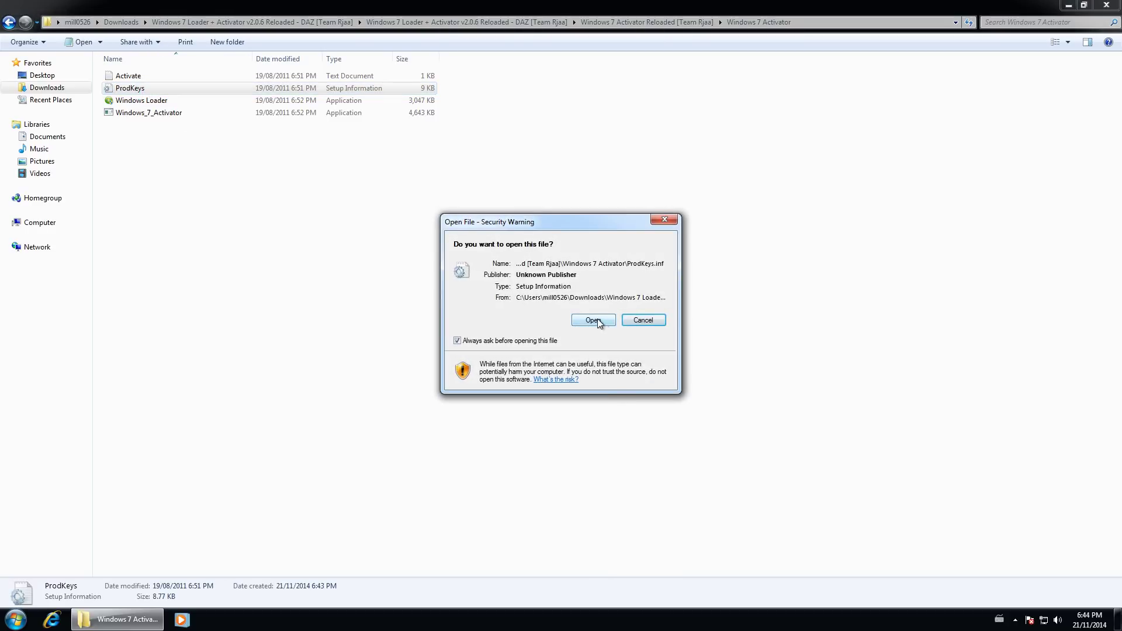
left_click(593, 320)
Step: Find and copy the Windows 7 Professional product key listed for Sony
scroll(237, 173, "down", 16)
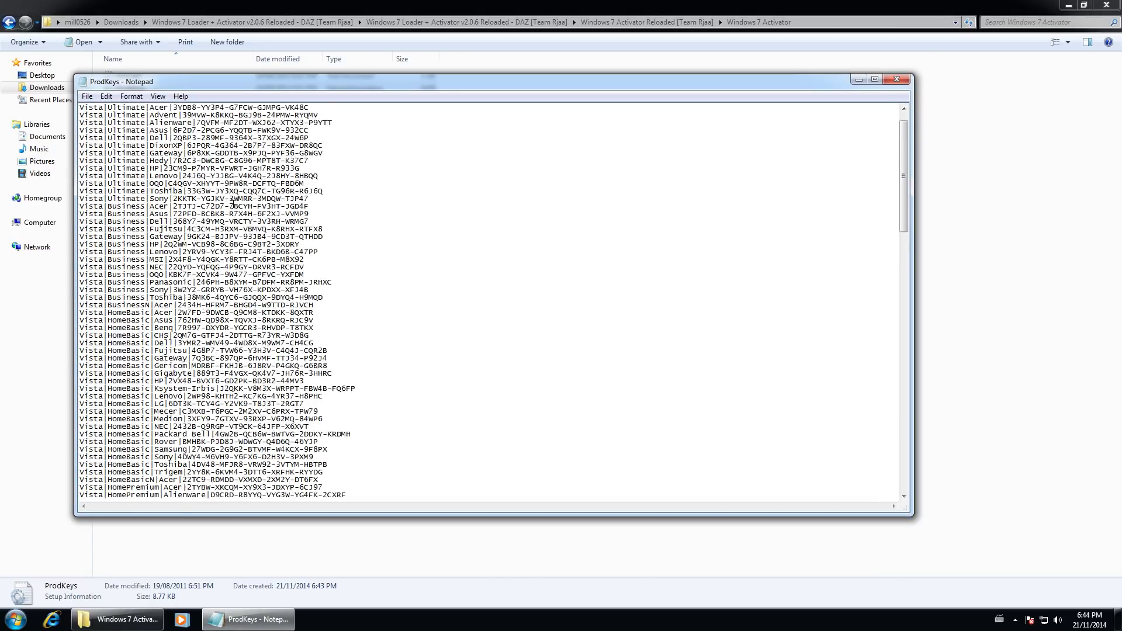
scroll(236, 238, "down", 20)
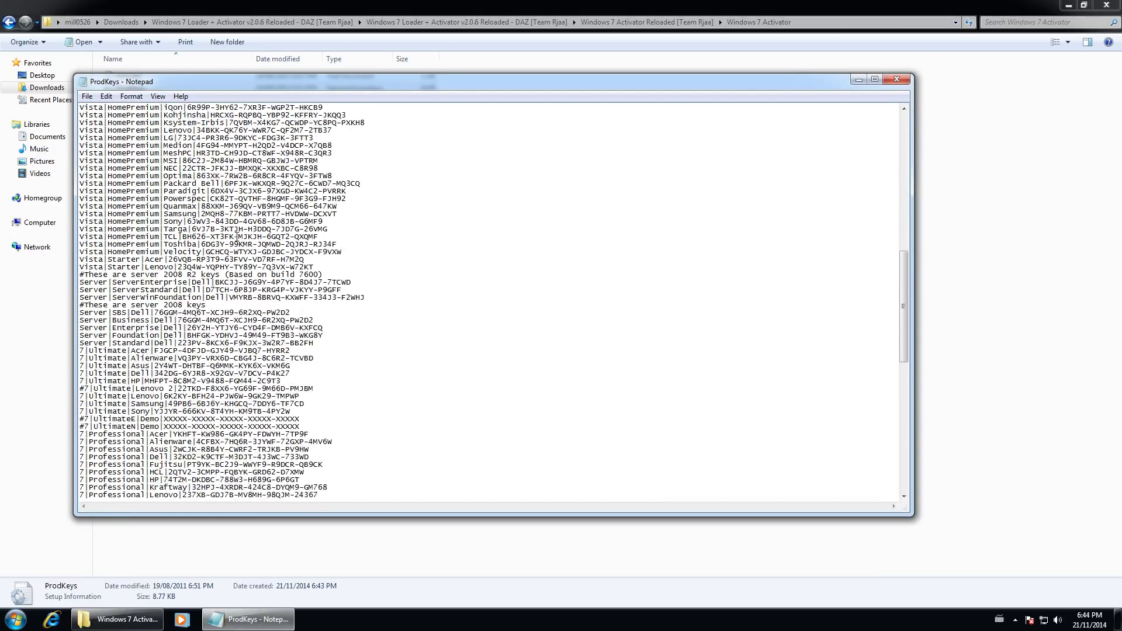
scroll(275, 240, "down", 5)
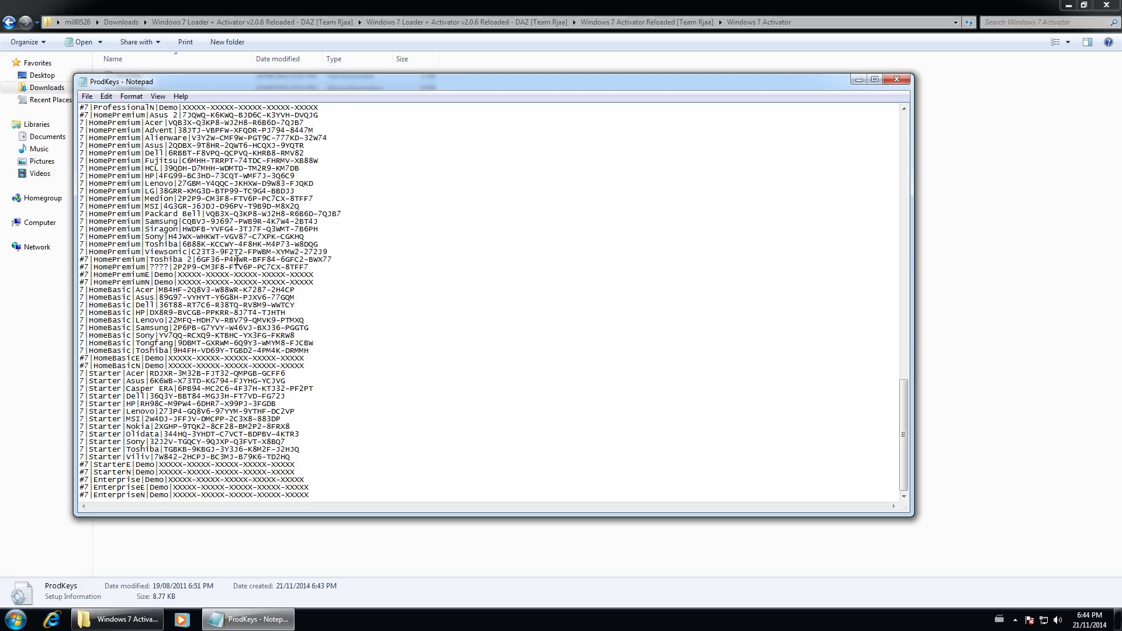
scroll(237, 259, "up", 9)
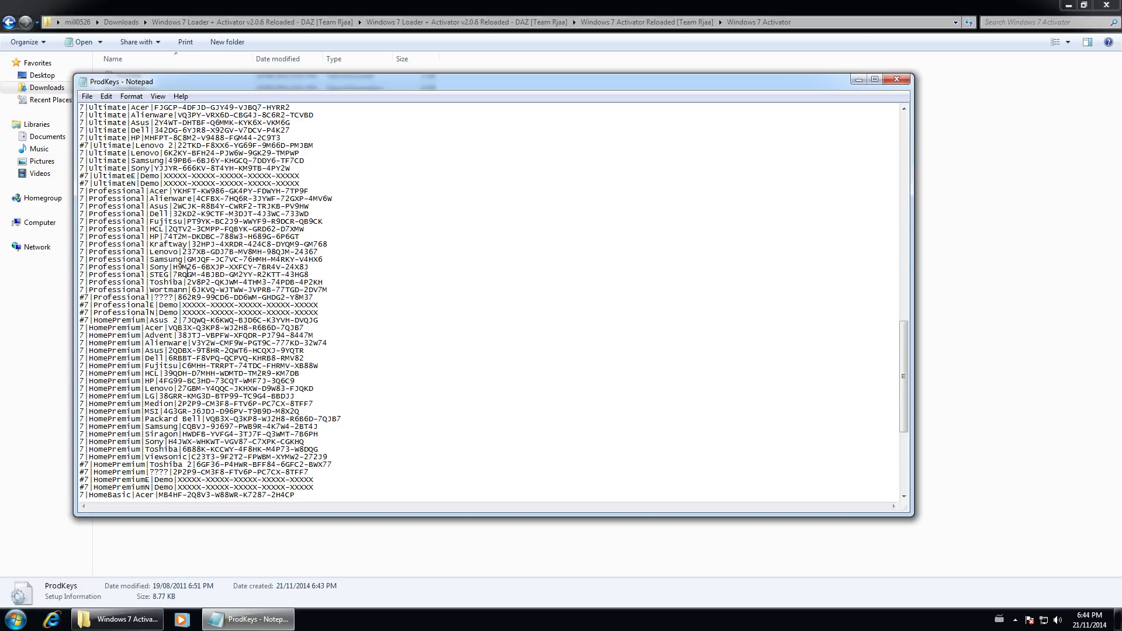
left_click_drag(174, 267, 318, 275)
right_click(297, 272)
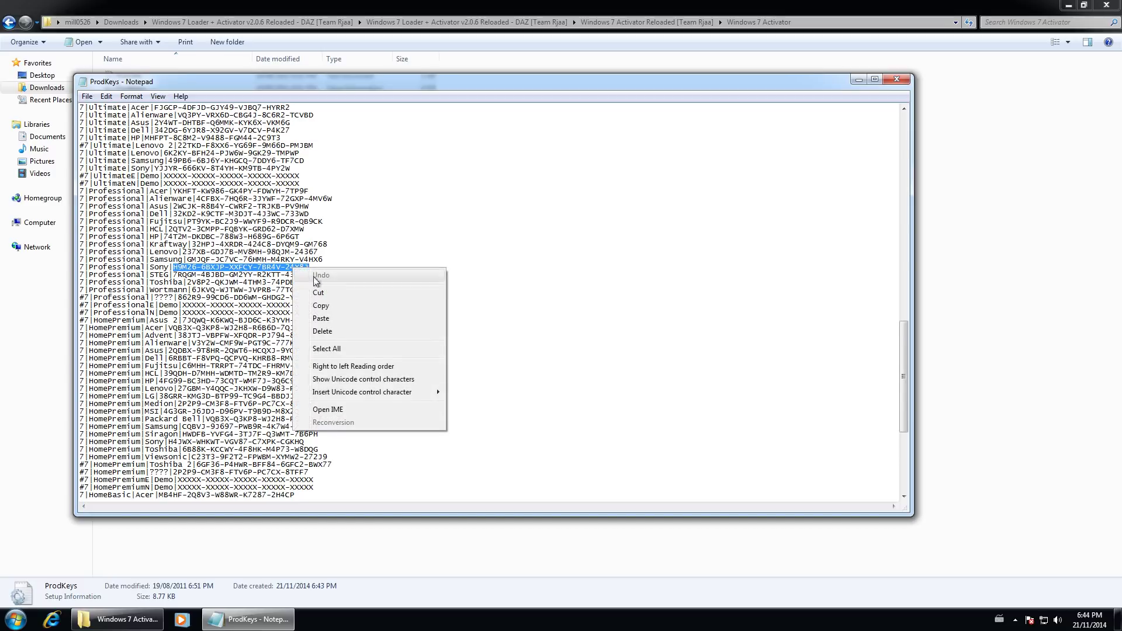
left_click(339, 309)
Step: Open Computer from the Start menu, maximize it, and view System properties
left_click(16, 619)
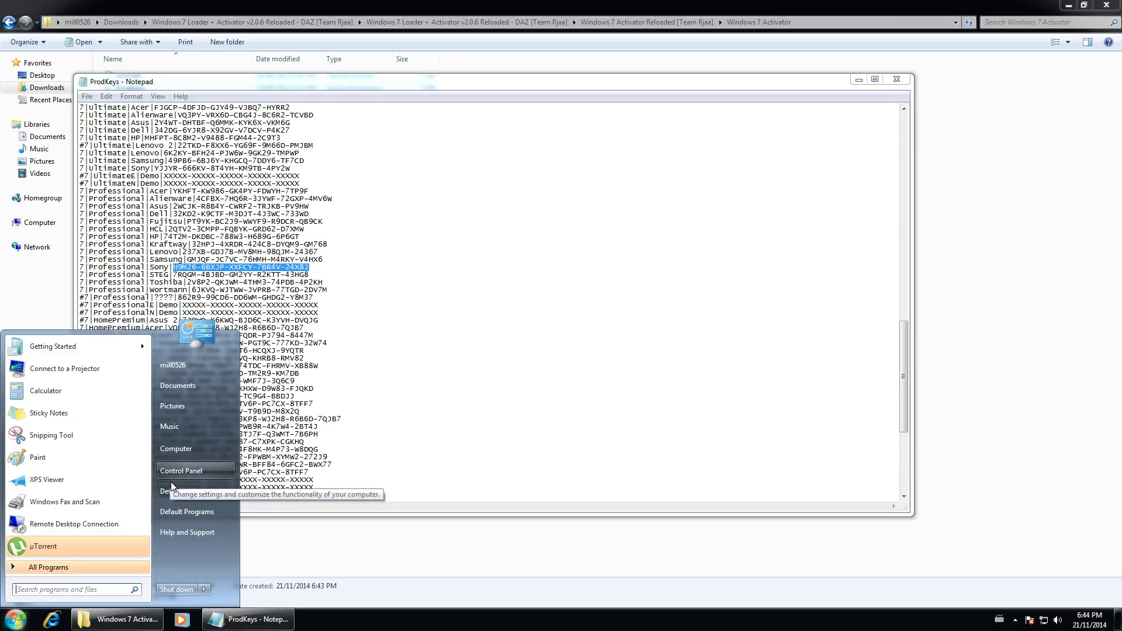
left_click(198, 450)
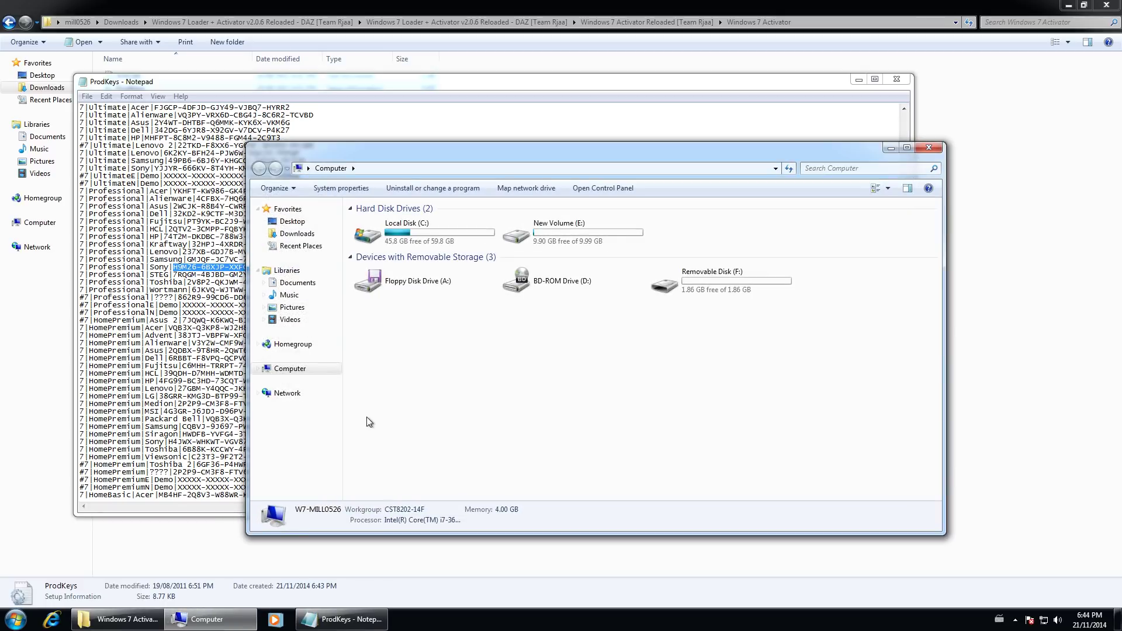
double_click(524, 155)
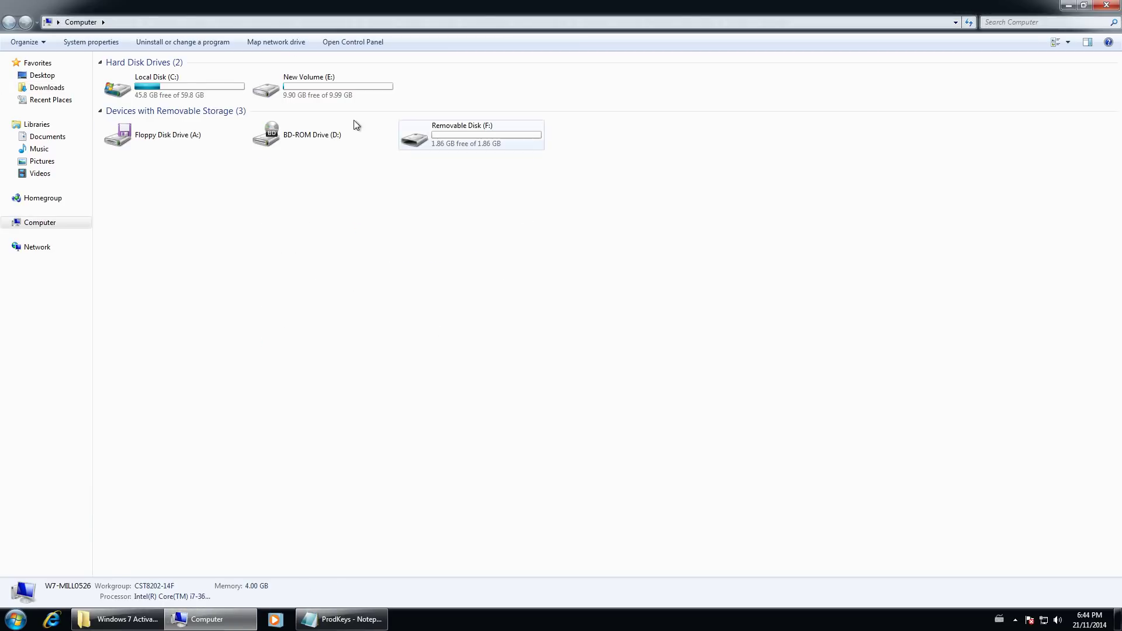
left_click(100, 47)
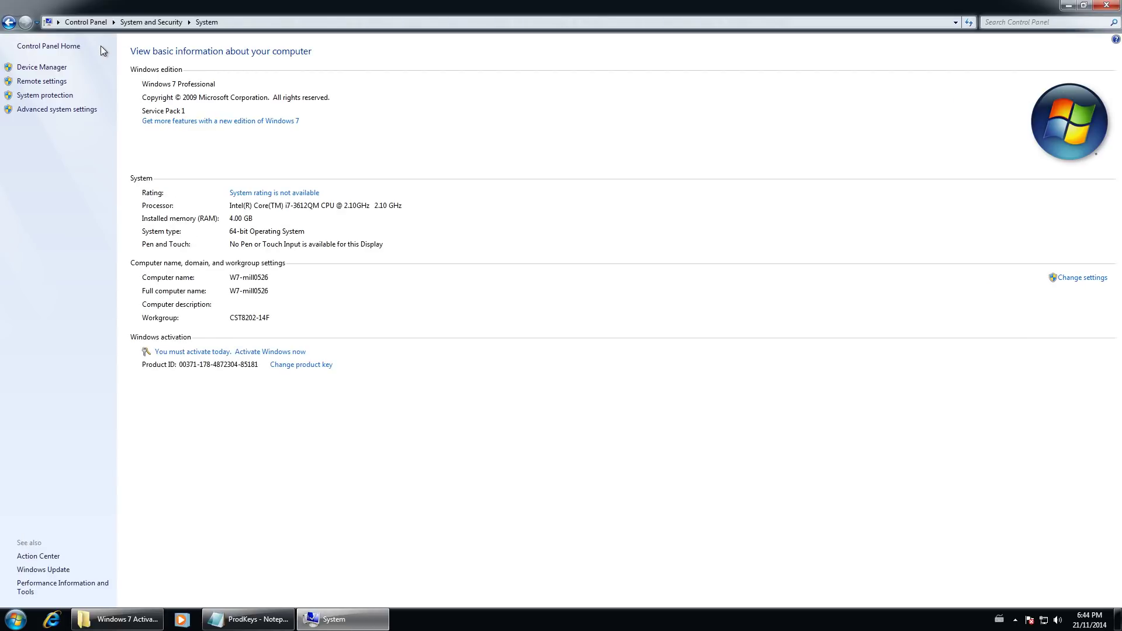
Step: Retype the product key by pasting the Sony Professional key, then close the 0xC004F063 error
left_click(284, 352)
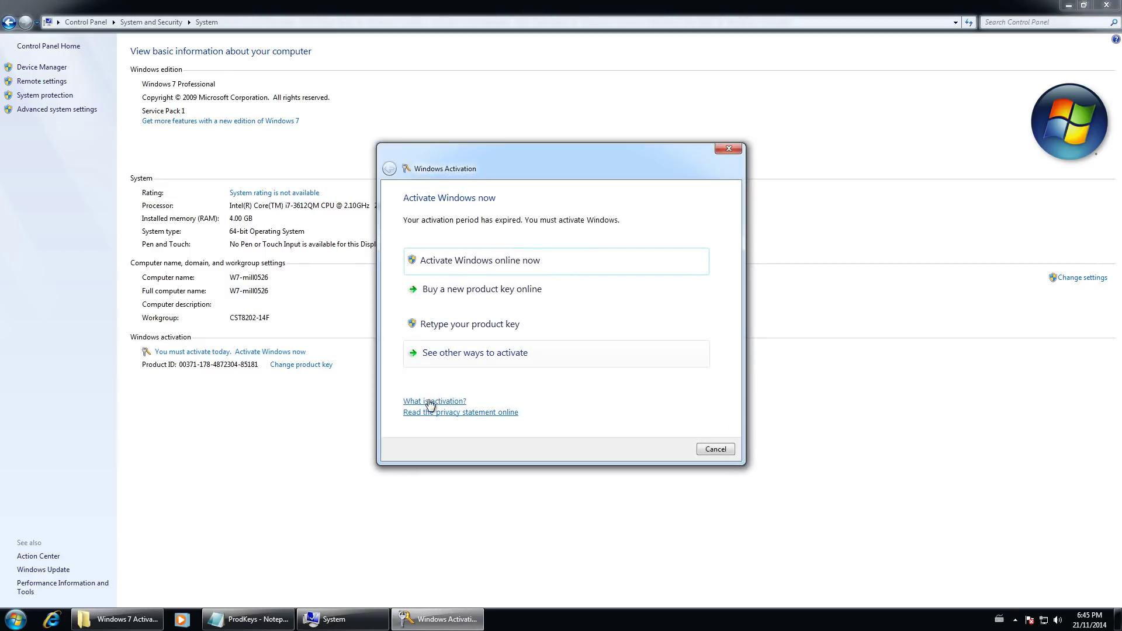
left_click(493, 327)
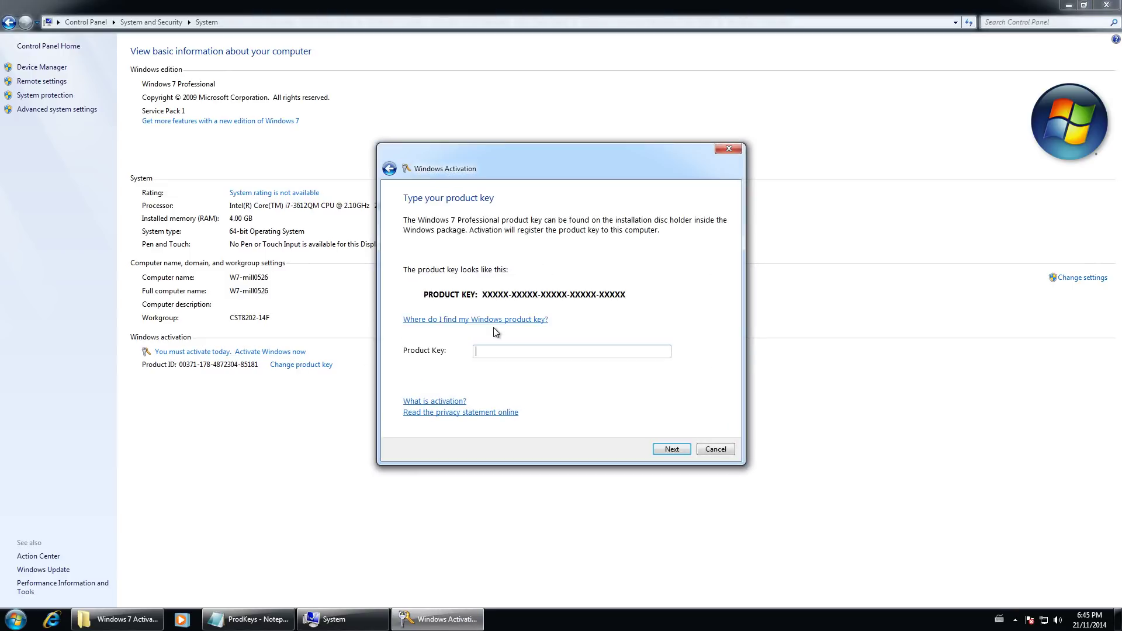
right_click(493, 352)
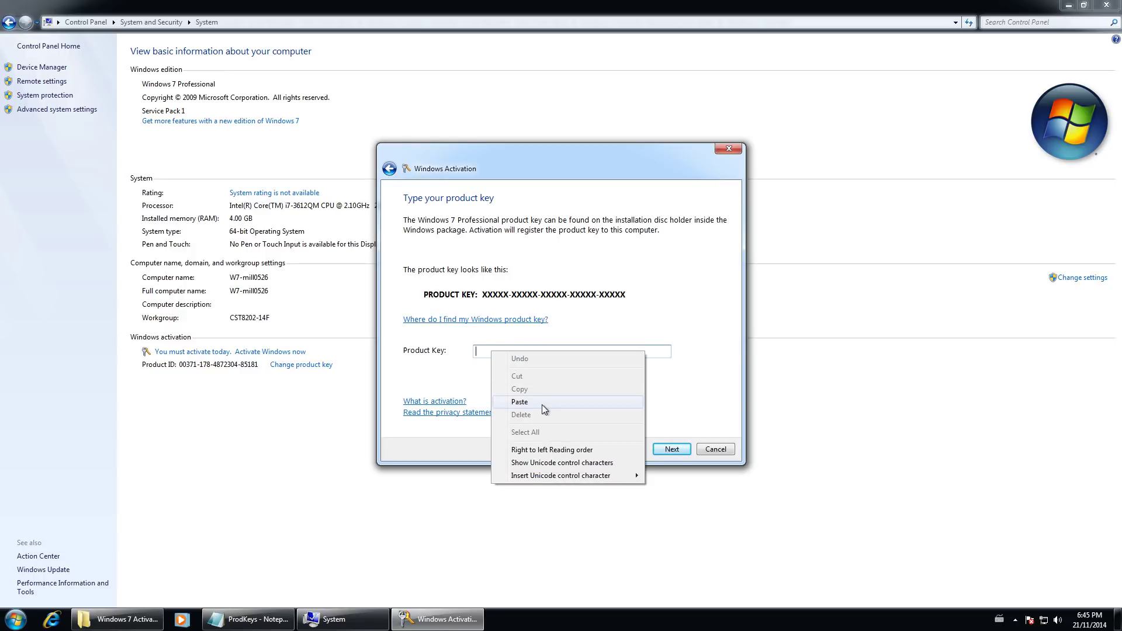
left_click(542, 405)
left_click(678, 455)
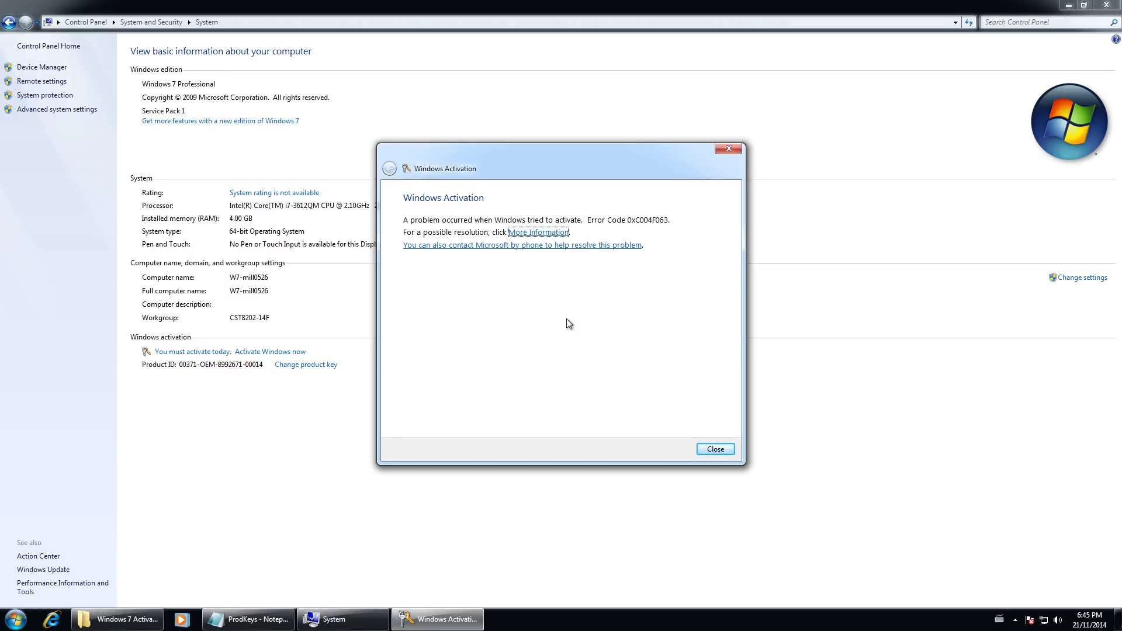
left_click(724, 456)
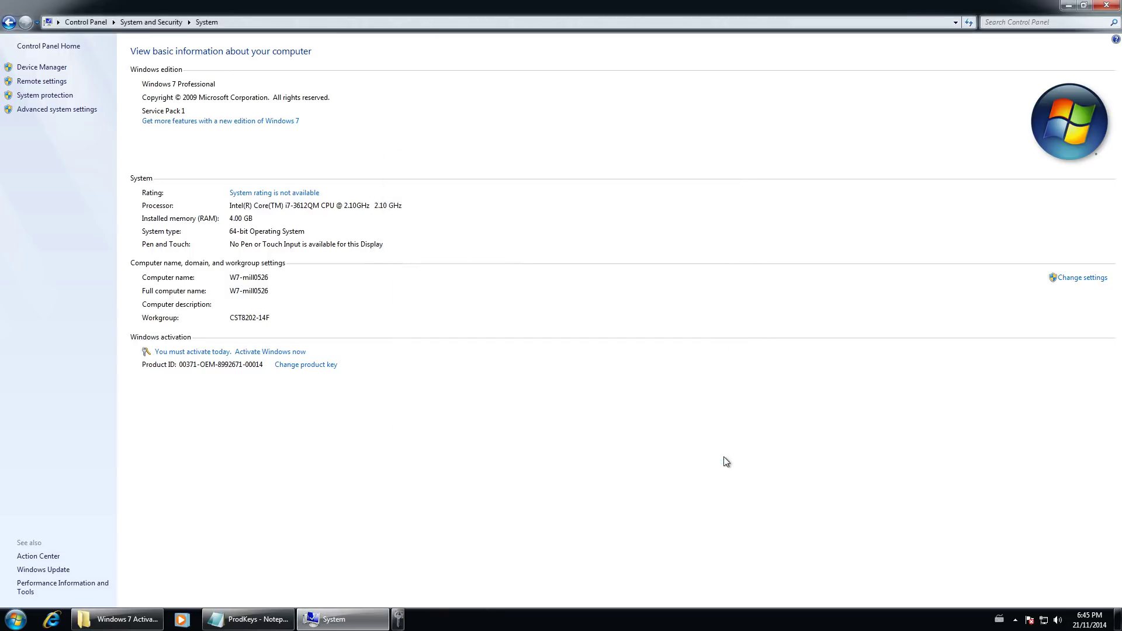
Step: Close the System window and the ProdKeys Notepad window, then open the Start menu
left_click(1106, 4)
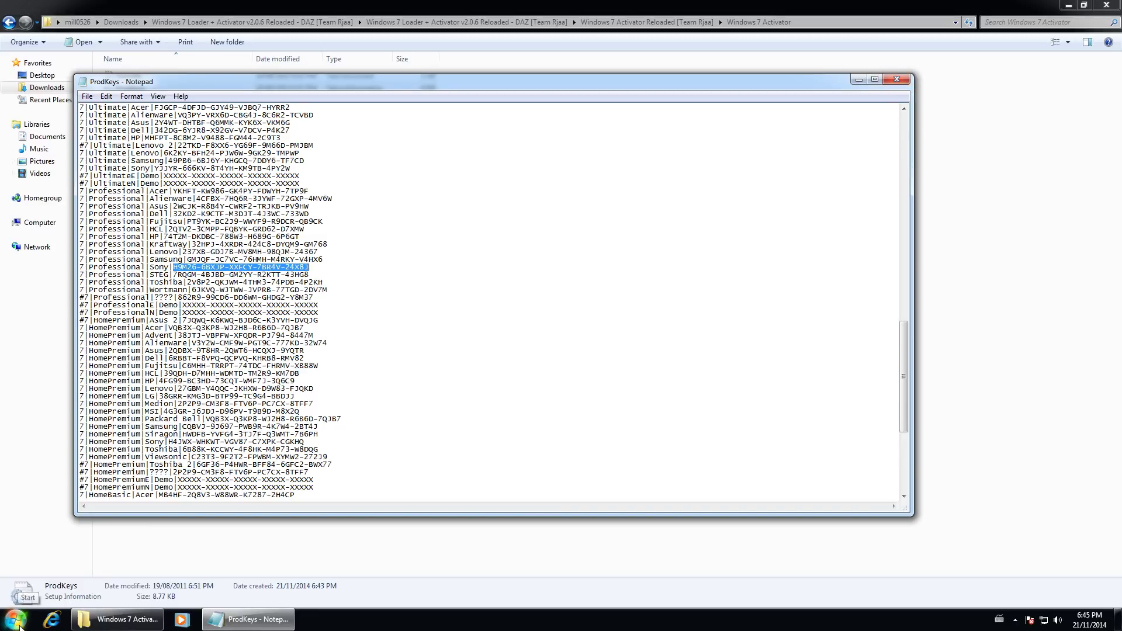
left_click(895, 80)
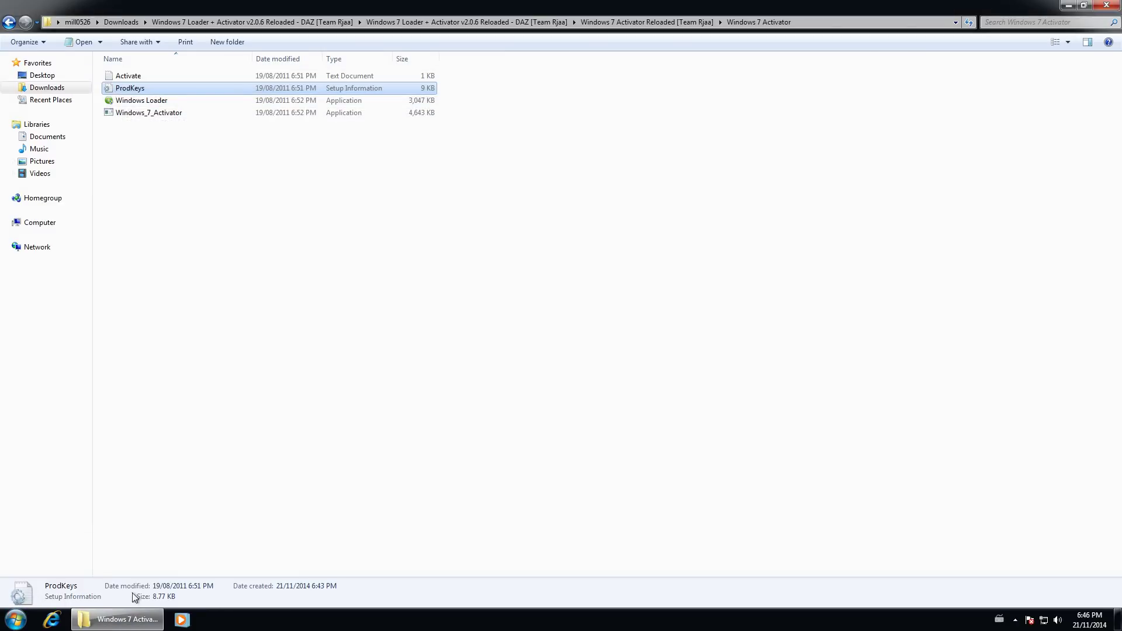
left_click(18, 623)
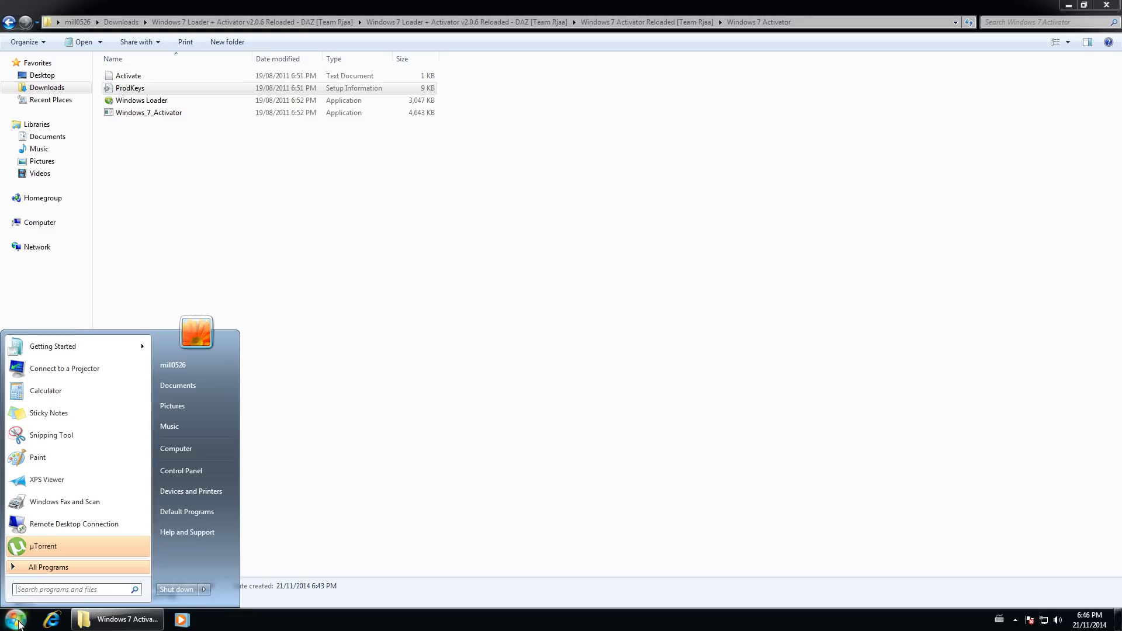
Step: Search 'windows update' to open Windows Update, then go from update history to the three installed updates
type("windows up")
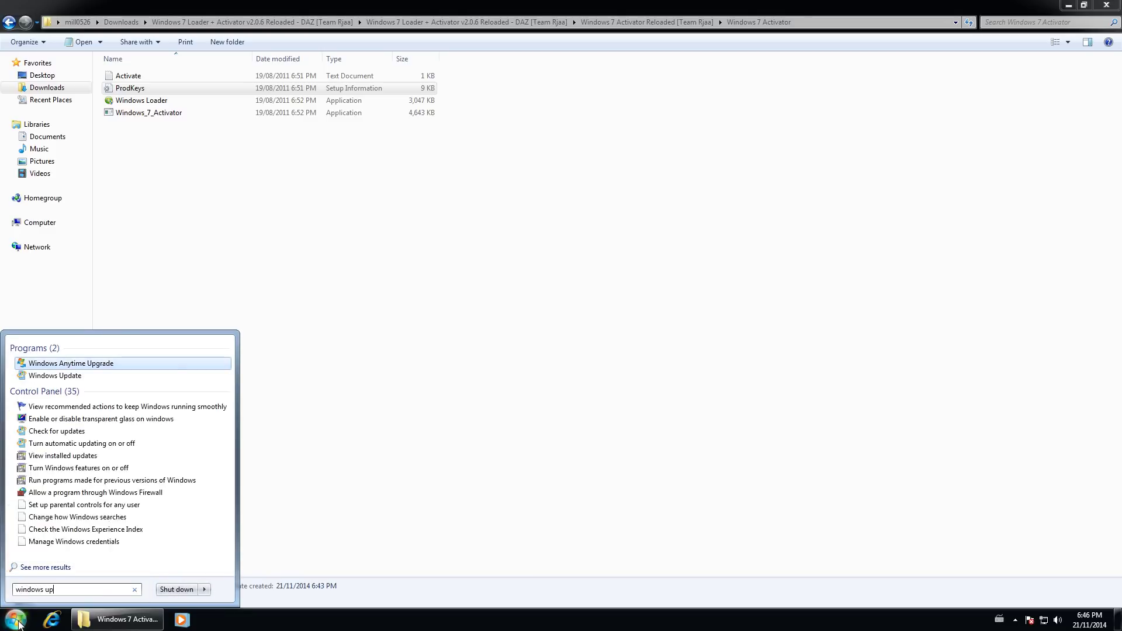
type("date")
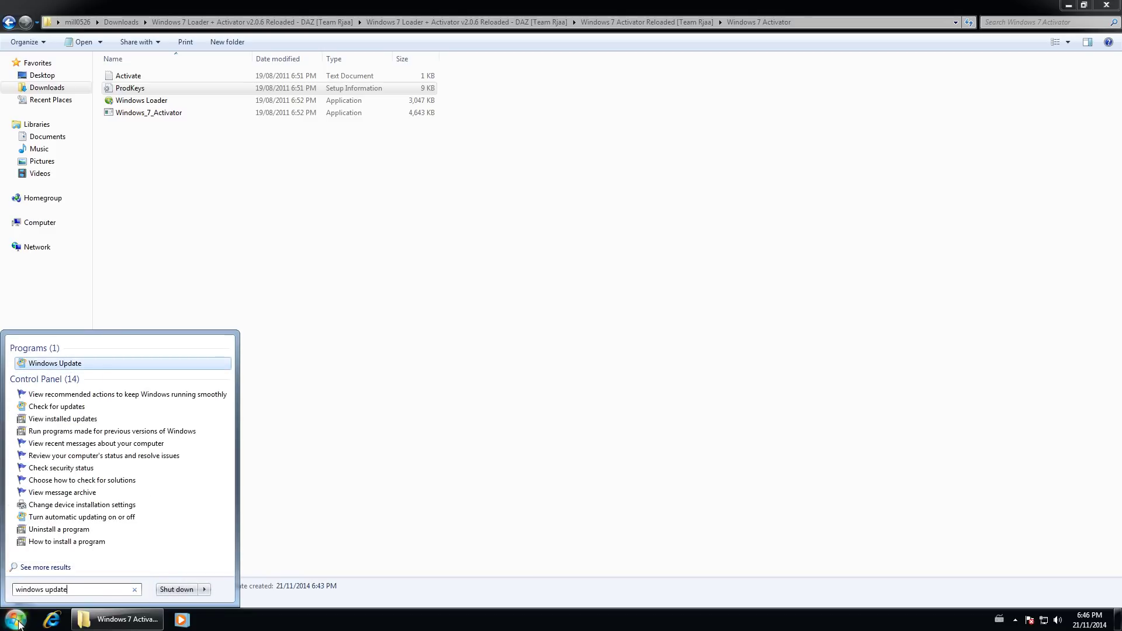
left_click(58, 367)
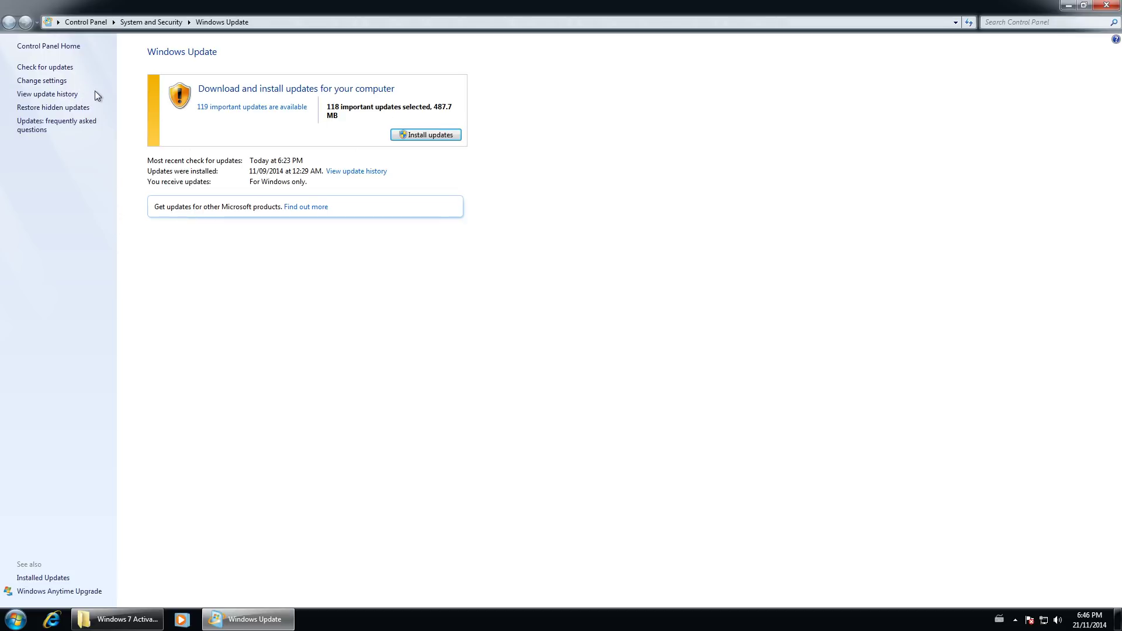
left_click(51, 95)
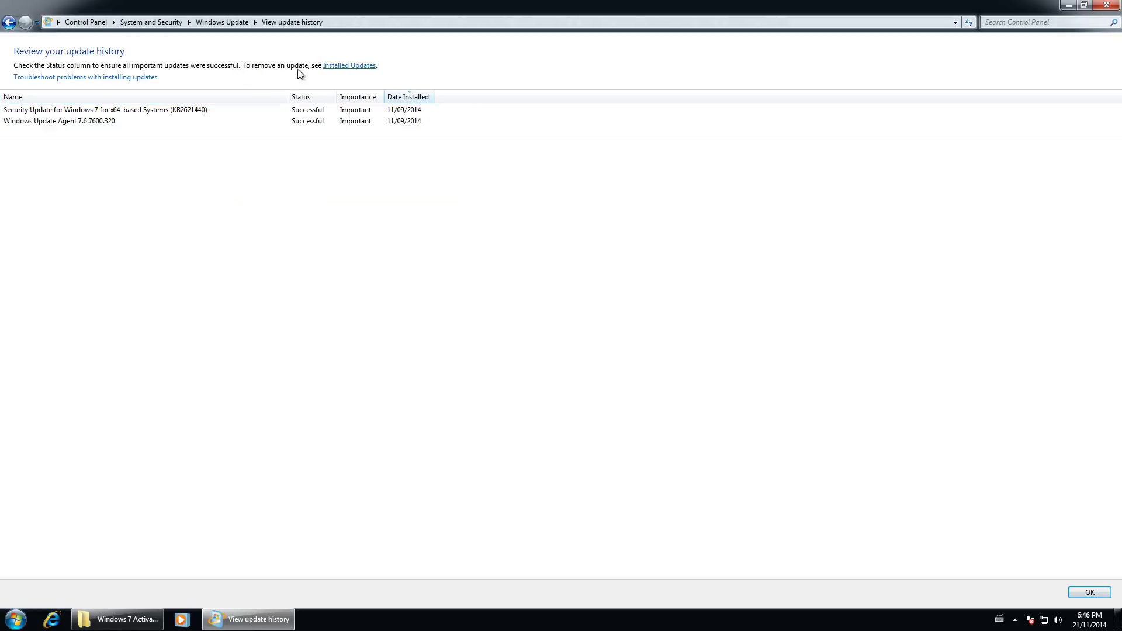
left_click(349, 66)
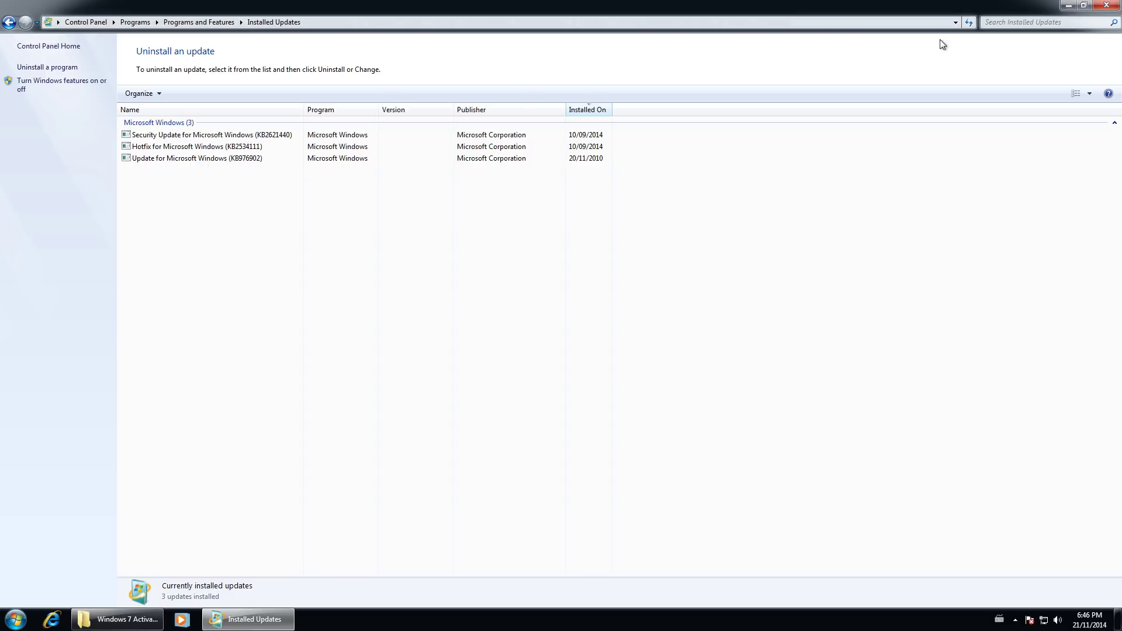
Step: Enter KB971033 in the address bar to look for that update, then cancel the search
left_click(809, 23)
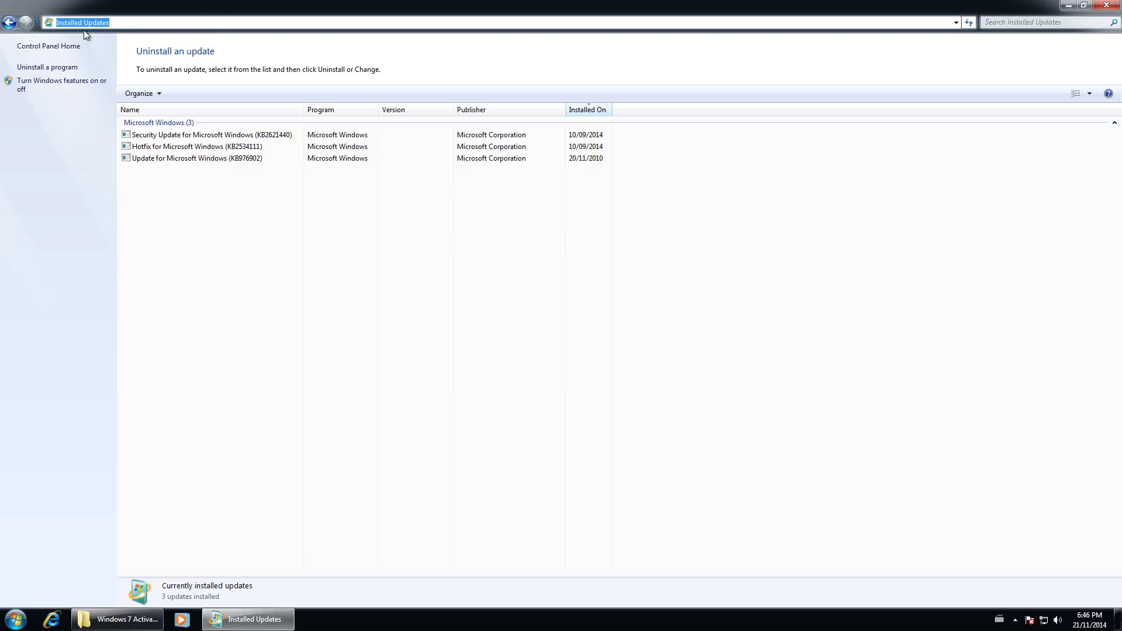
key("BackSpace")
type("KB")
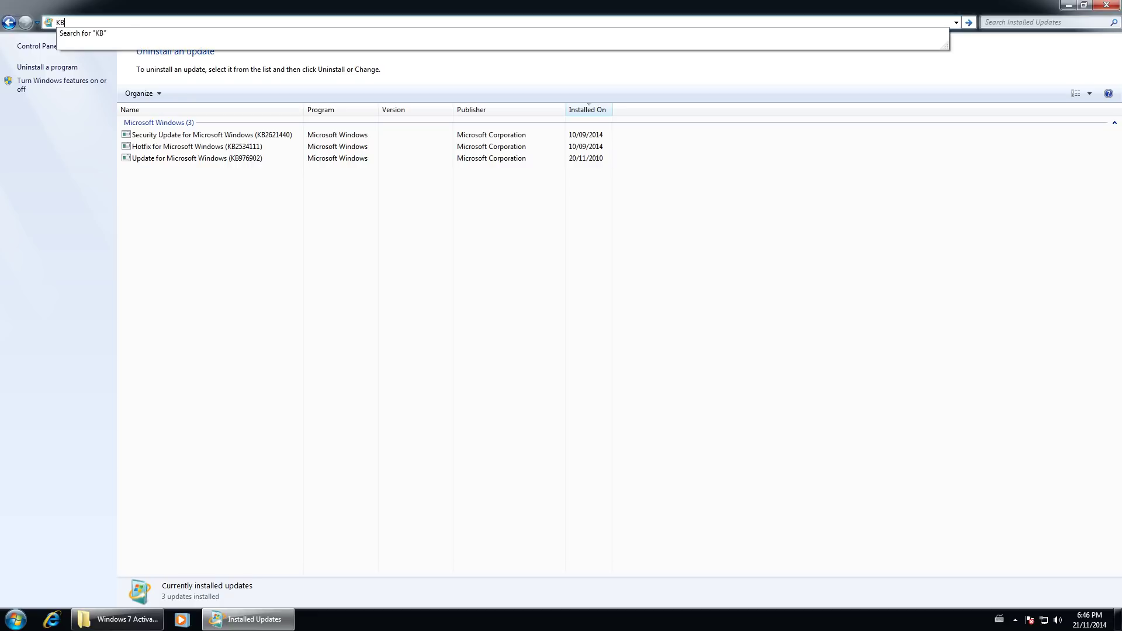
type("971033")
key("ctrl+a")
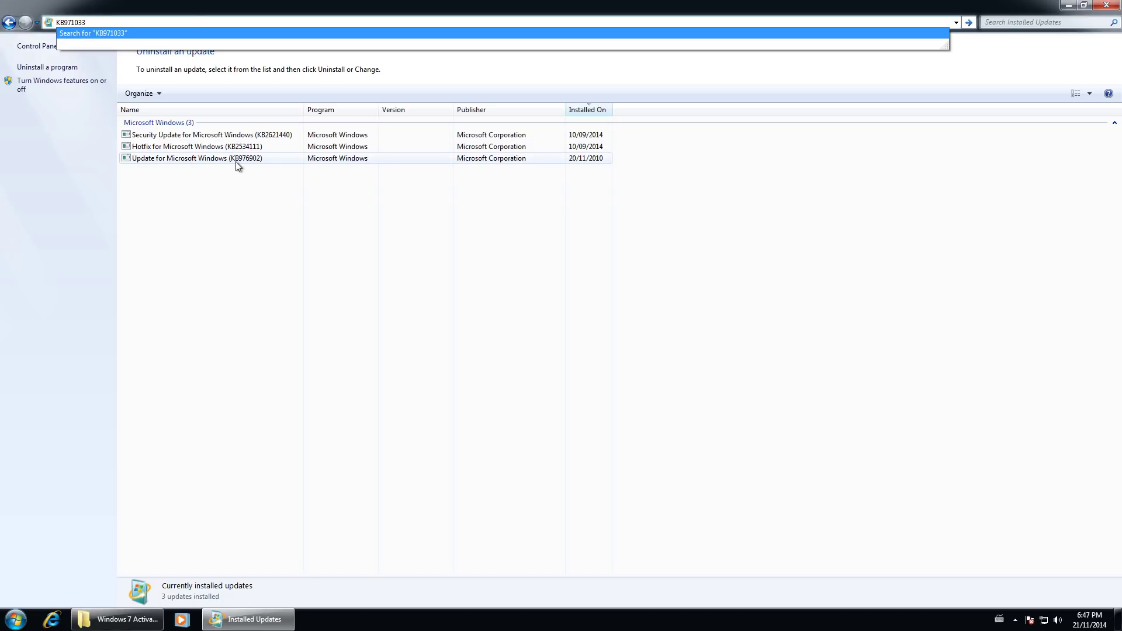
left_click(251, 226)
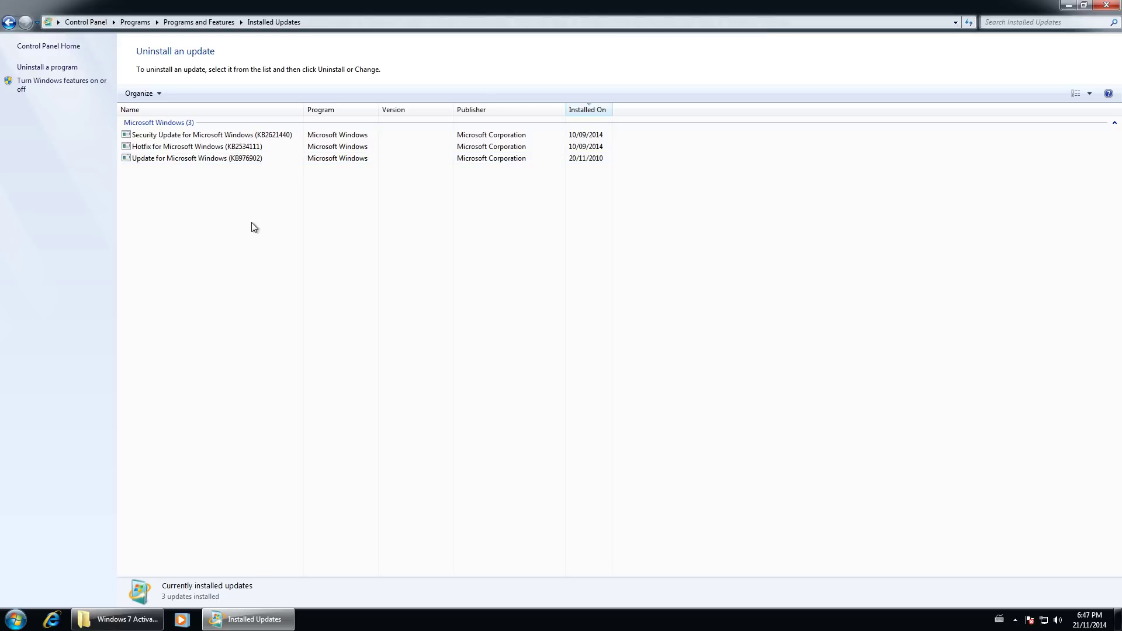
Step: Decline the uninstall prompt for KB2621440 and close the Installed Updates list
double_click(191, 140)
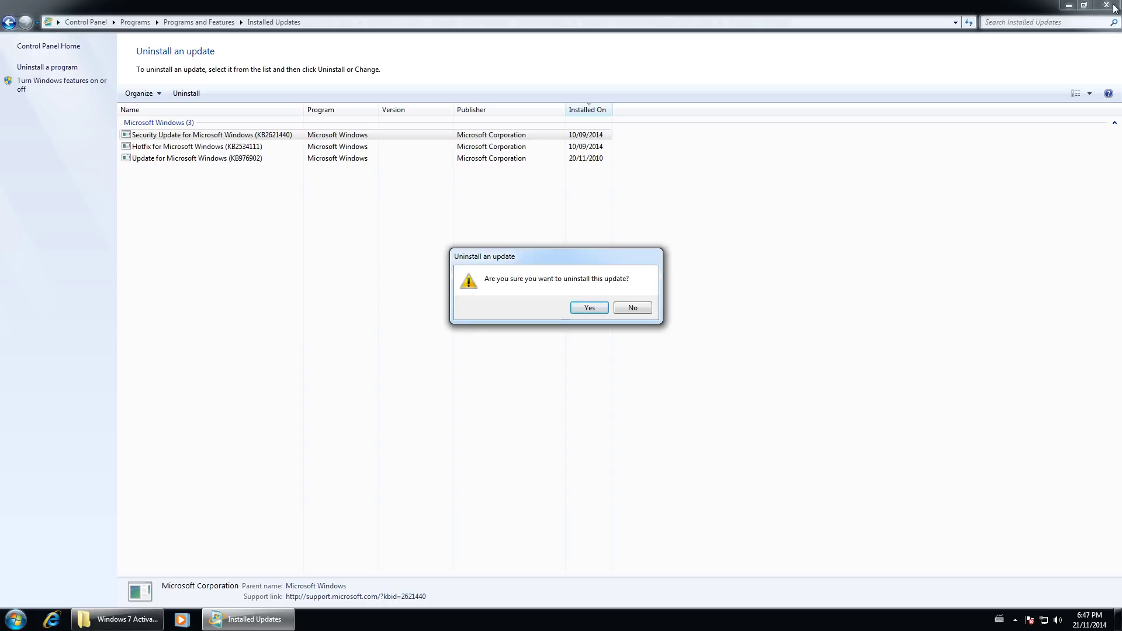
left_click(643, 308)
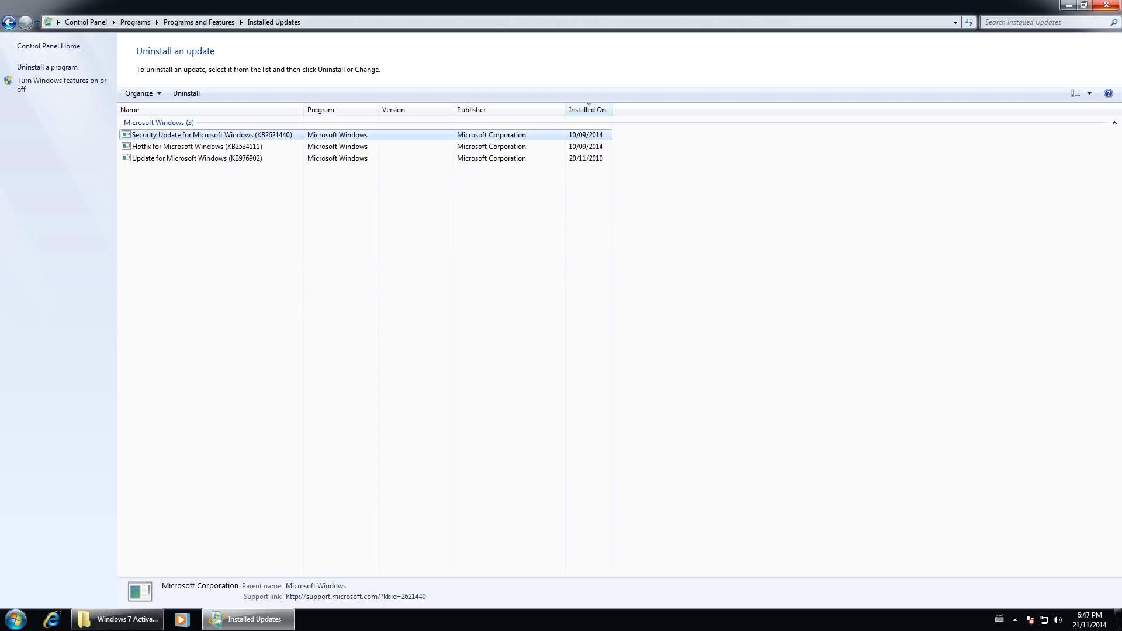
left_click(1106, 5)
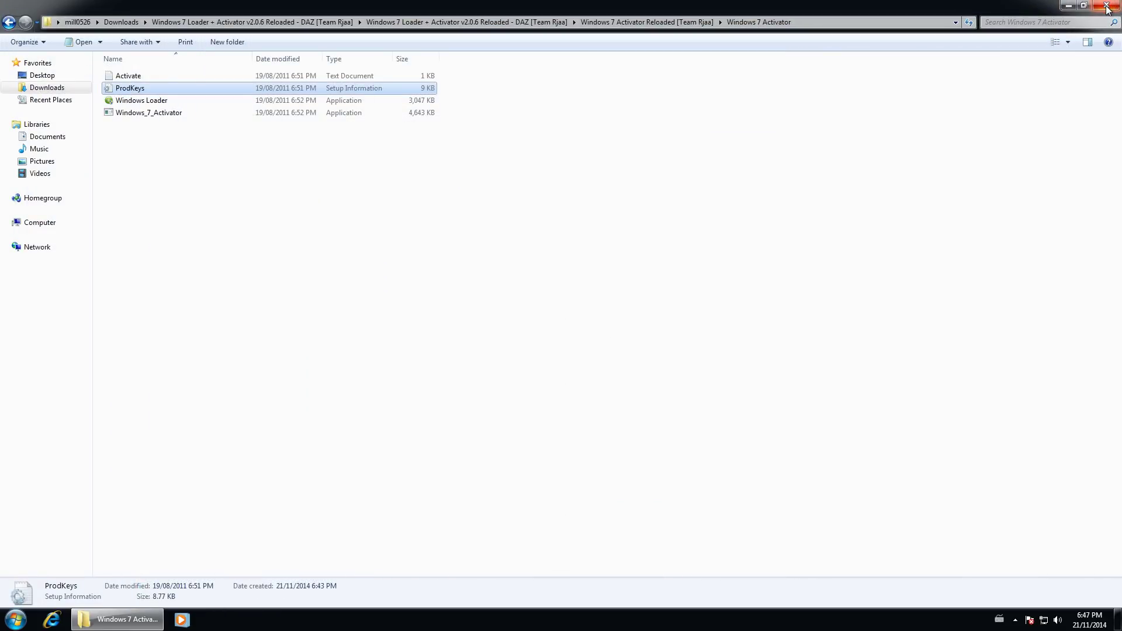
Step: Run Windows Loader as administrator and approve the permission prompt
left_click(141, 104)
right_click(141, 103)
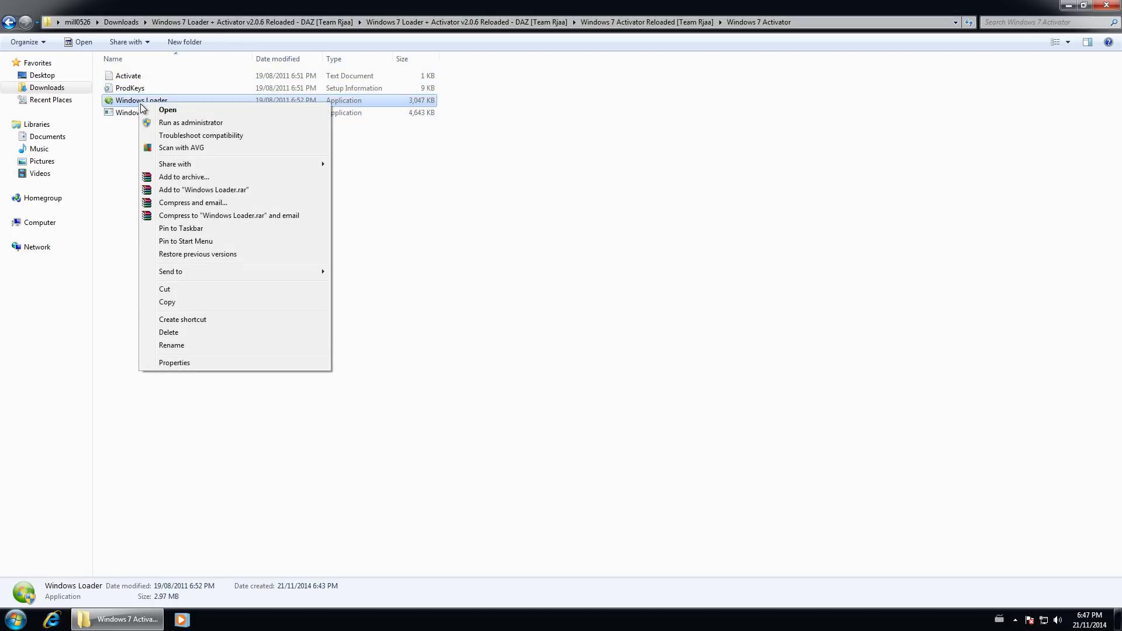
left_click(173, 124)
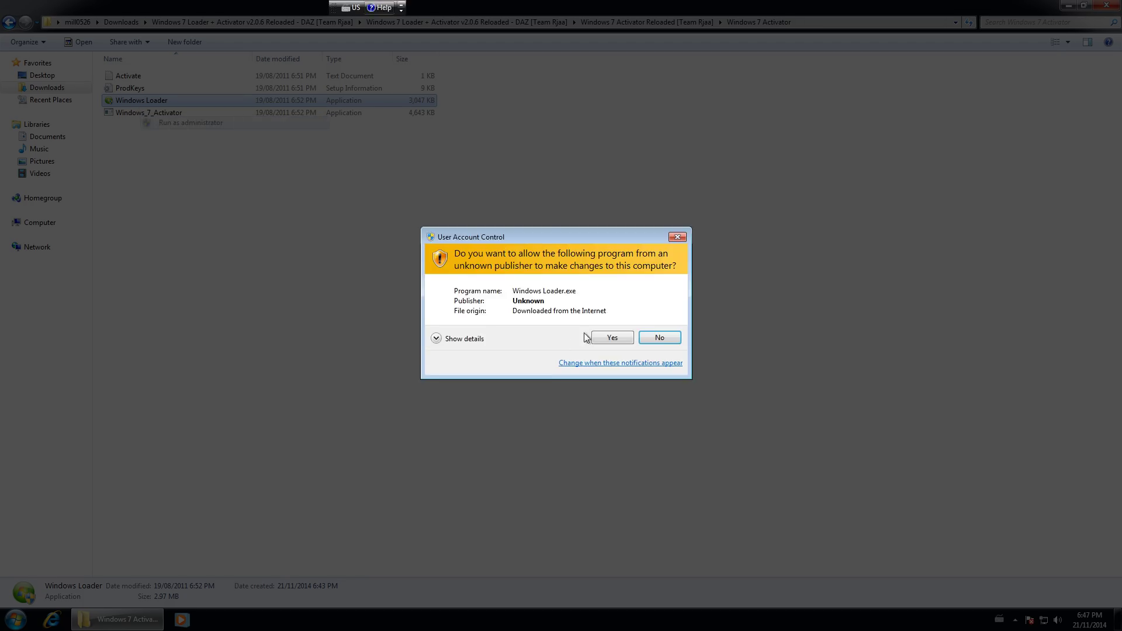
left_click(625, 340)
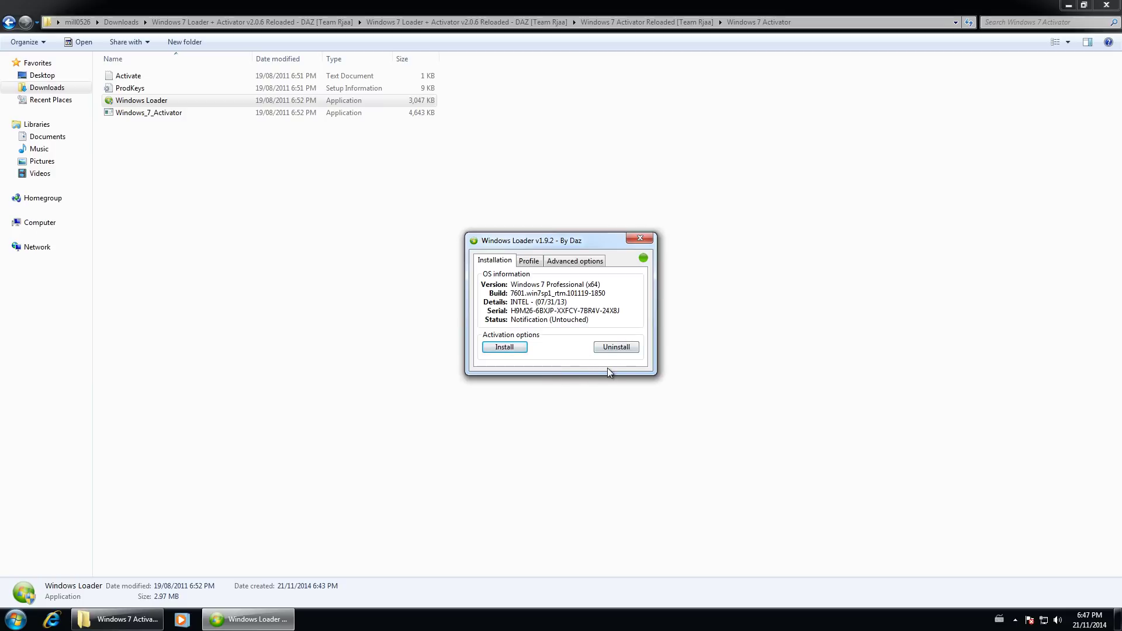
Step: On the Profile tab, set SLIC to Sony, certificate to Sony and serial to Sony (Professional)
left_click(529, 266)
left_click(588, 285)
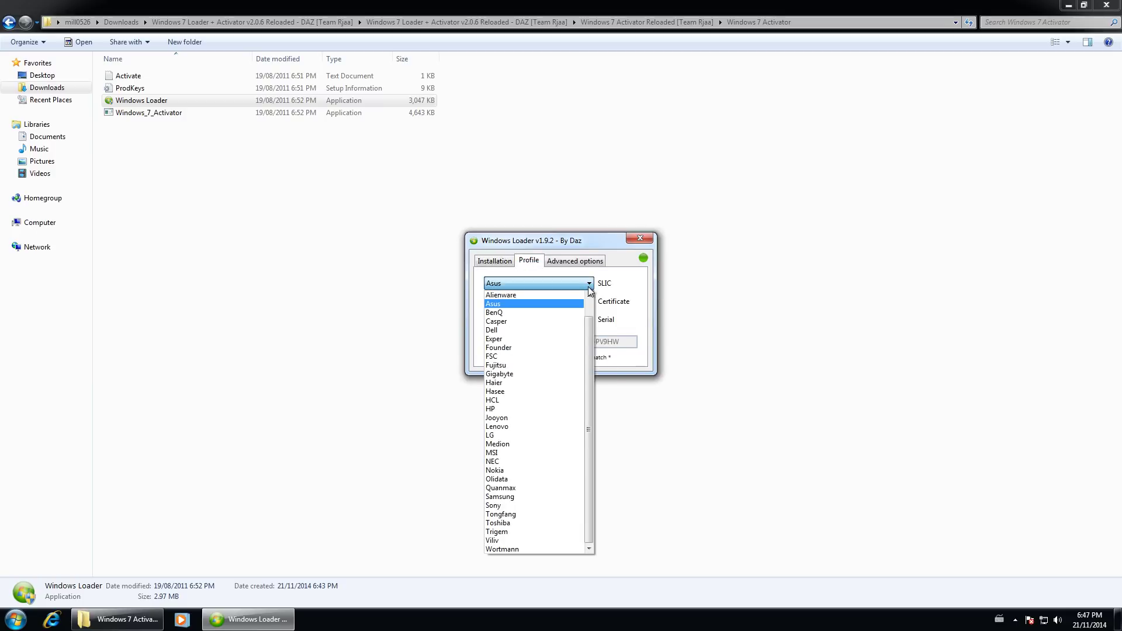
key("s")
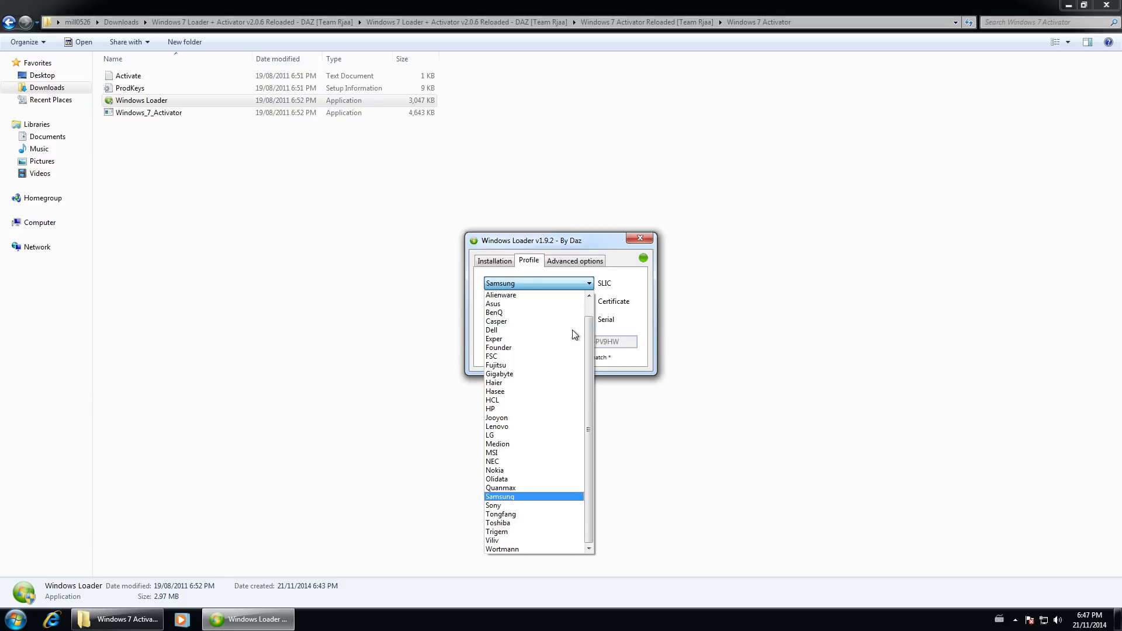
left_click(531, 506)
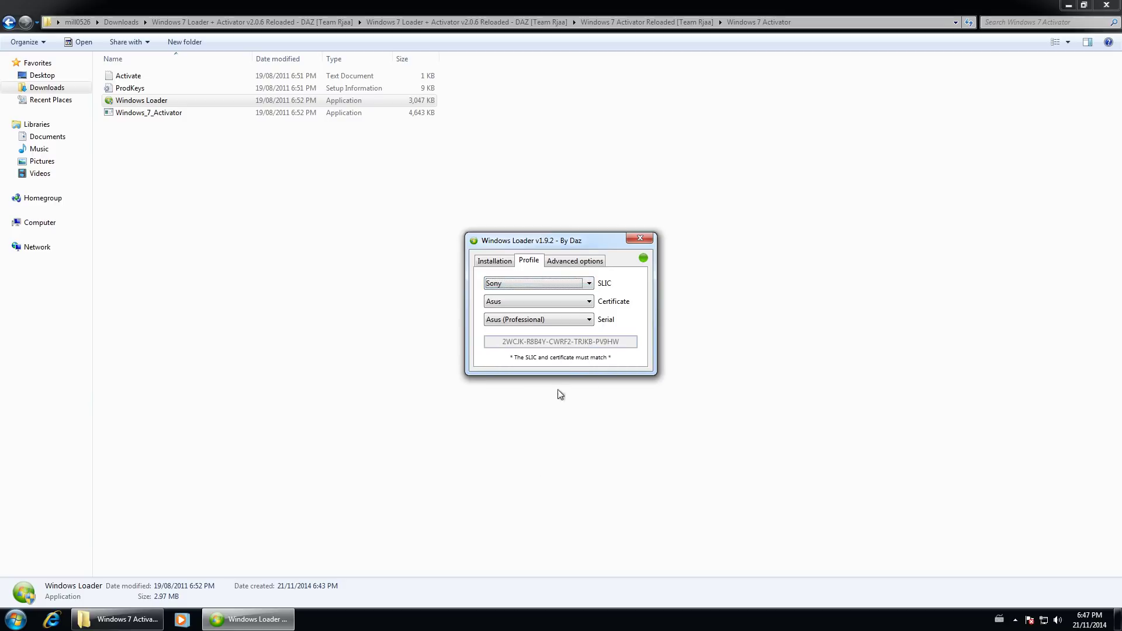
left_click(589, 303)
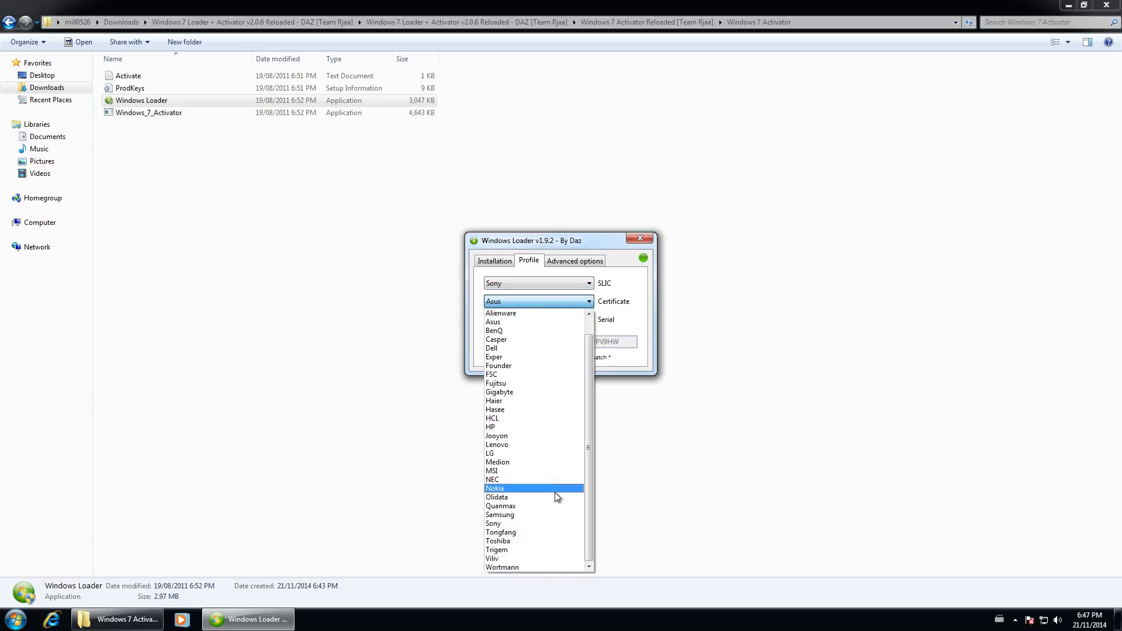
left_click(549, 525)
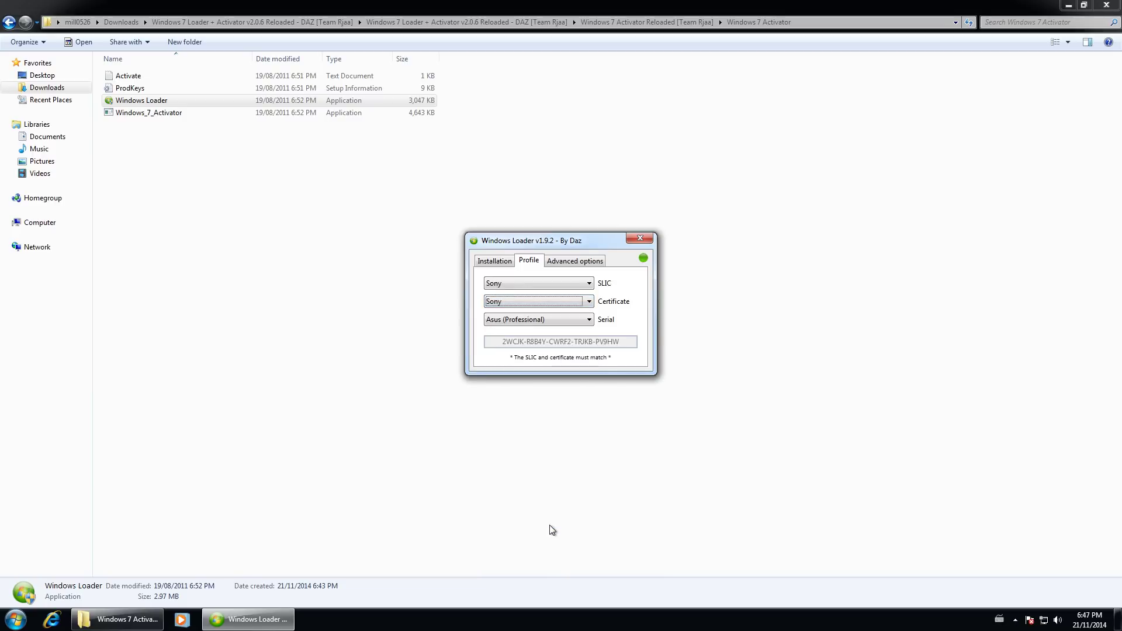
left_click(588, 321)
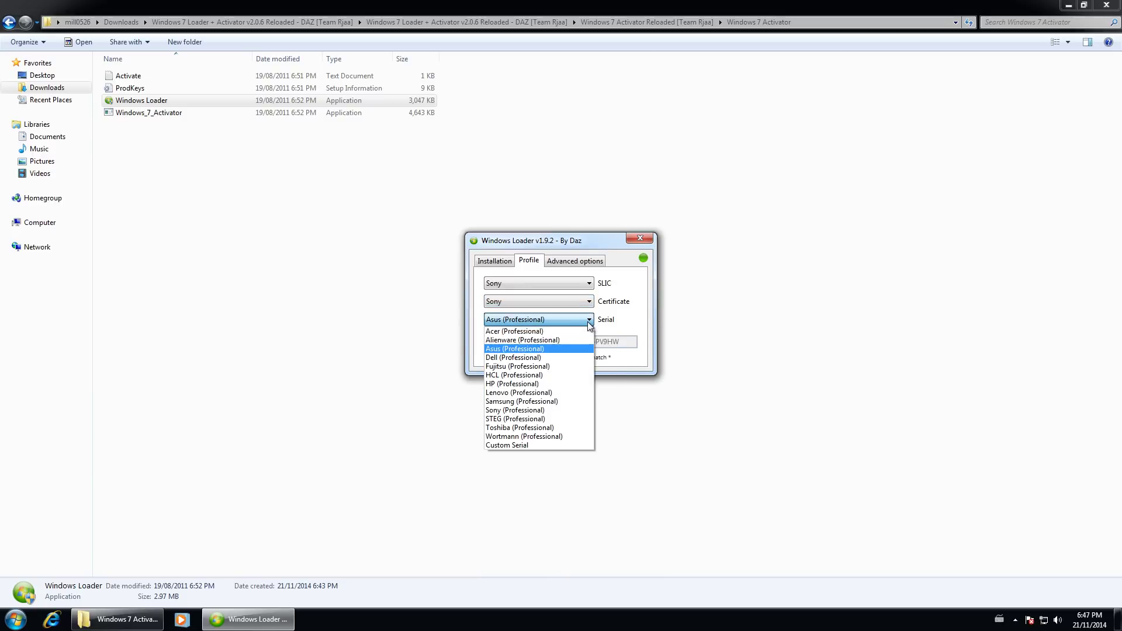
left_click(529, 411)
Step: Check the advanced options and the Sony profile again, ending on the Installation tab
left_click(586, 263)
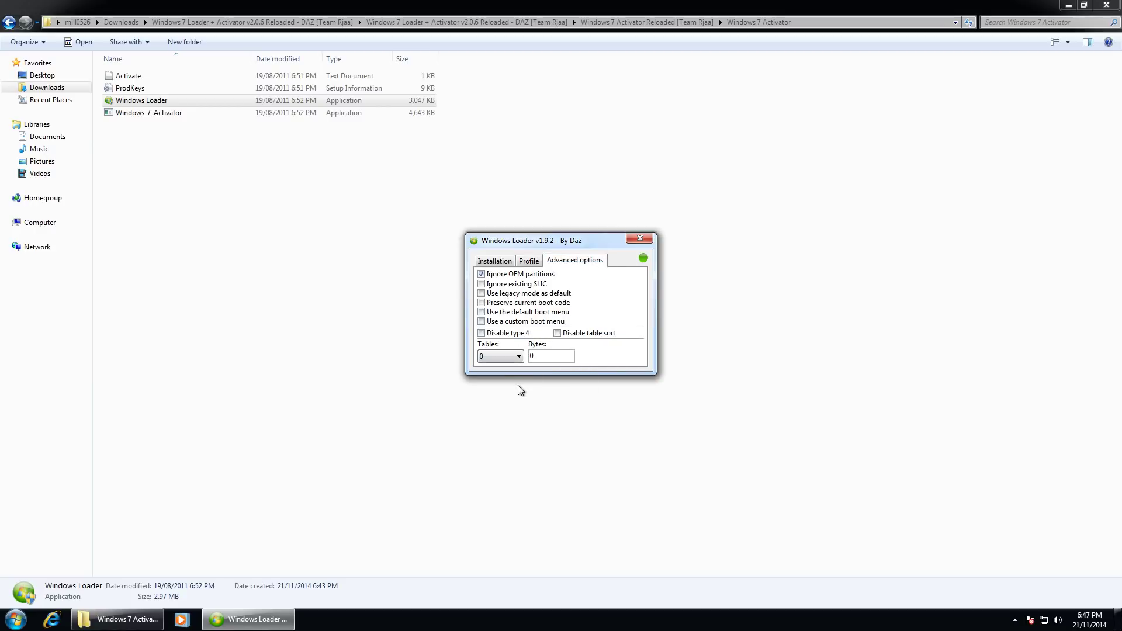
left_click(500, 269)
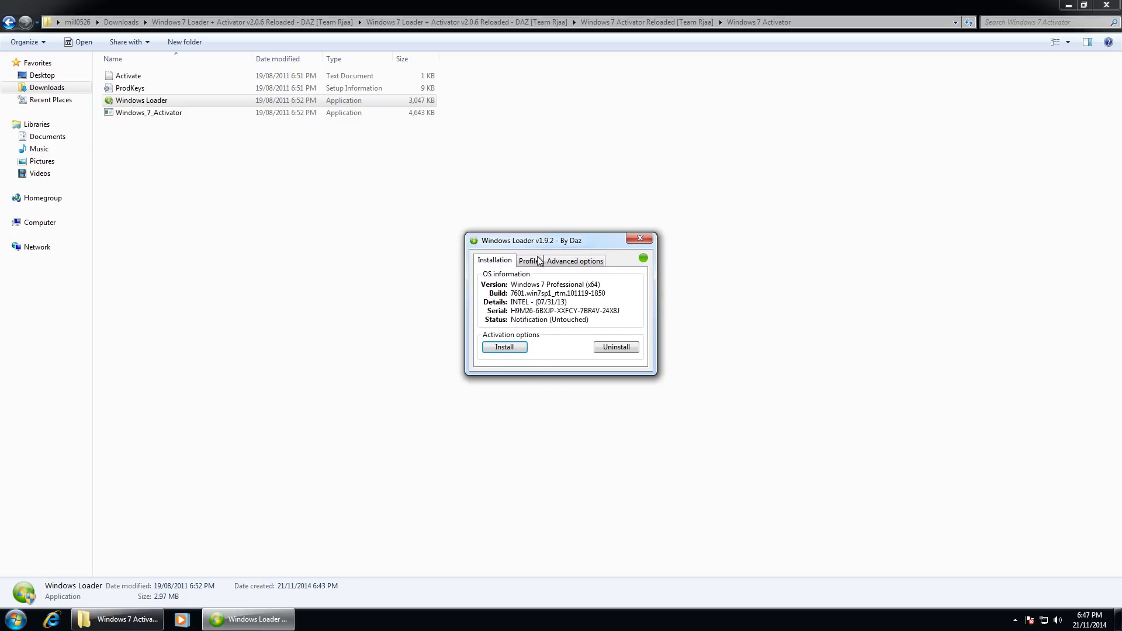
left_click(534, 263)
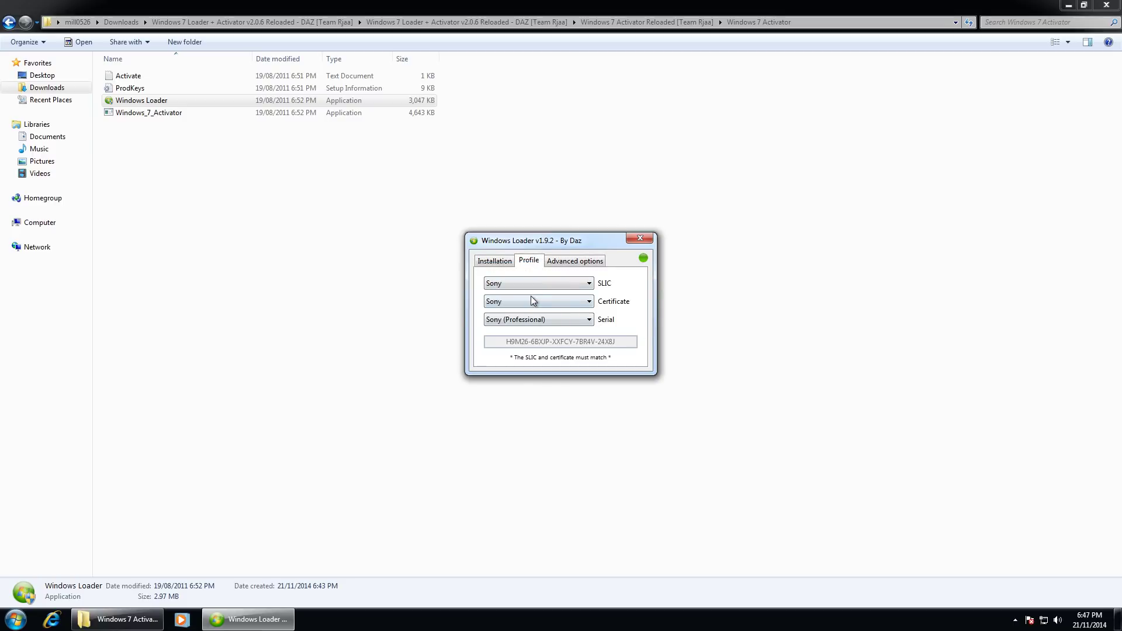
left_click(489, 261)
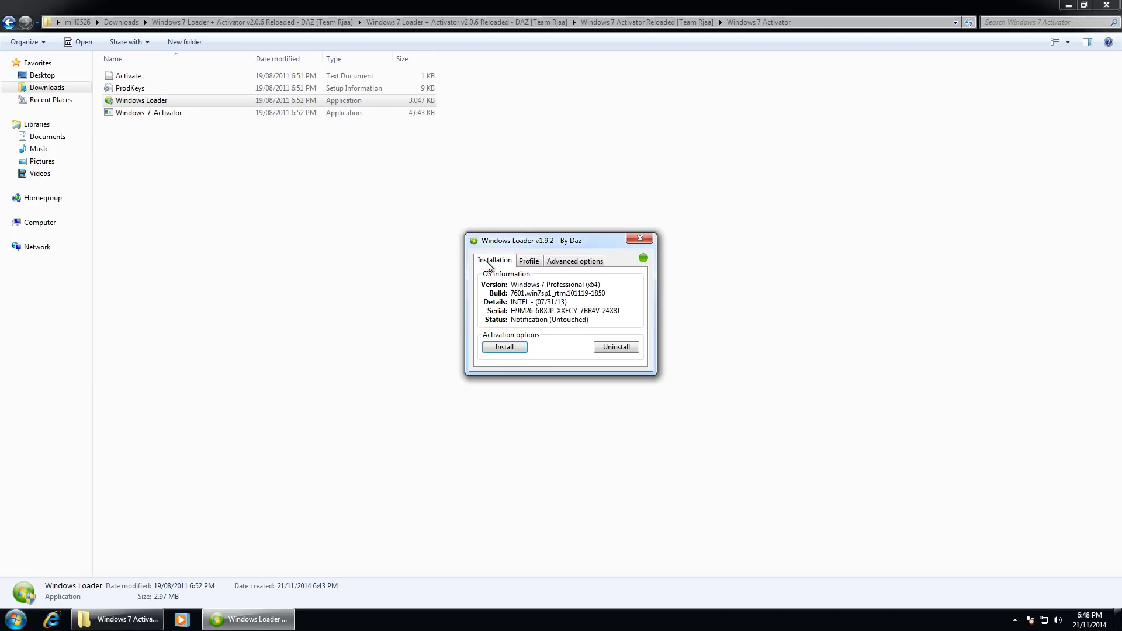
Step: Install the loader, Sony certificate and serial, acknowledge the notice, and restart the guest
left_click(504, 347)
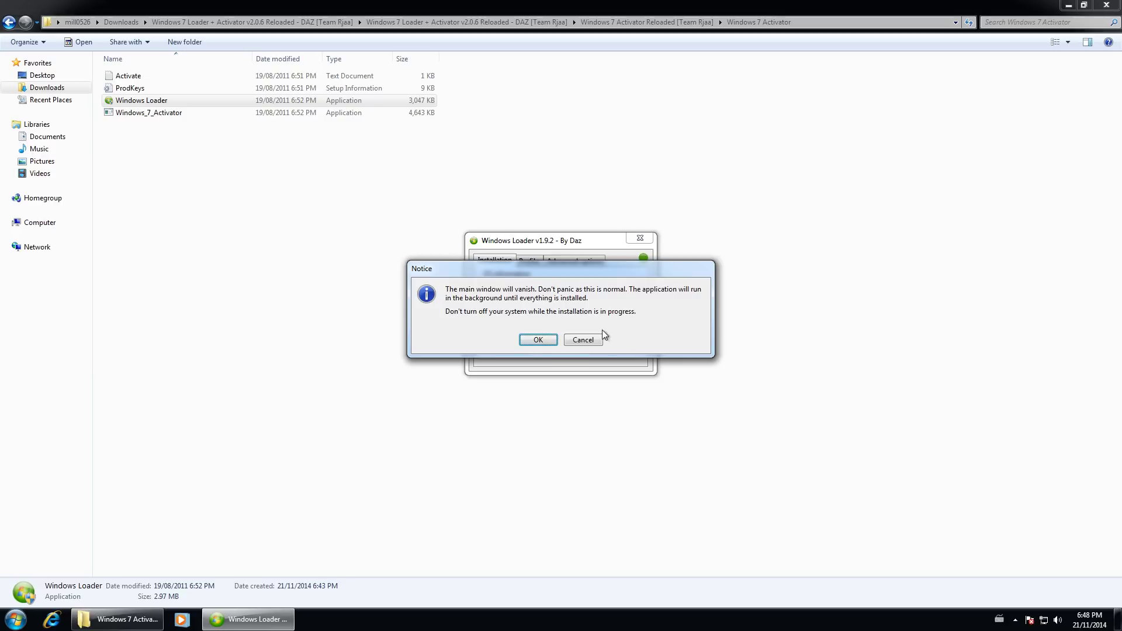
left_click(535, 341)
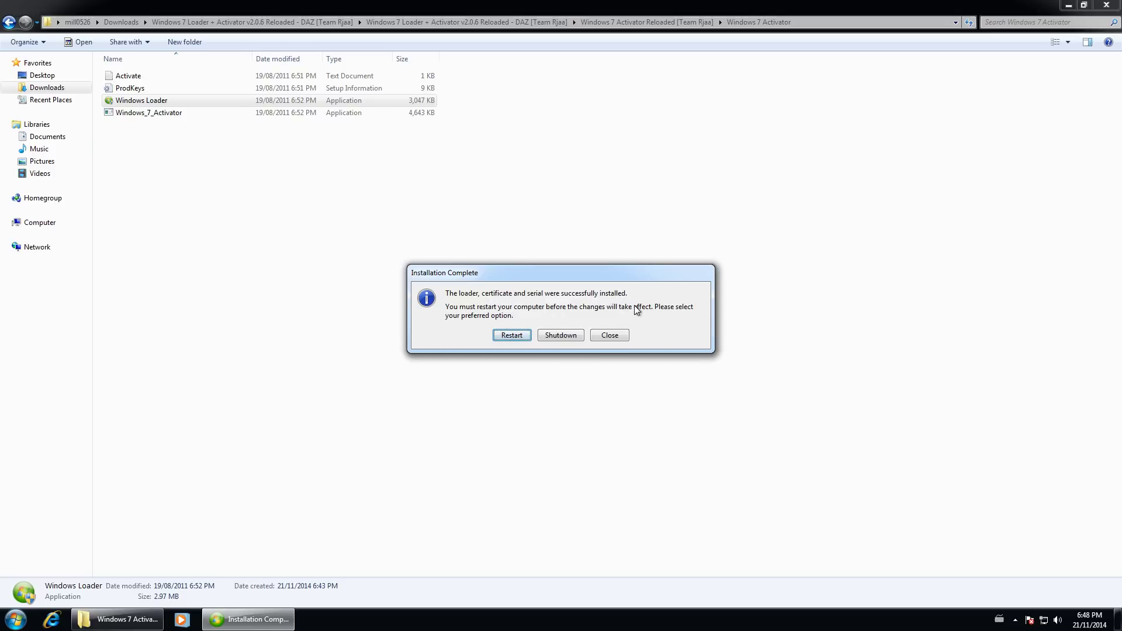
left_click(519, 338)
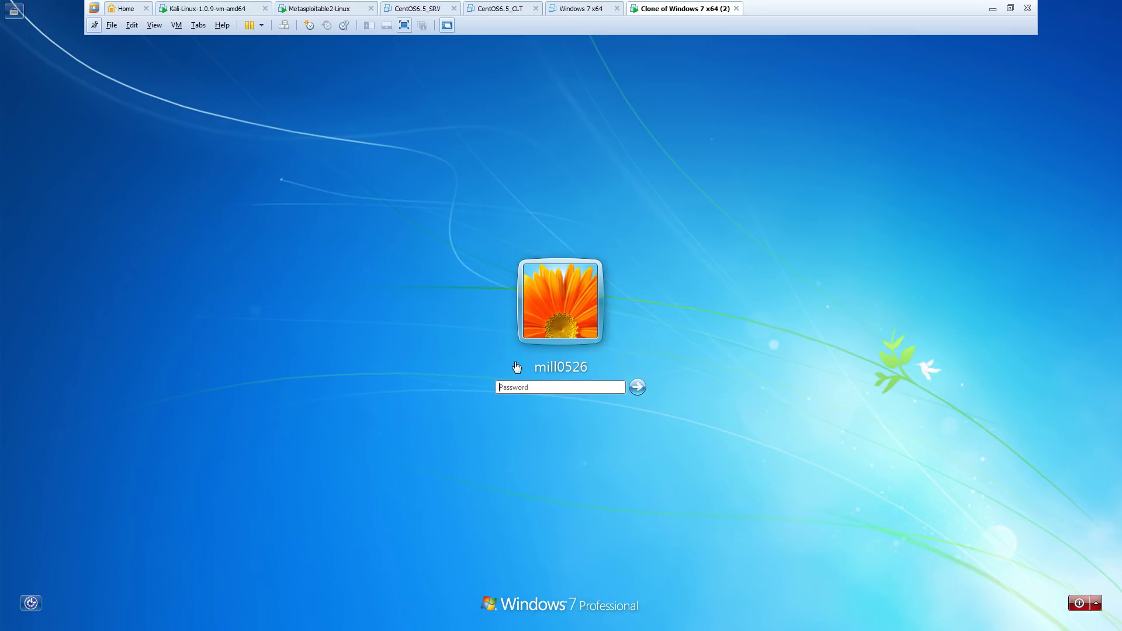
Step: Sign in to the restarted Windows 7 guest with the account password and switch to Exclusive Mode
left_click(564, 389)
type("*******")
key("Return")
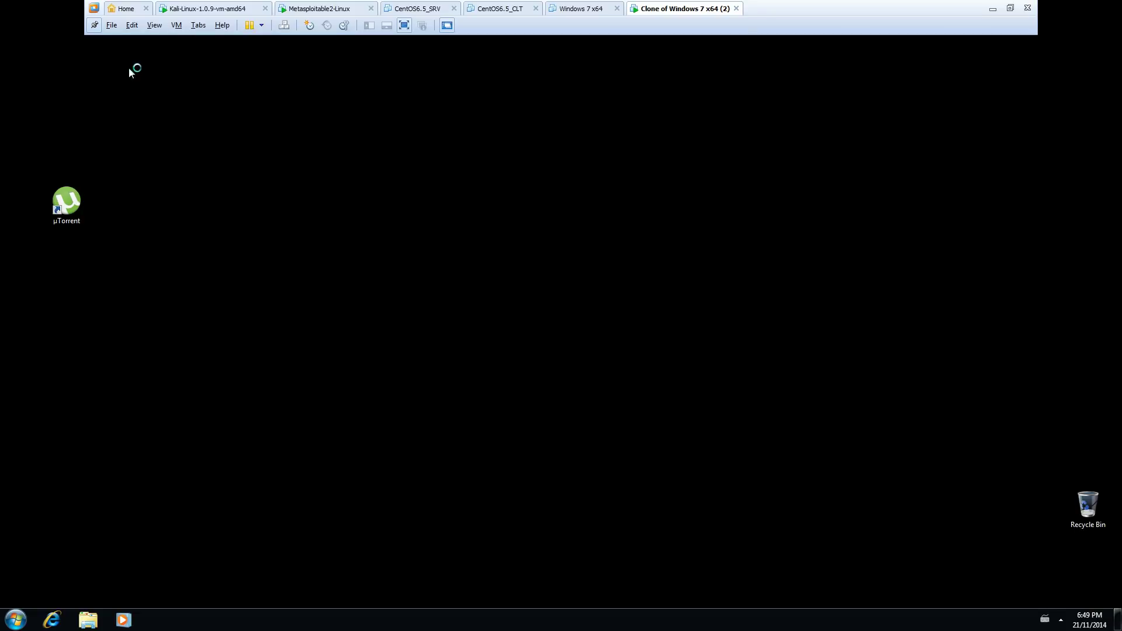
left_click(162, 27)
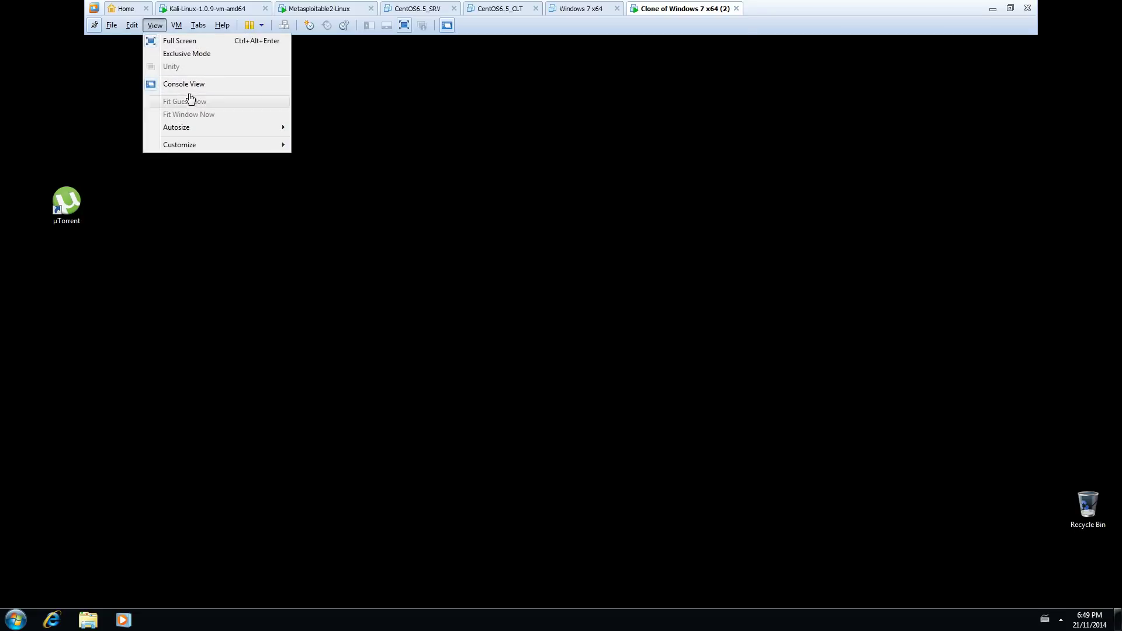
left_click(191, 55)
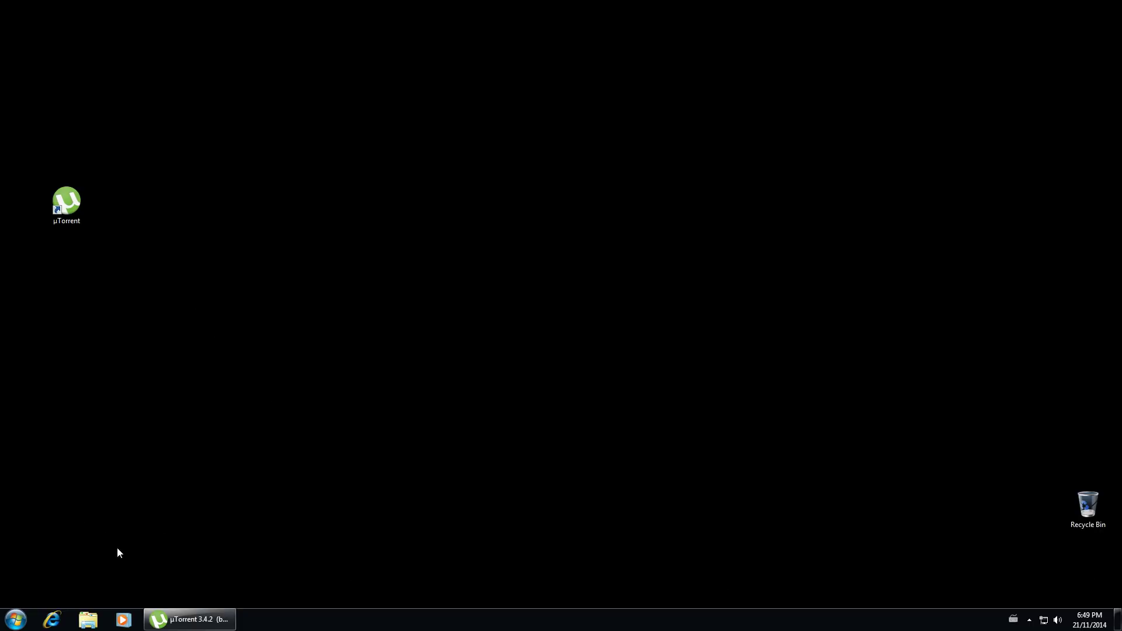
Step: Close µTorrent, check System properties for 'Windows is activated', then close the System window
right_click(205, 620)
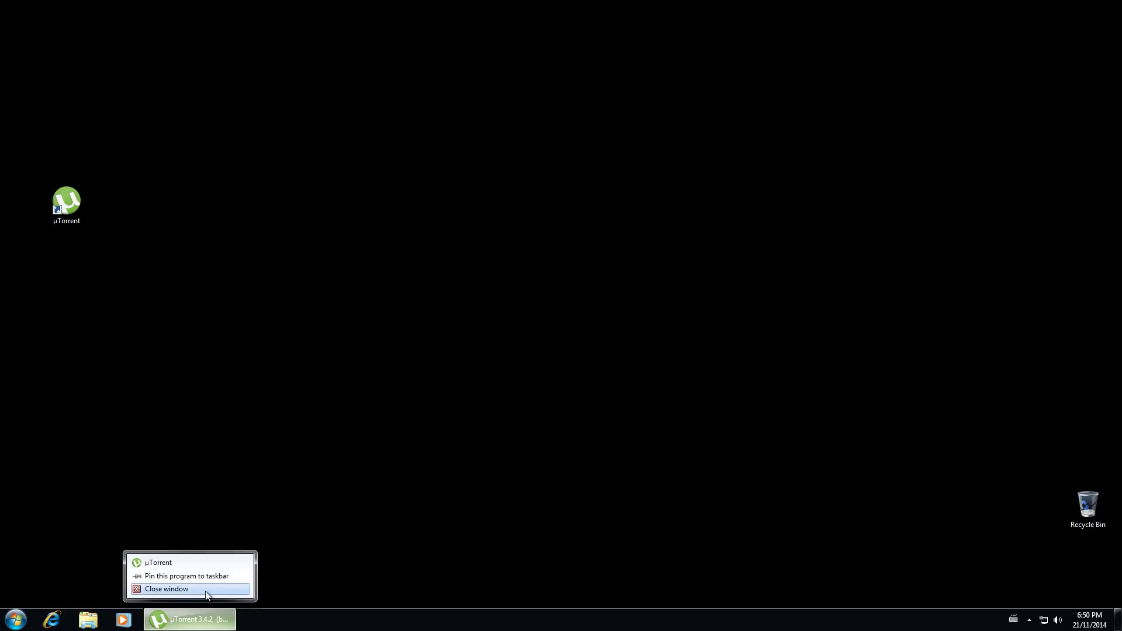
left_click(206, 593)
left_click(17, 624)
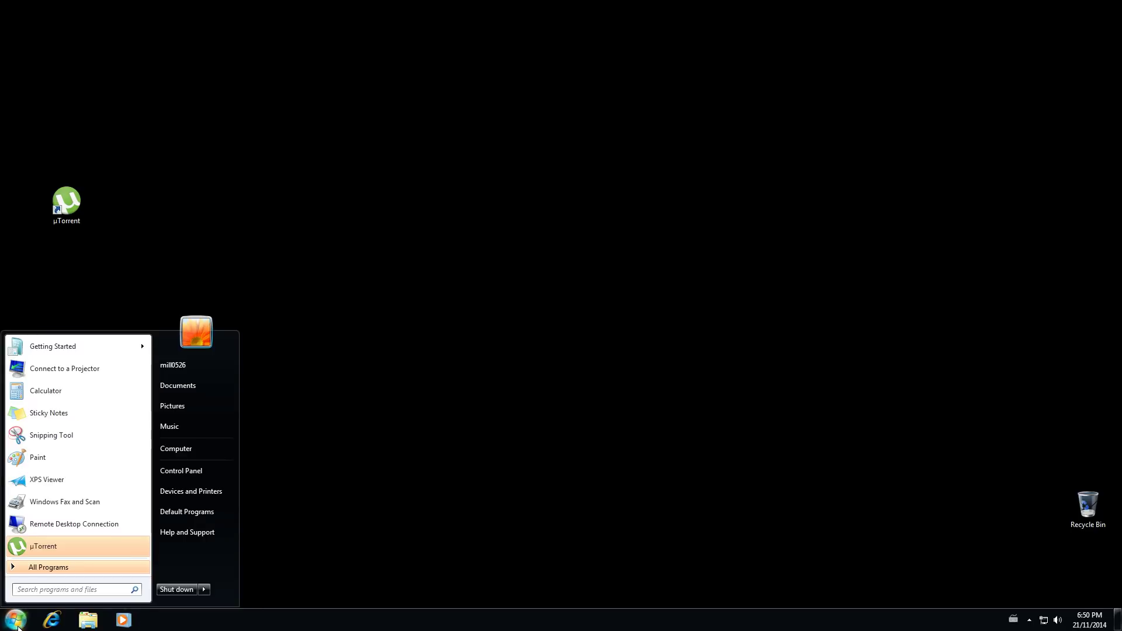
left_click(205, 454)
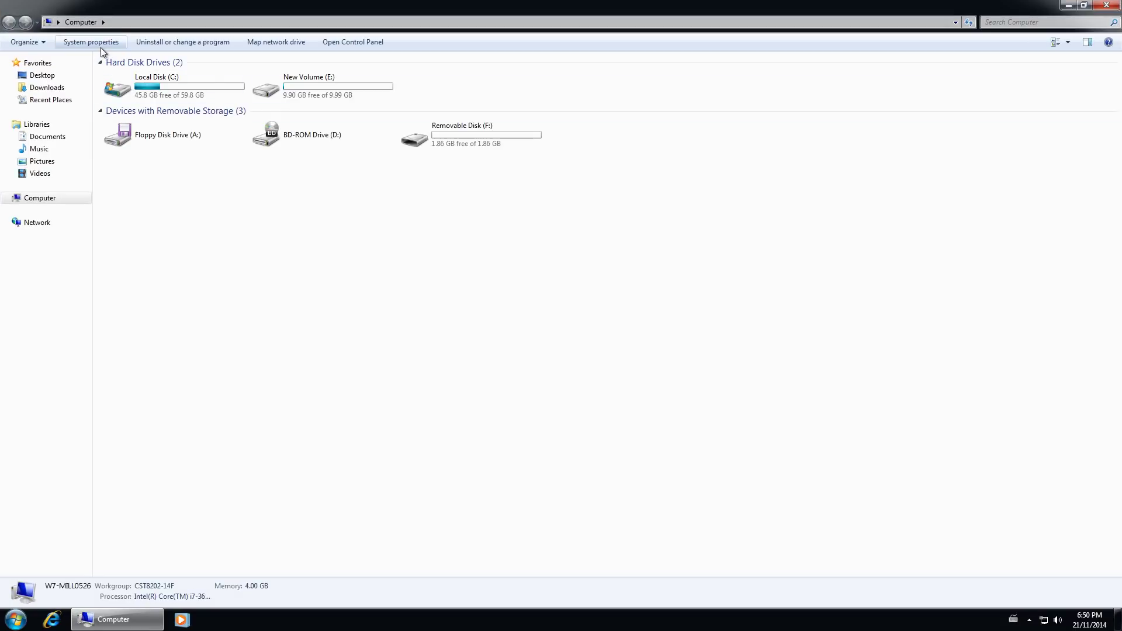
left_click(94, 44)
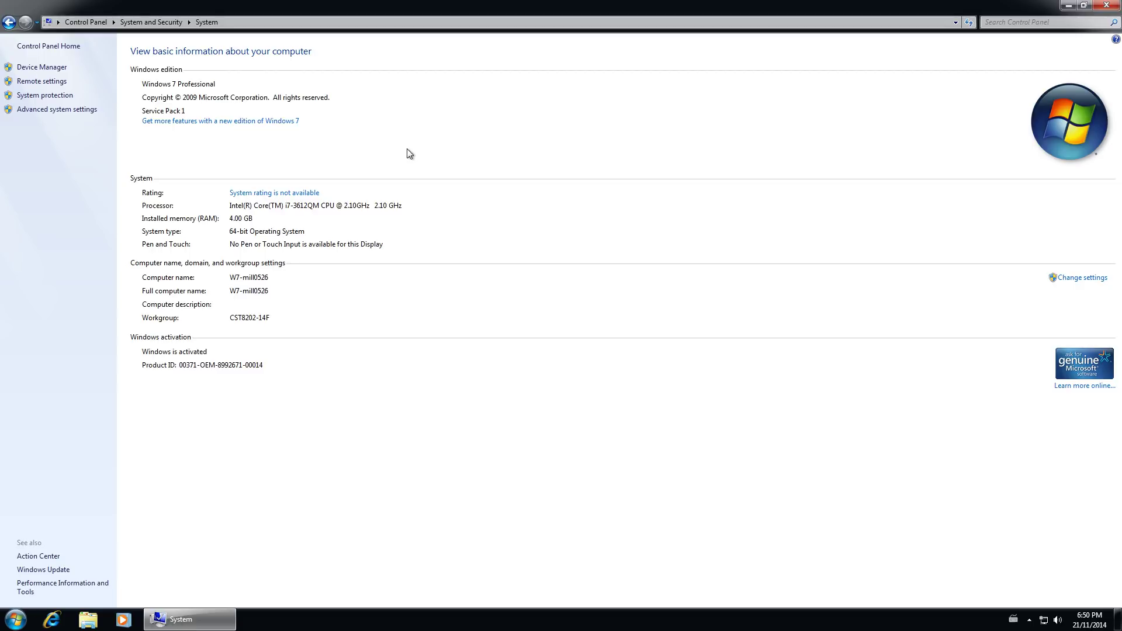
left_click(1107, 5)
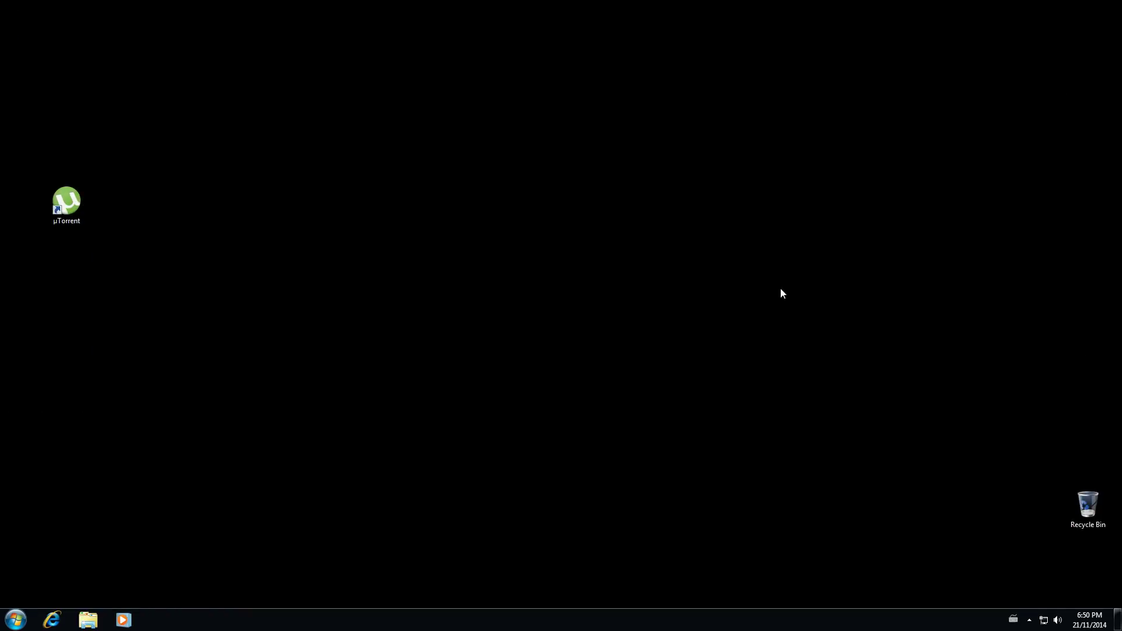